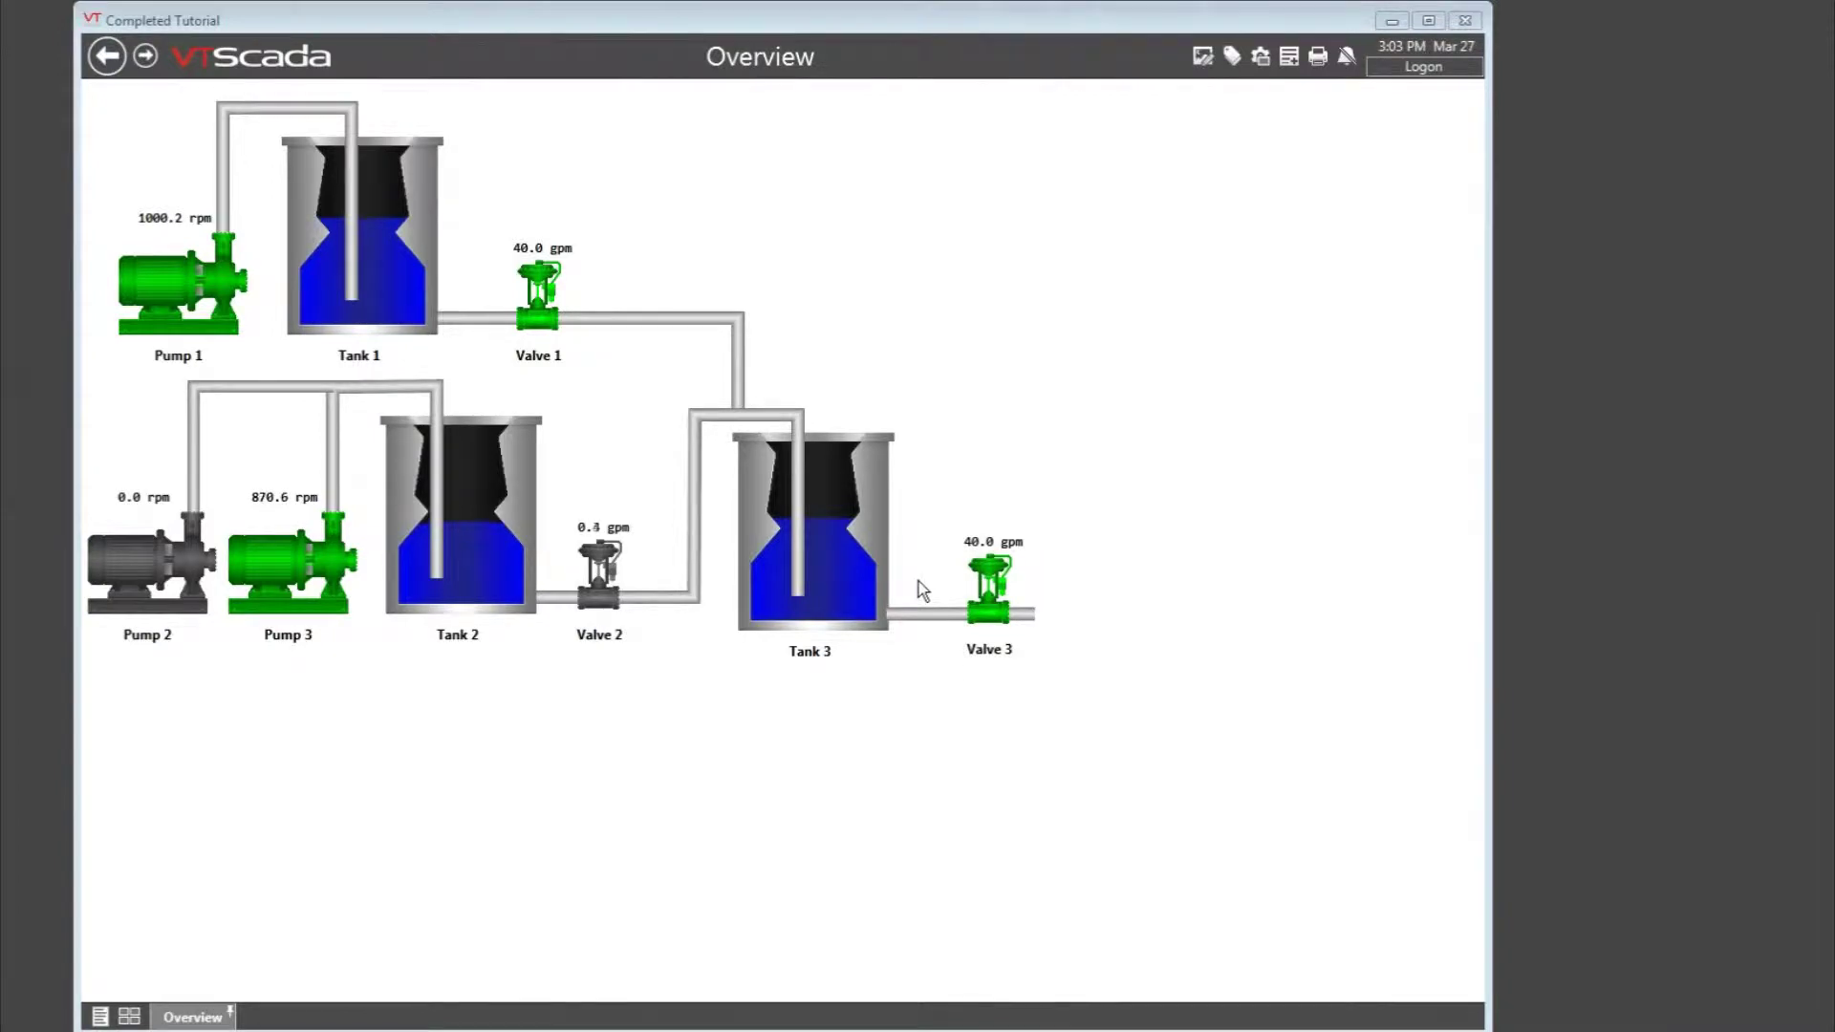
Step: Trend Tank 3's level with Tank 1's level and Pump 1's running state, trying stacked graphs
{"action": "mouse_move", "coordinate": [831, 570]}
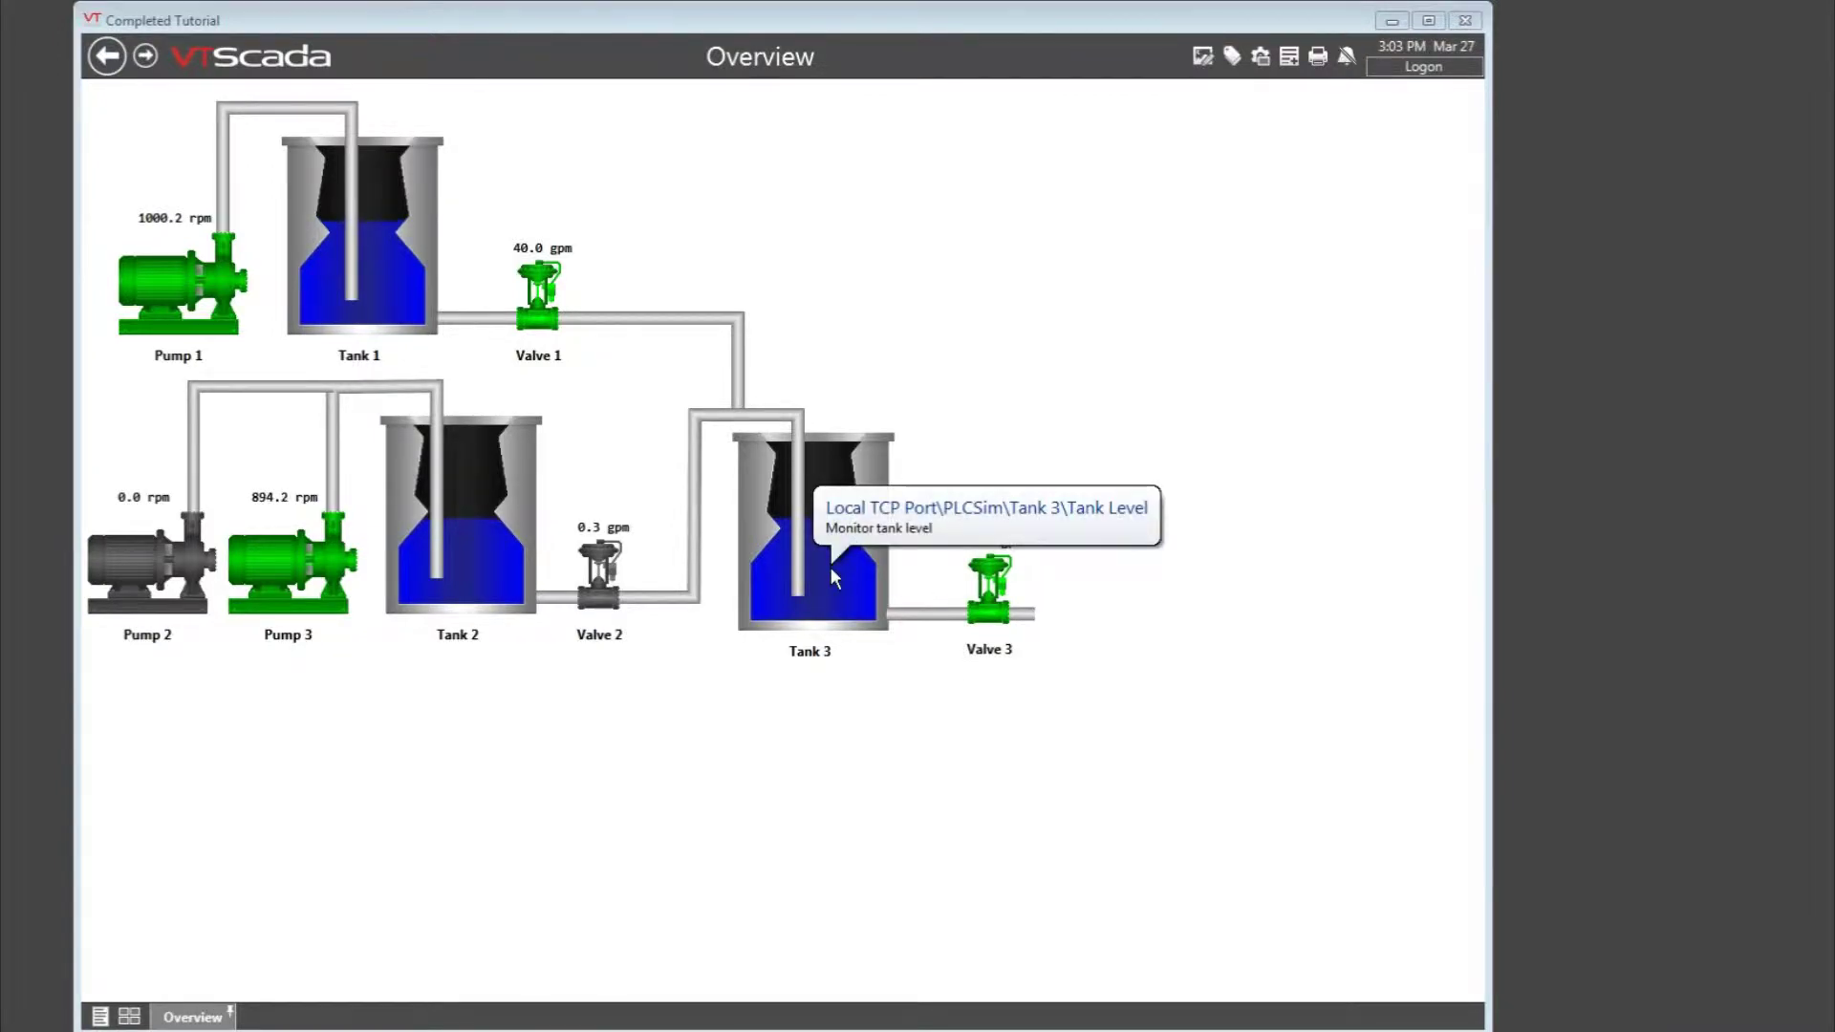
{"action": "left_click", "coordinate": [834, 575]}
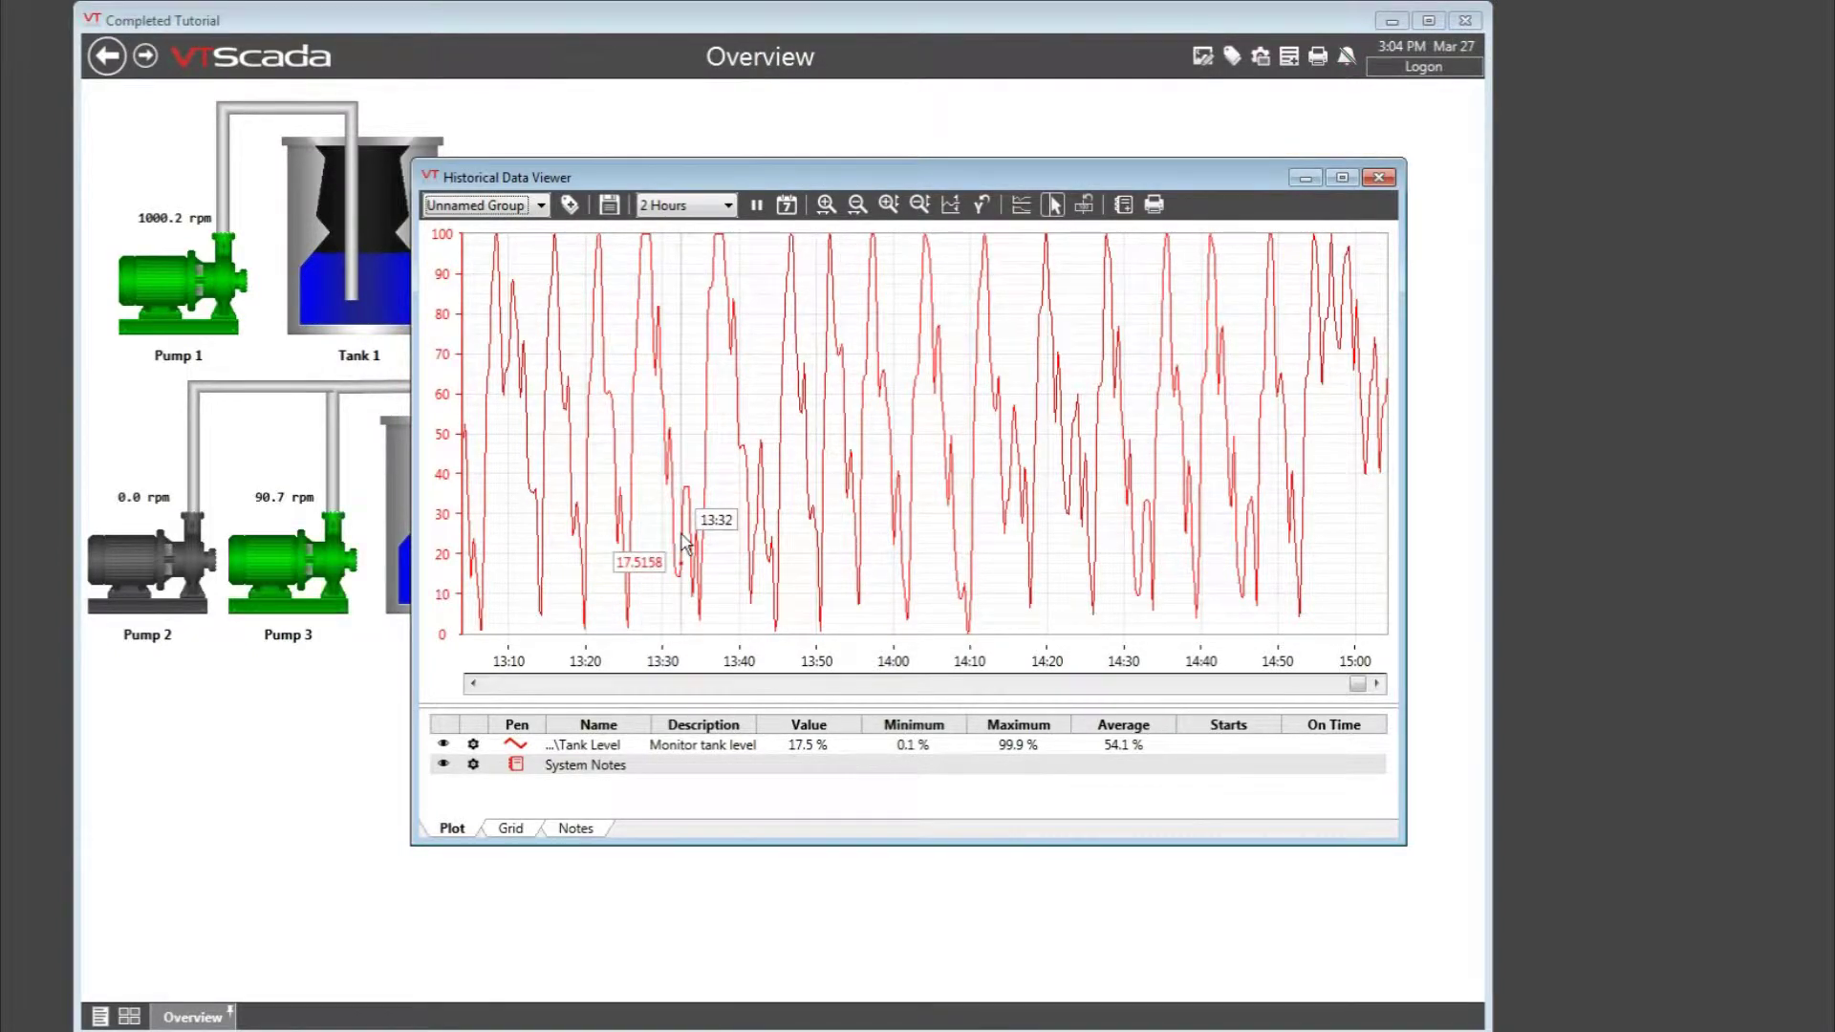
{"action": "left_click", "coordinate": [375, 281]}
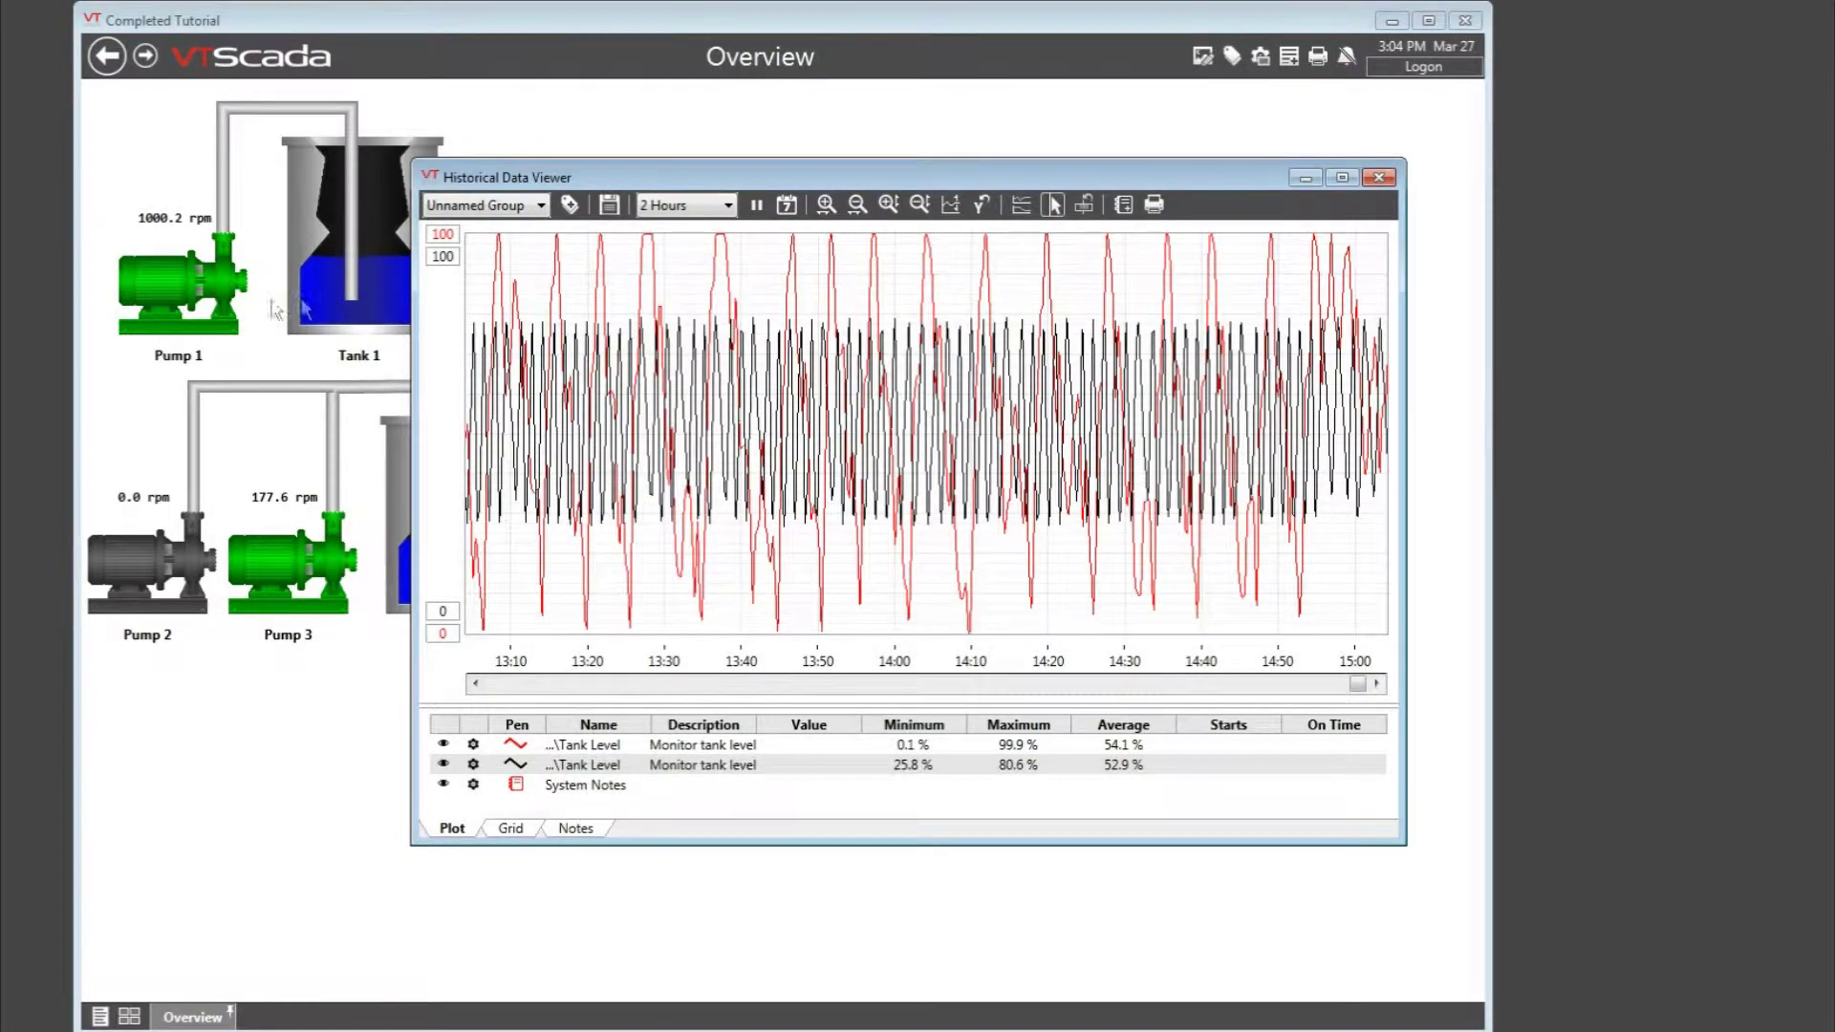
{"action": "left_click", "coordinate": [196, 296]}
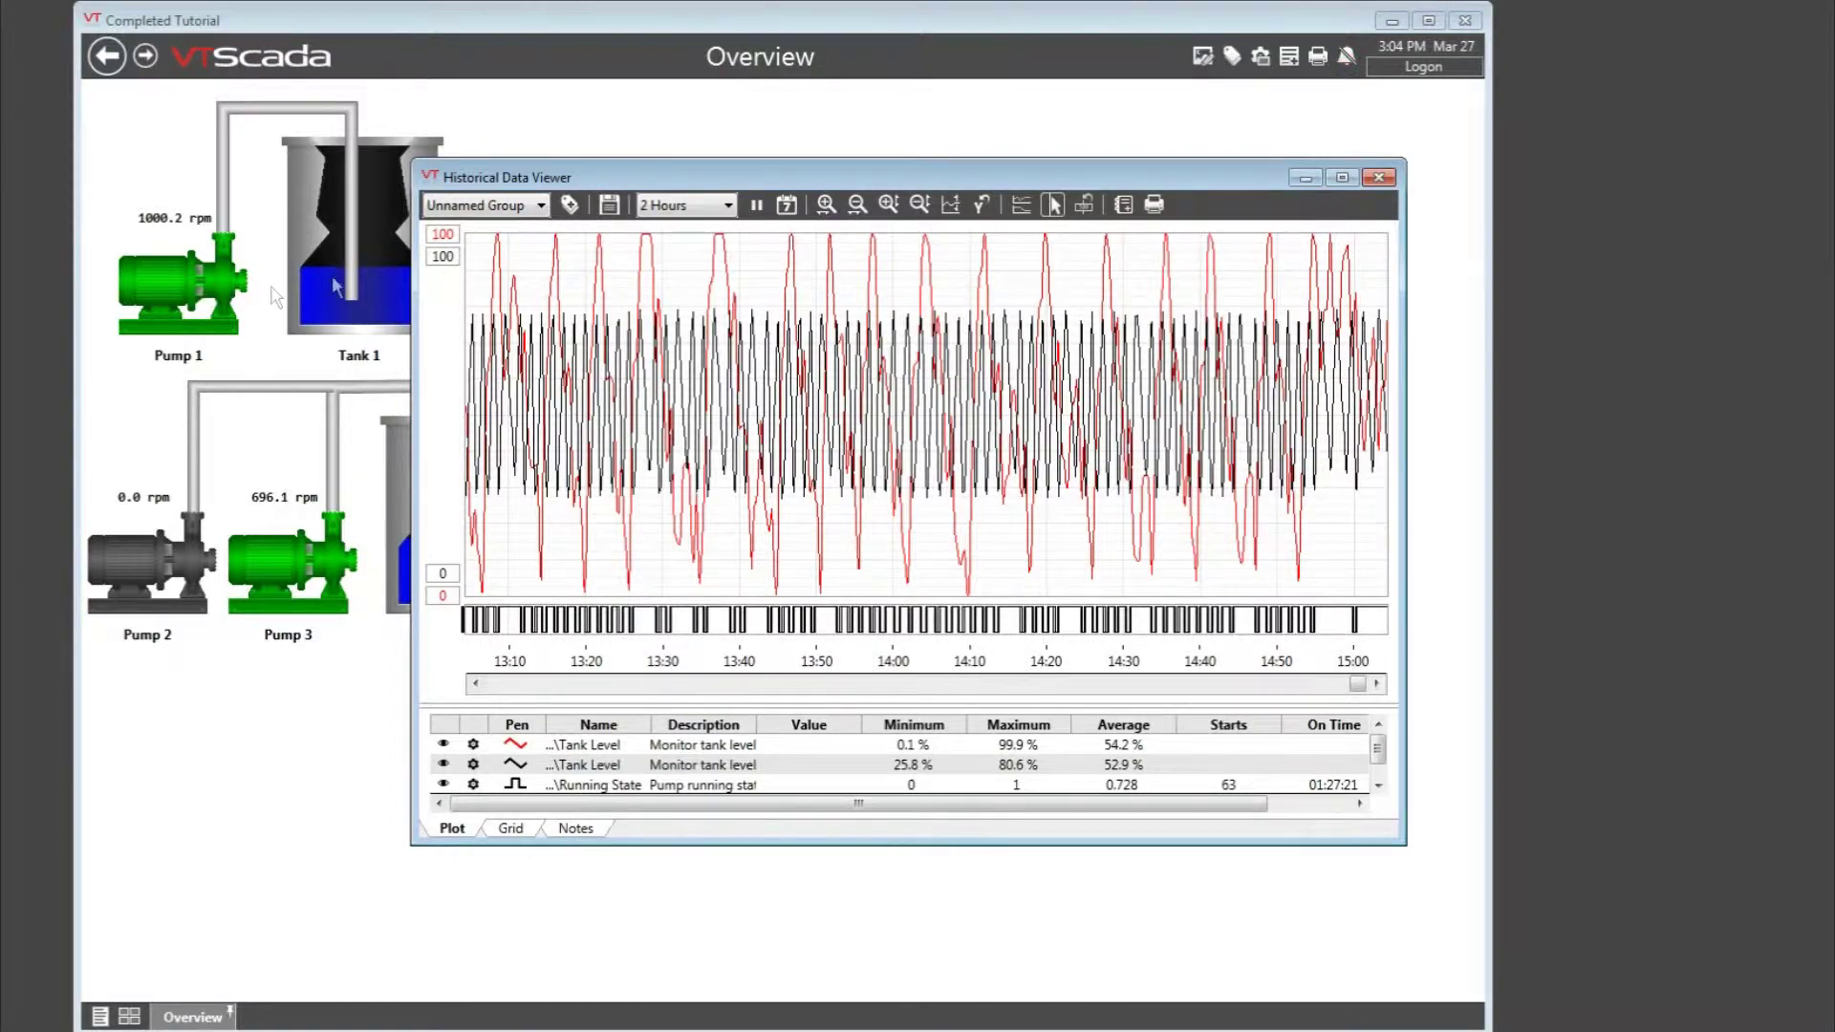
{"action": "left_click", "coordinate": [1022, 204]}
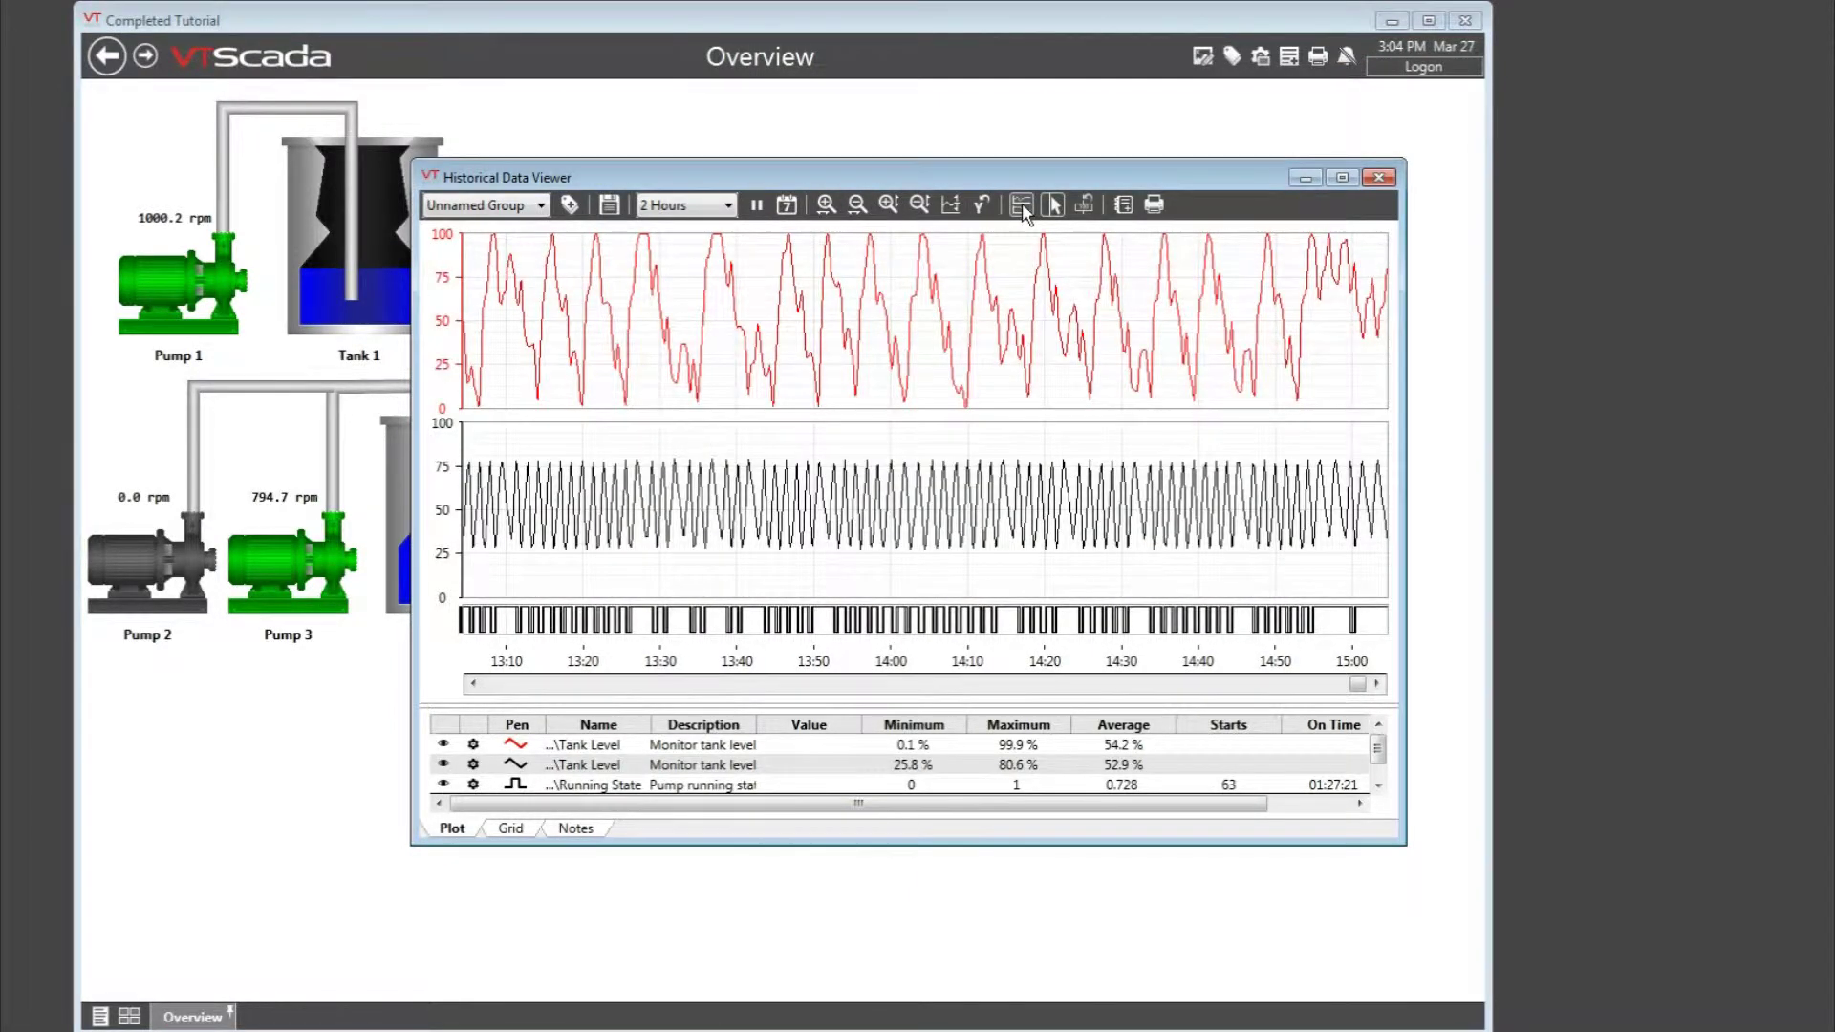
{"action": "left_click", "coordinate": [1021, 204]}
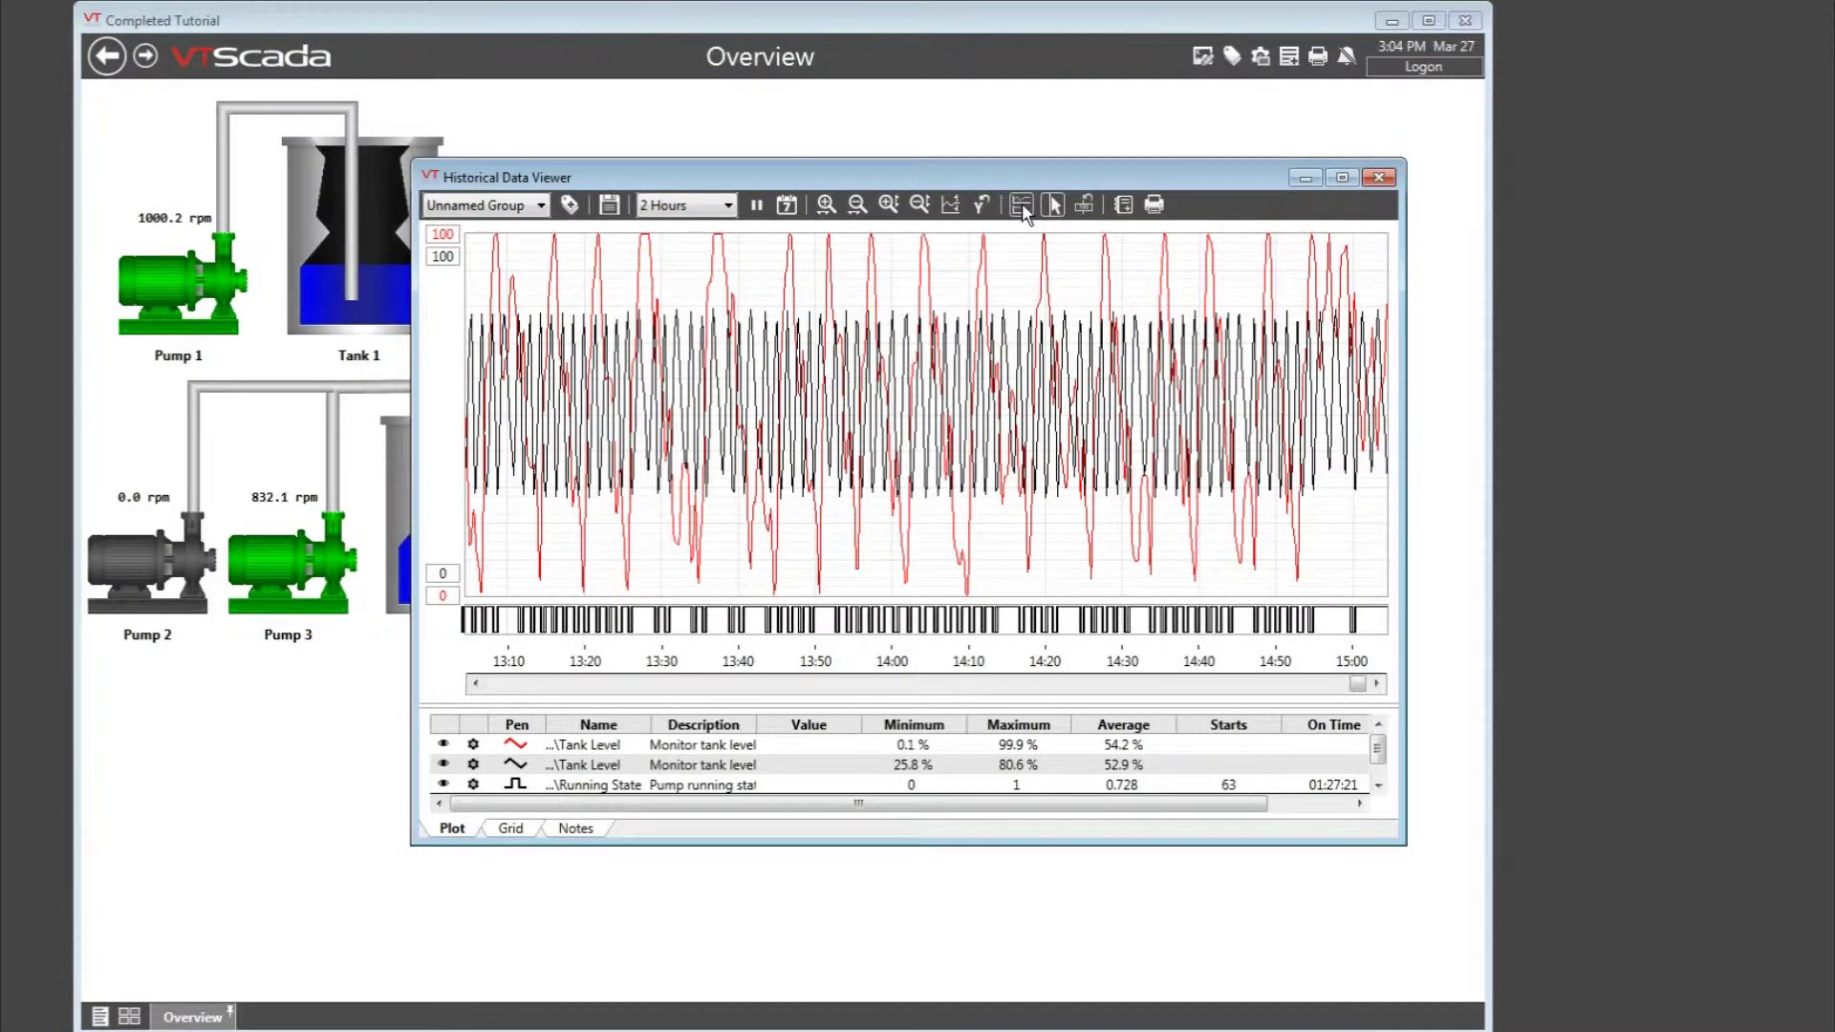
{"action": "left_click", "coordinate": [1386, 180]}
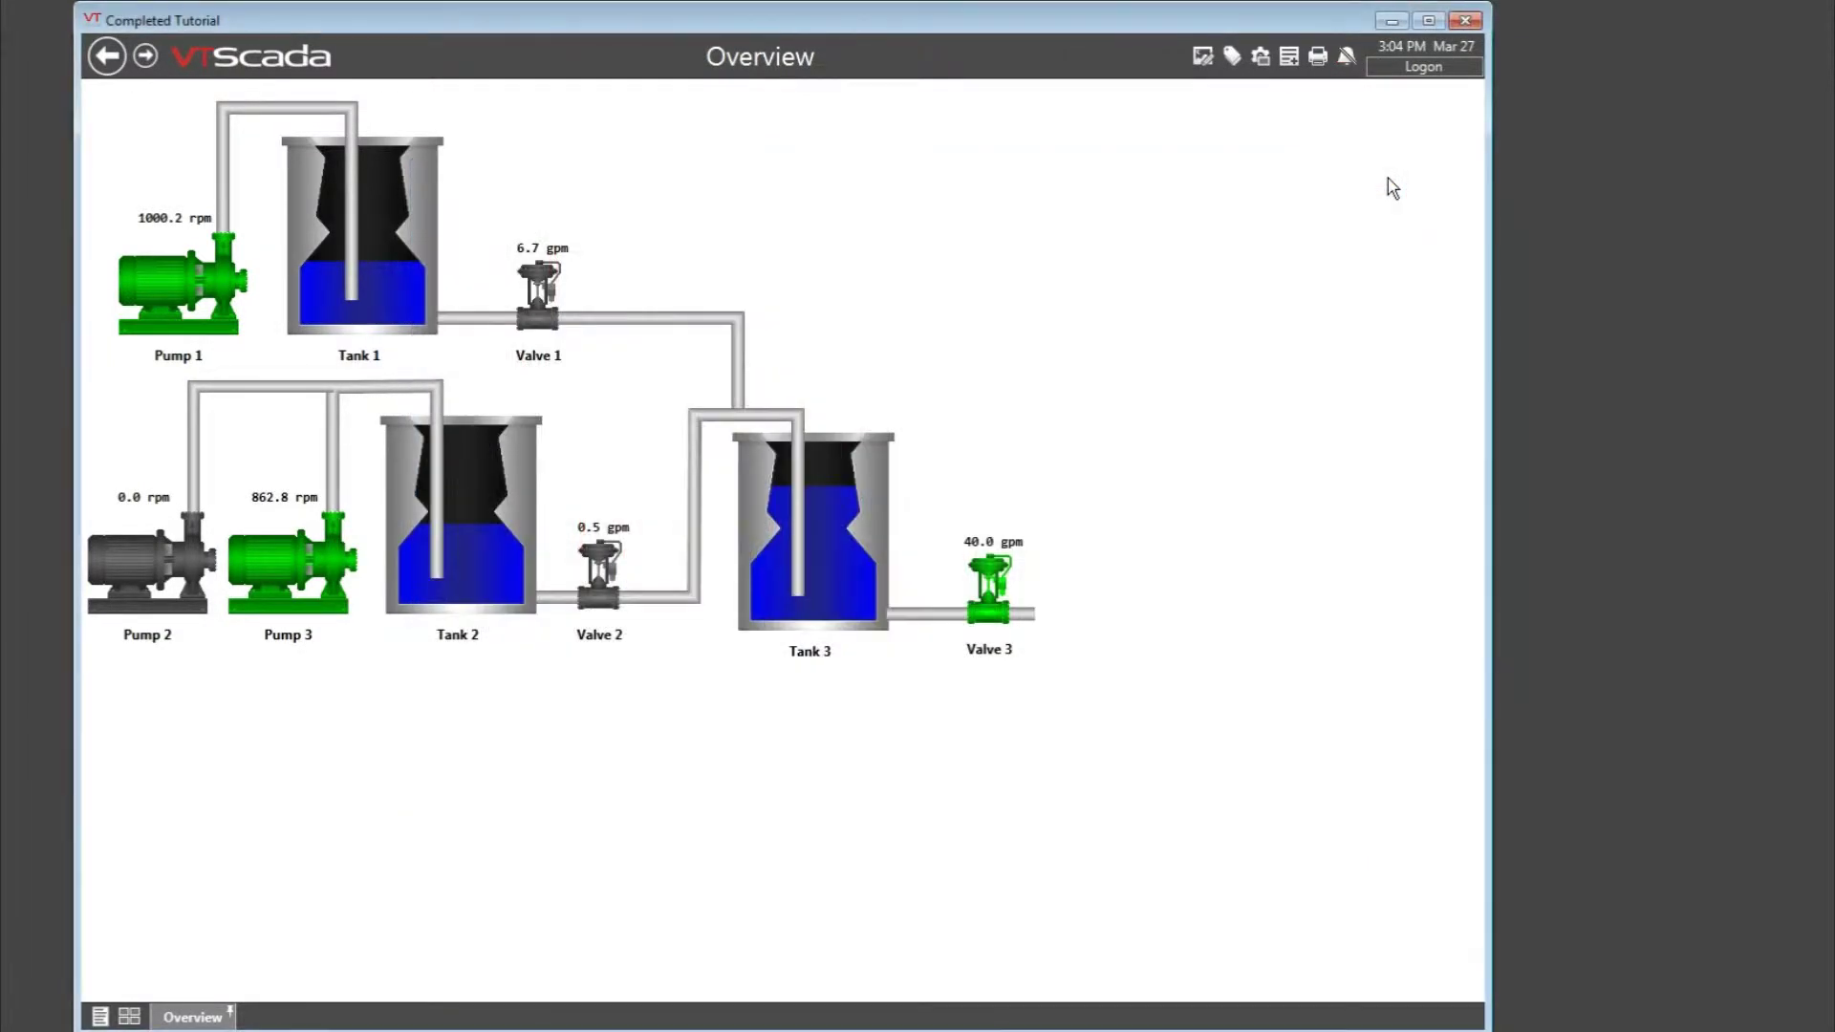
Step: From the Alarm Page, plot the tank level alarm's tag history
{"action": "left_click", "coordinate": [1347, 55]}
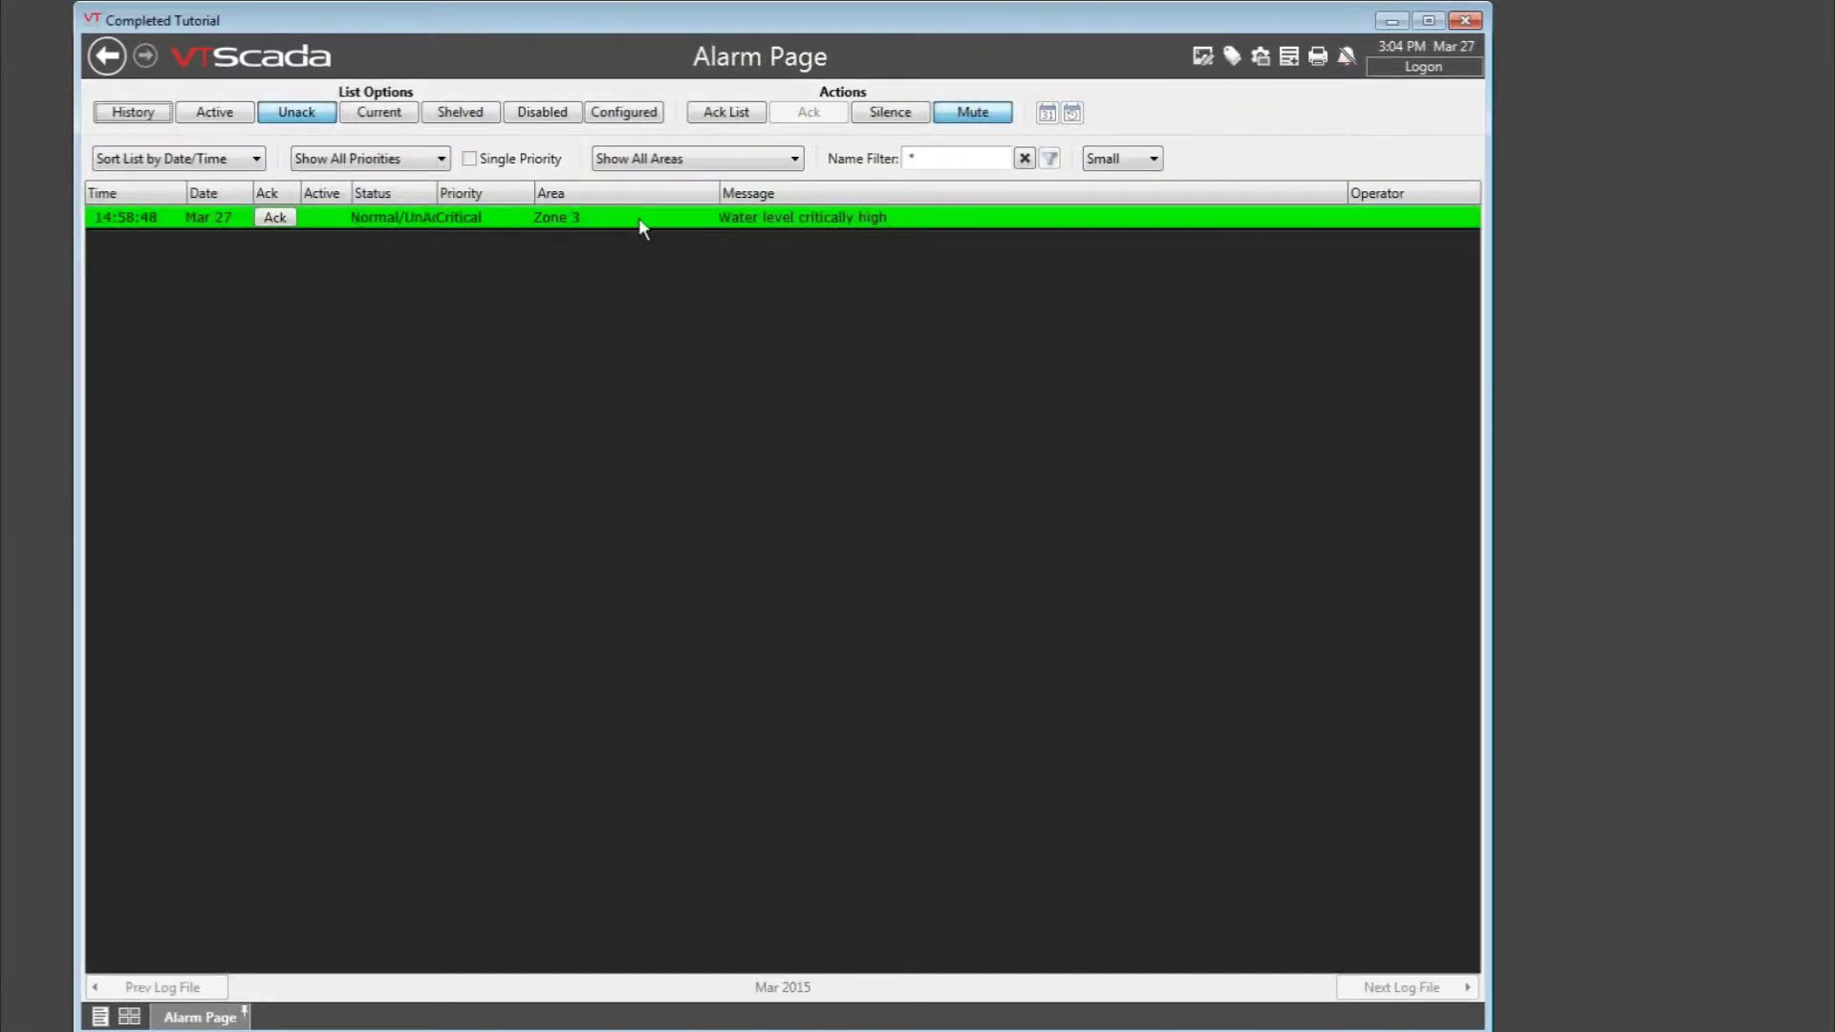
{"action": "right_click", "coordinate": [640, 219]}
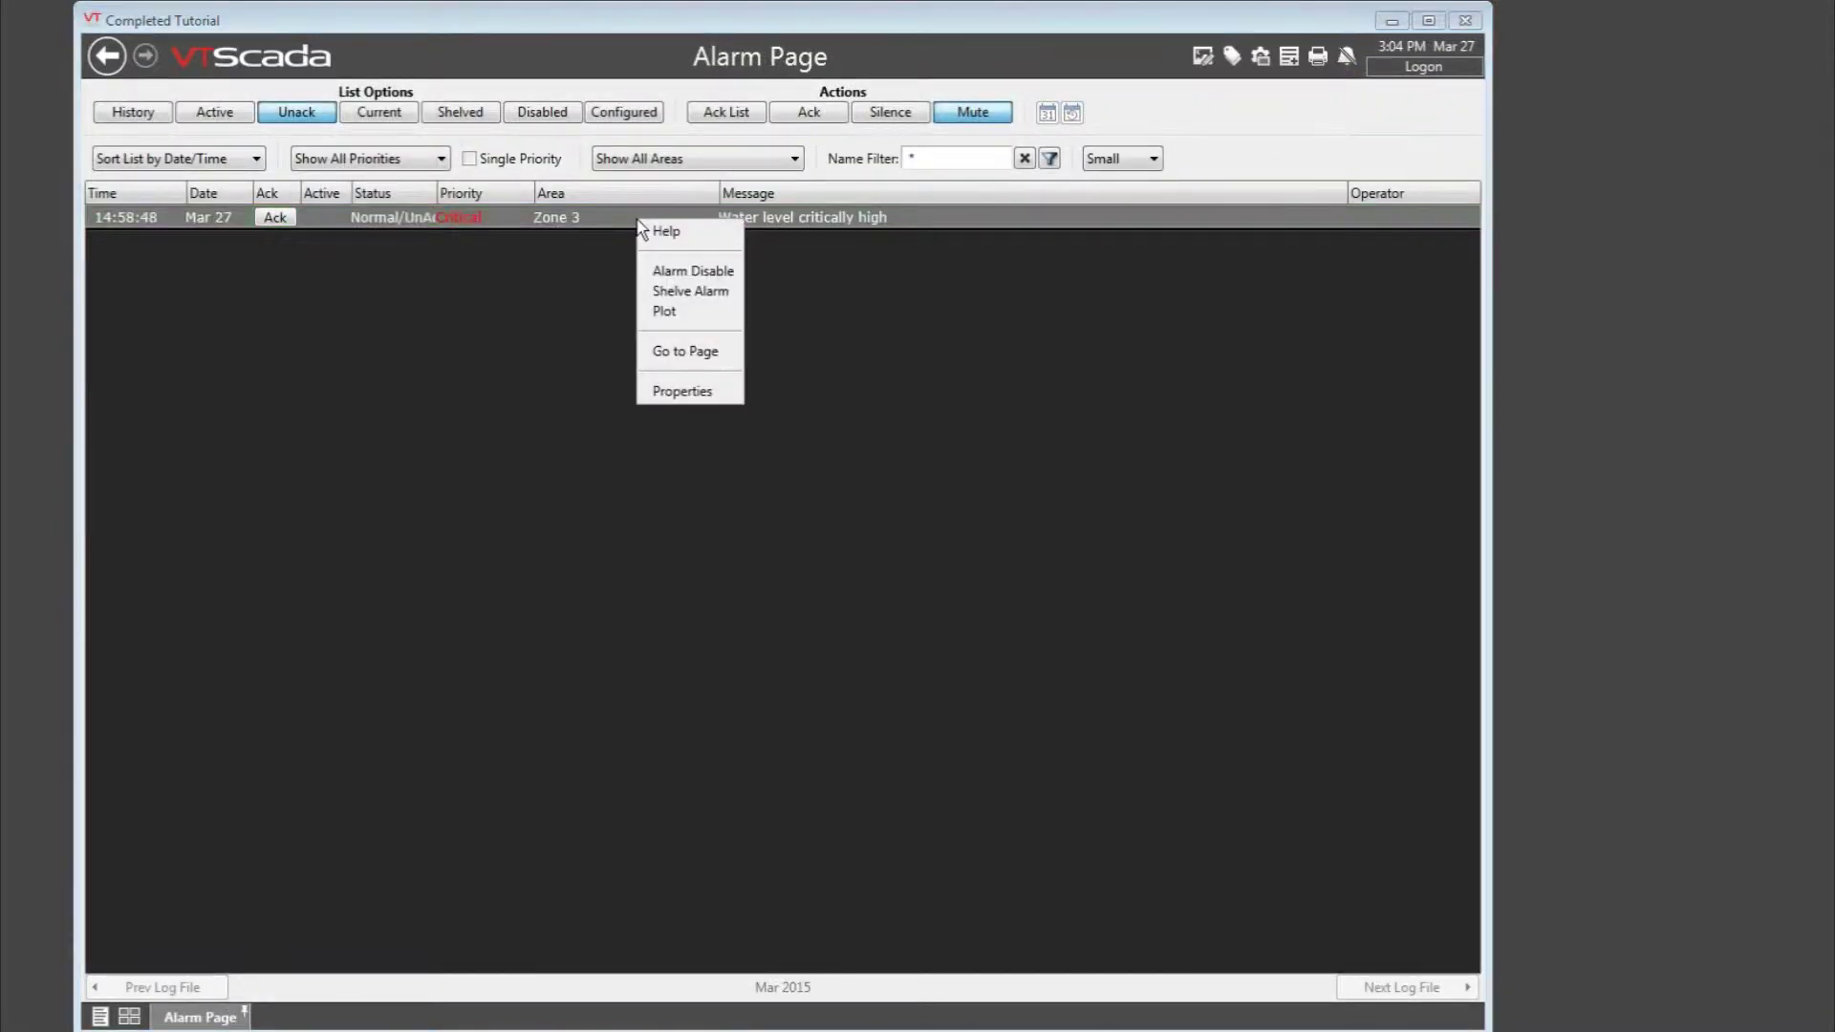
{"action": "left_click", "coordinate": [656, 312]}
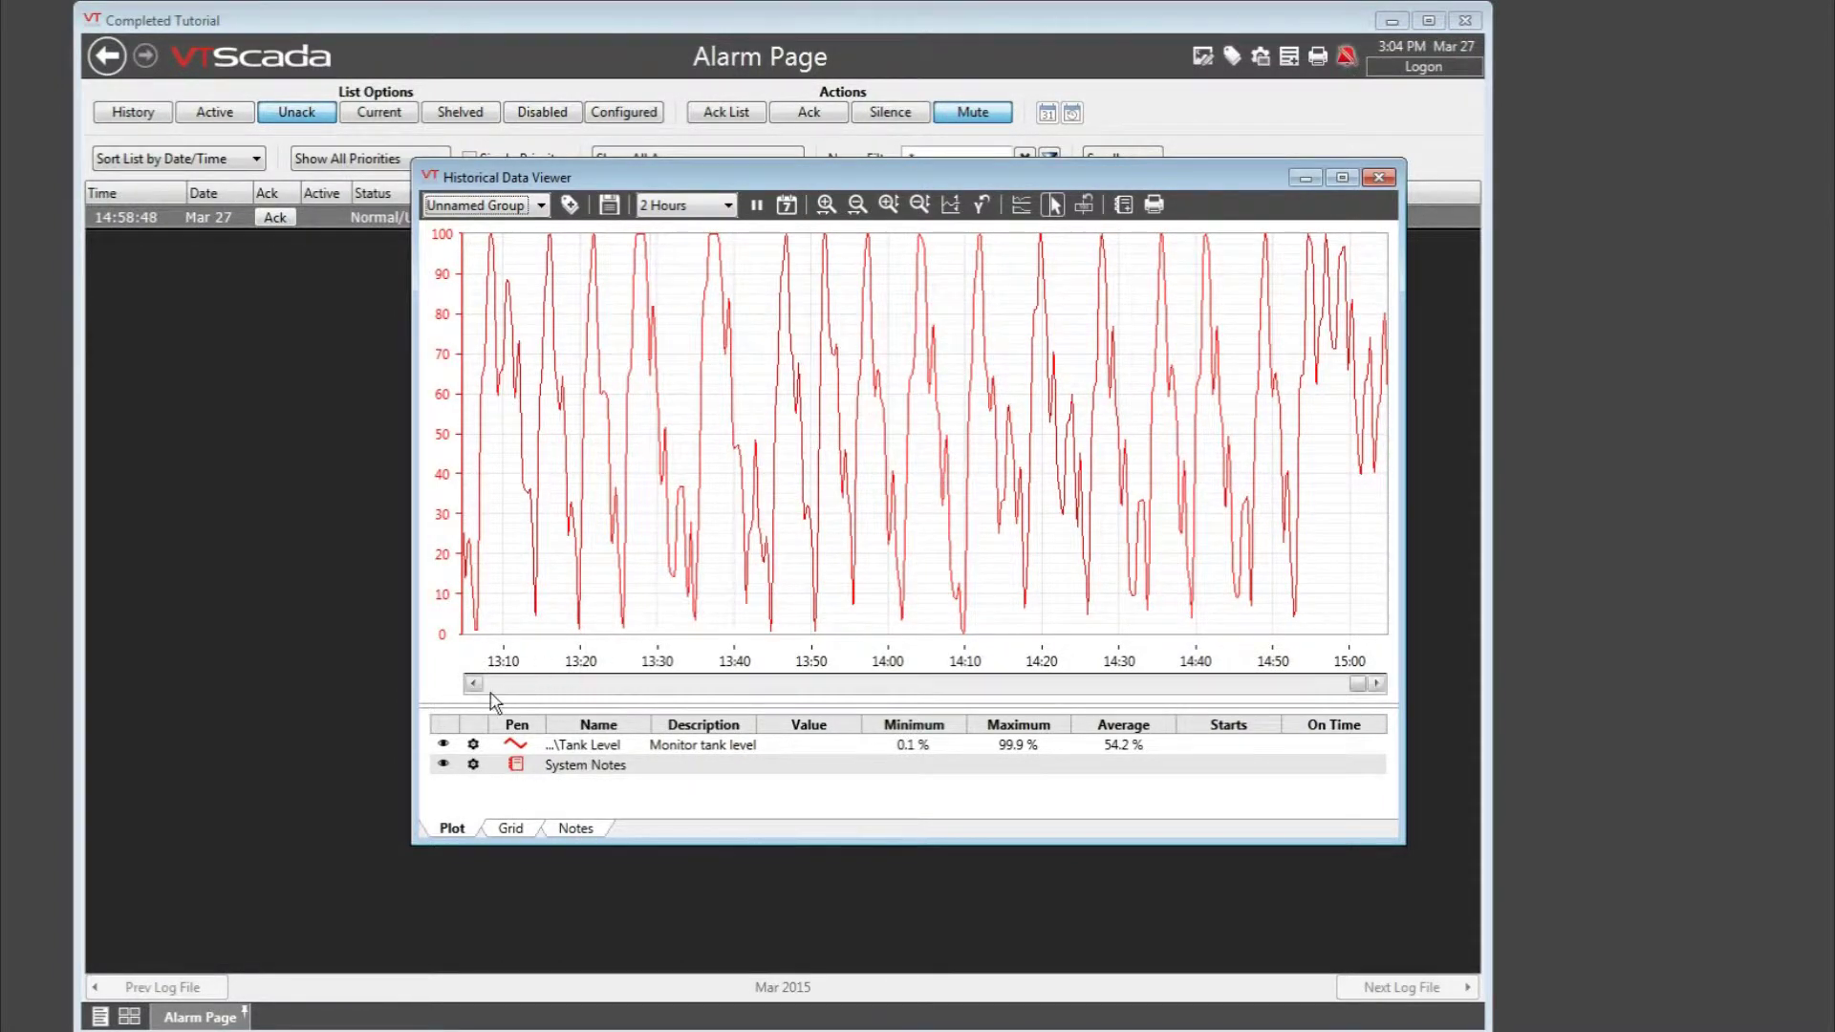
Step: Turn on Show Alarms for the Tank Level pen to display its alarm limits
{"action": "left_click", "coordinate": [473, 744]}
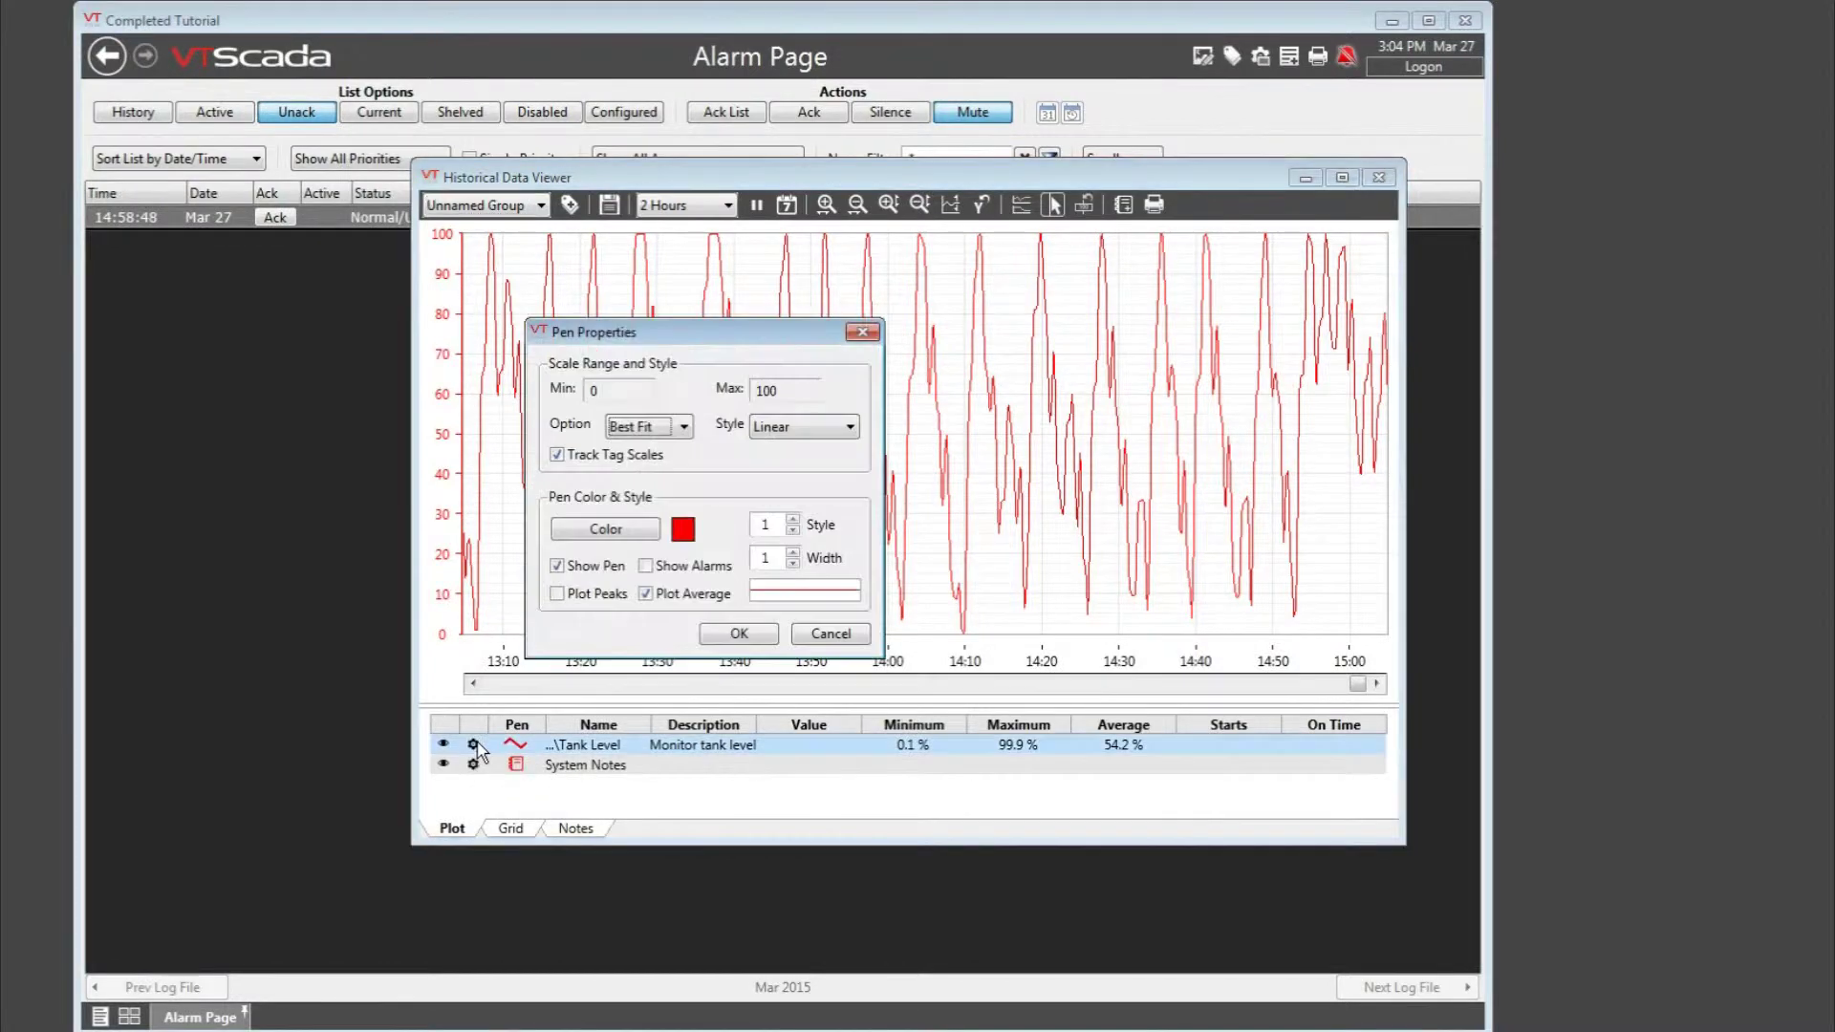
{"action": "left_click", "coordinate": [646, 566]}
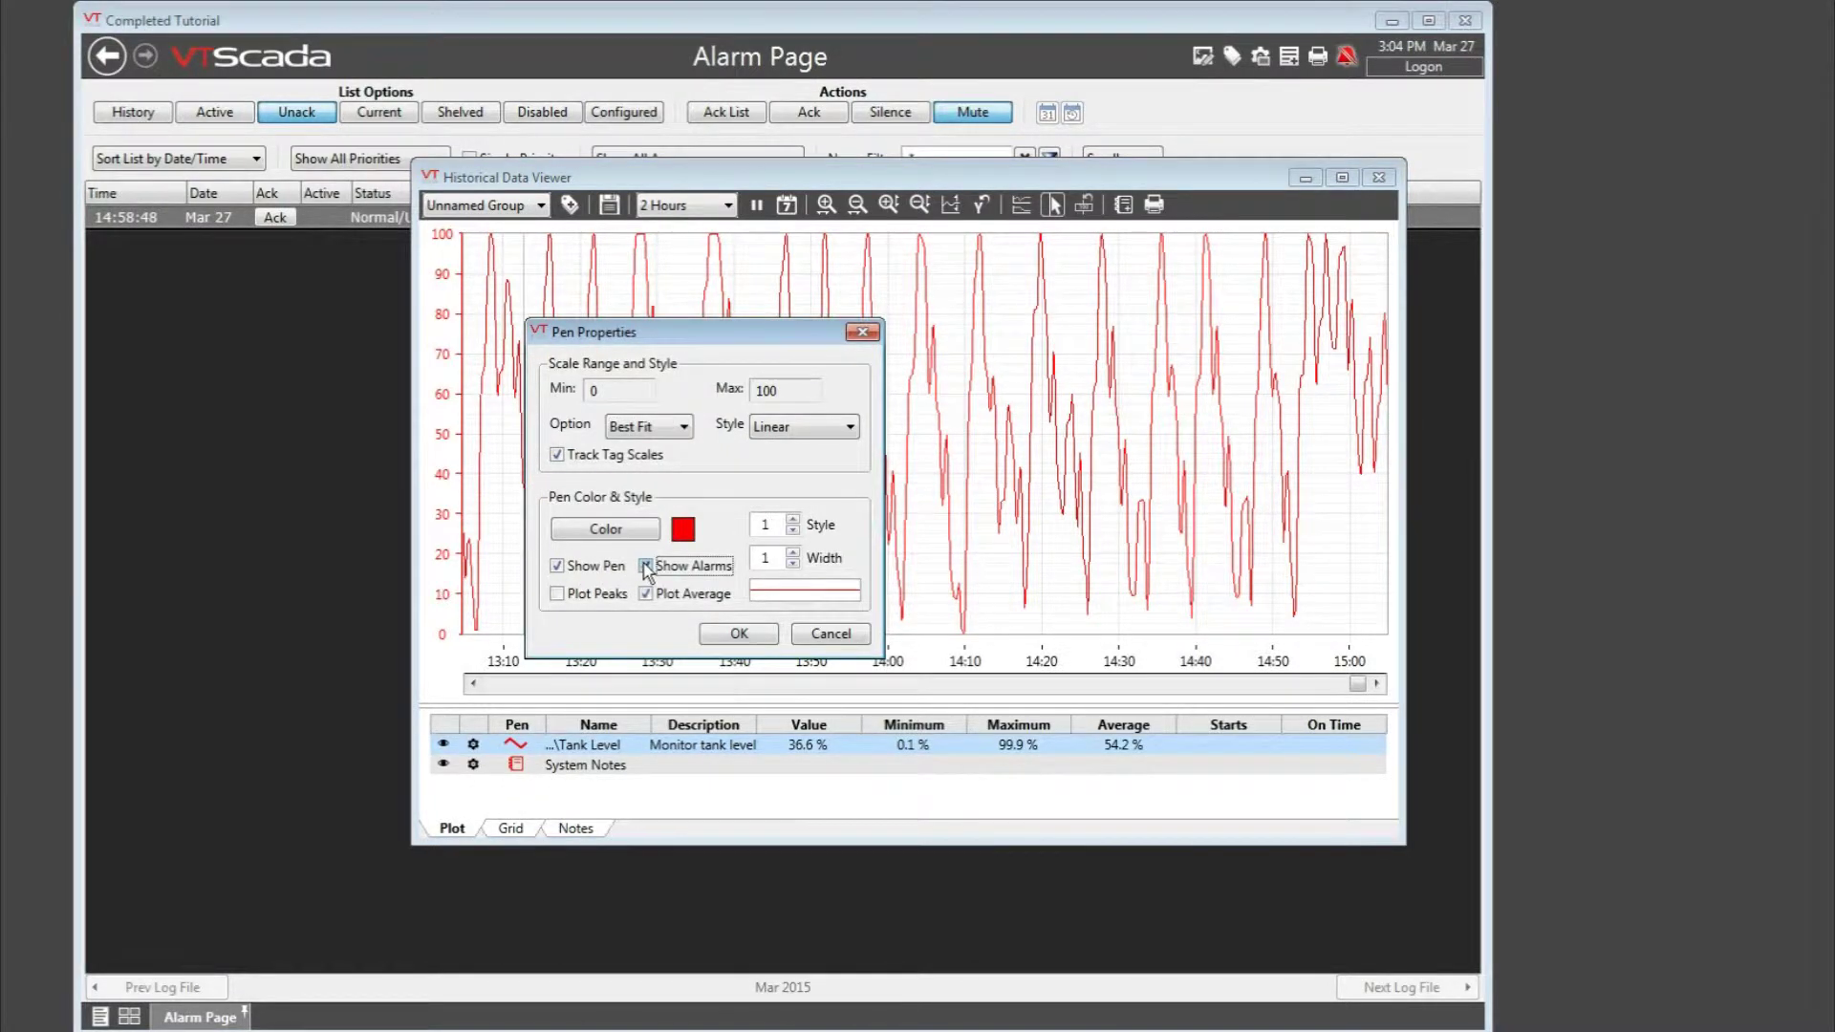
{"action": "left_click", "coordinate": [738, 634]}
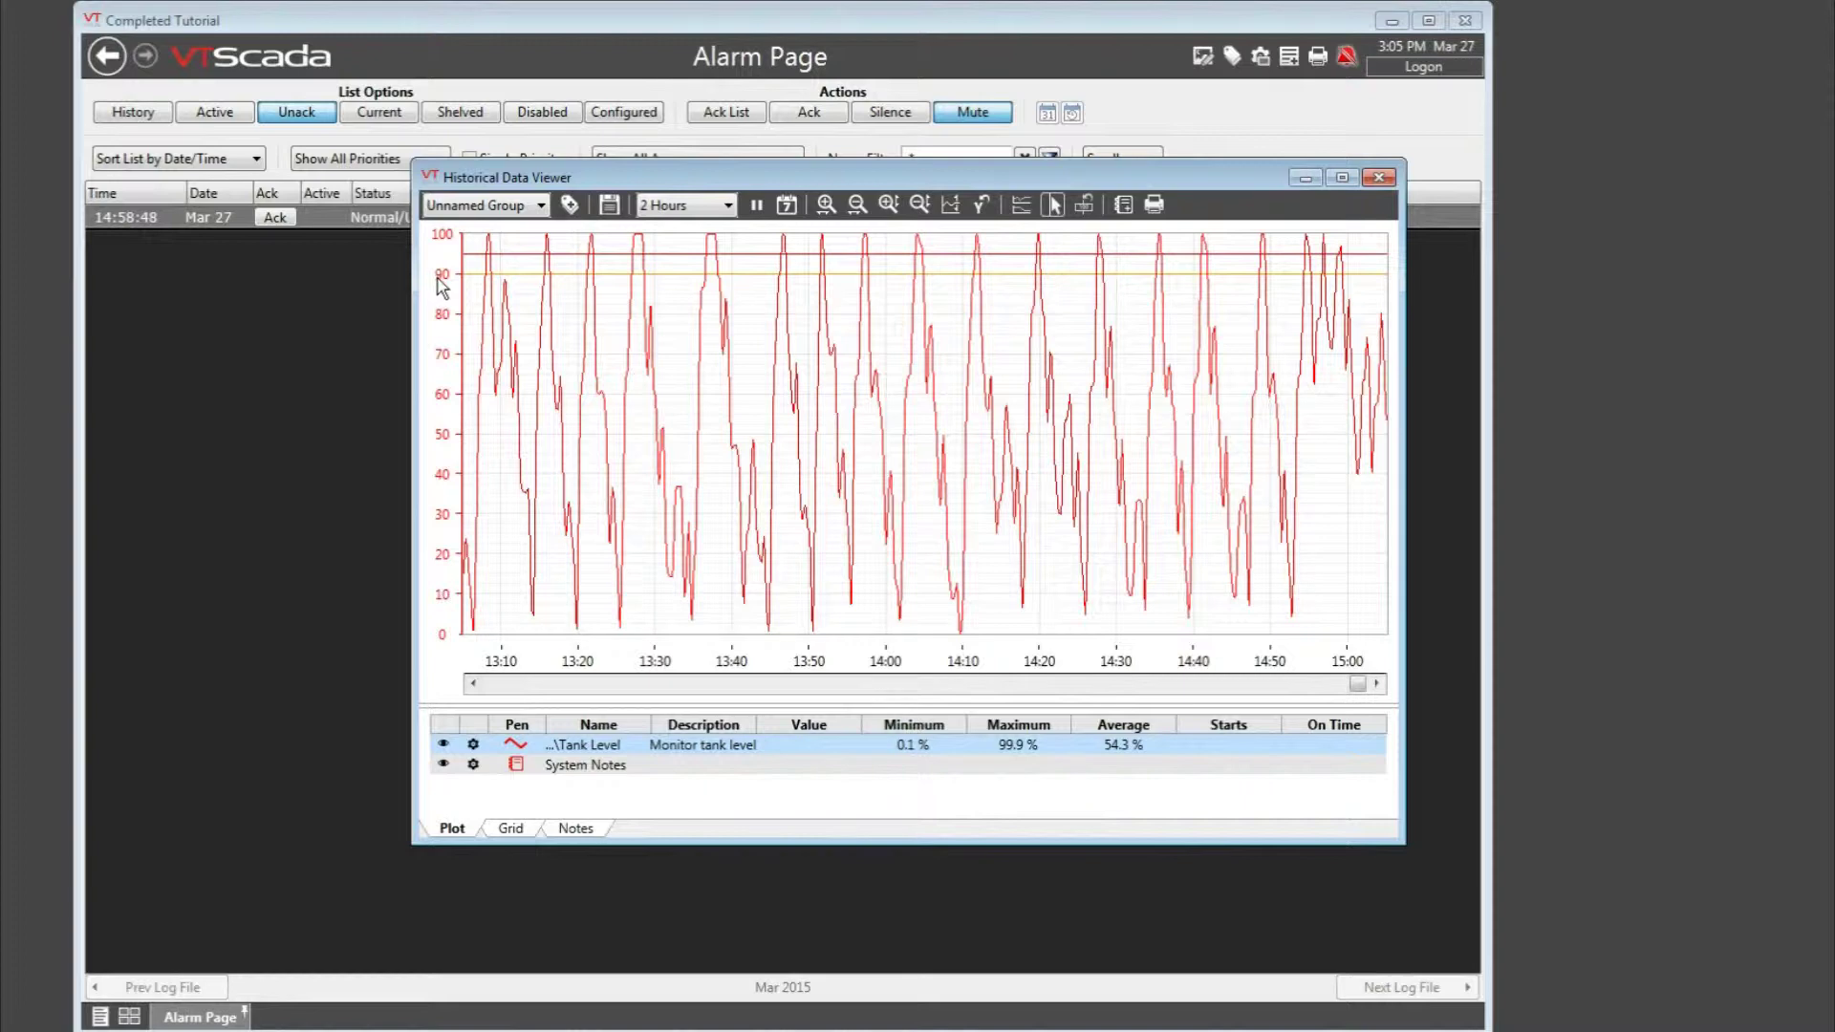
Step: Zoom the trend's time axis in twice, then resume live mode over 30 minutes
{"action": "left_click", "coordinate": [728, 207]}
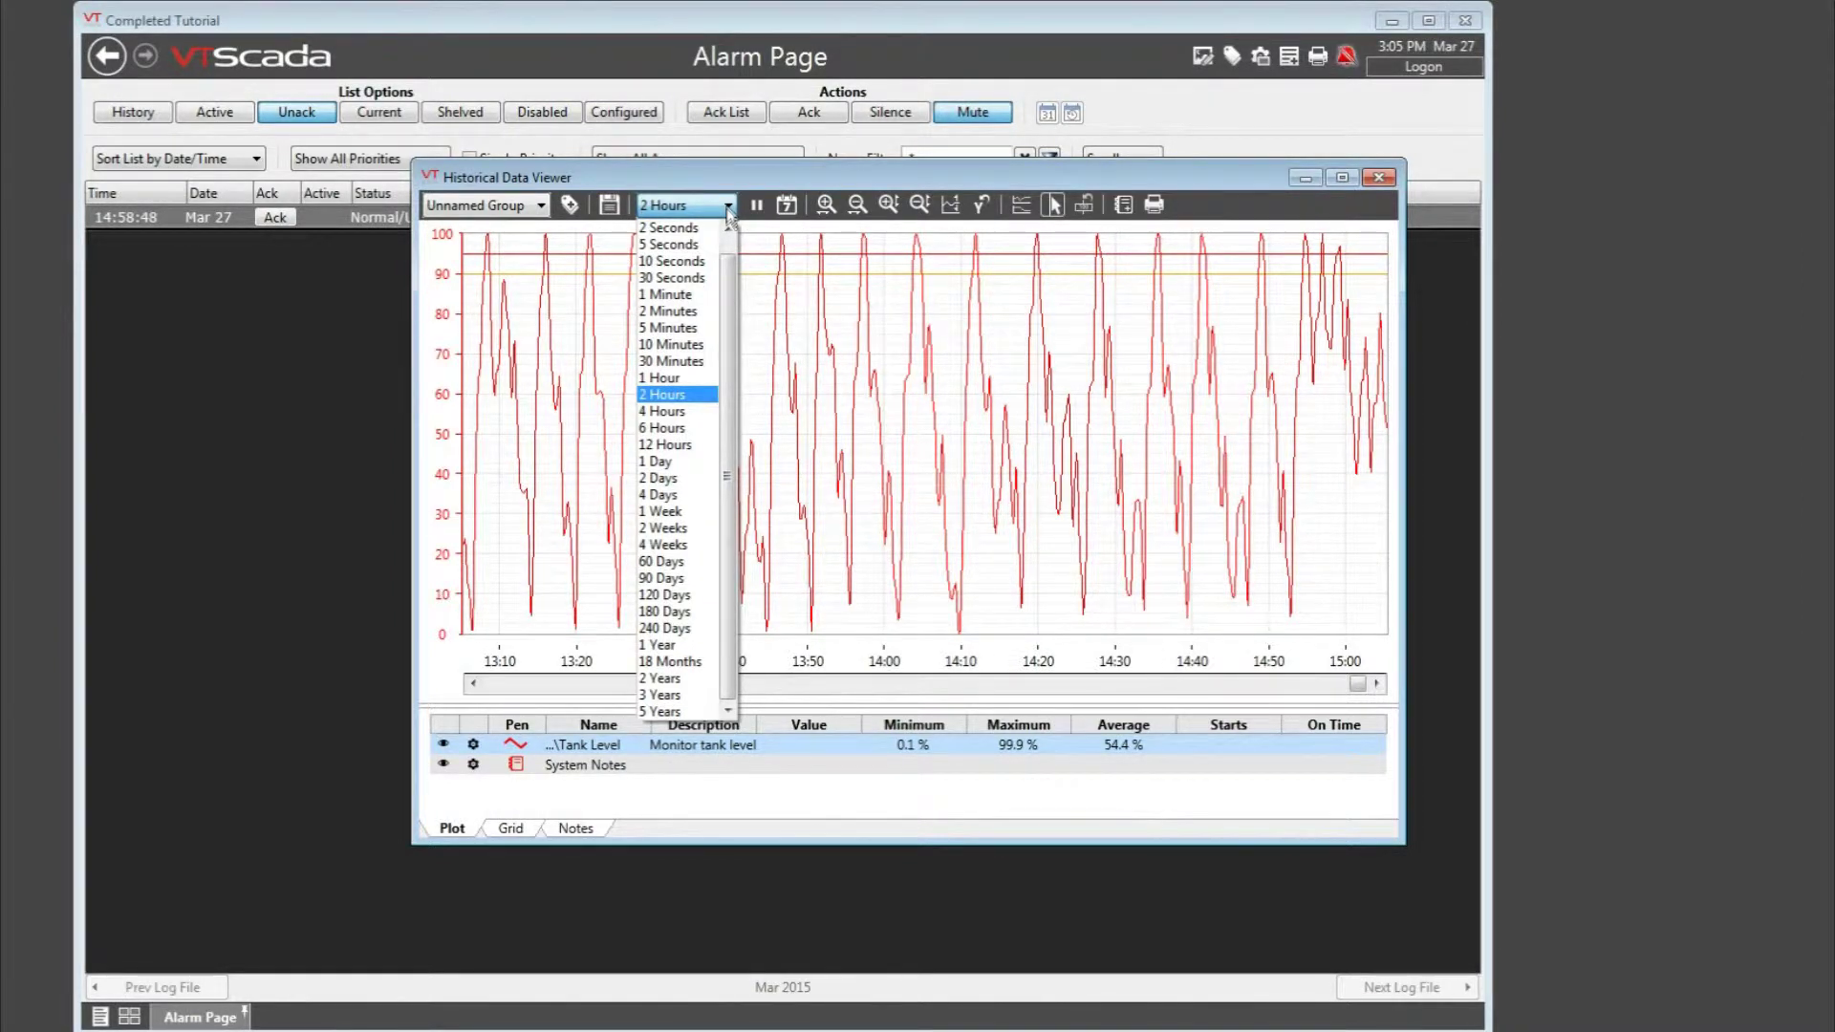
{"action": "left_click", "coordinate": [828, 211]}
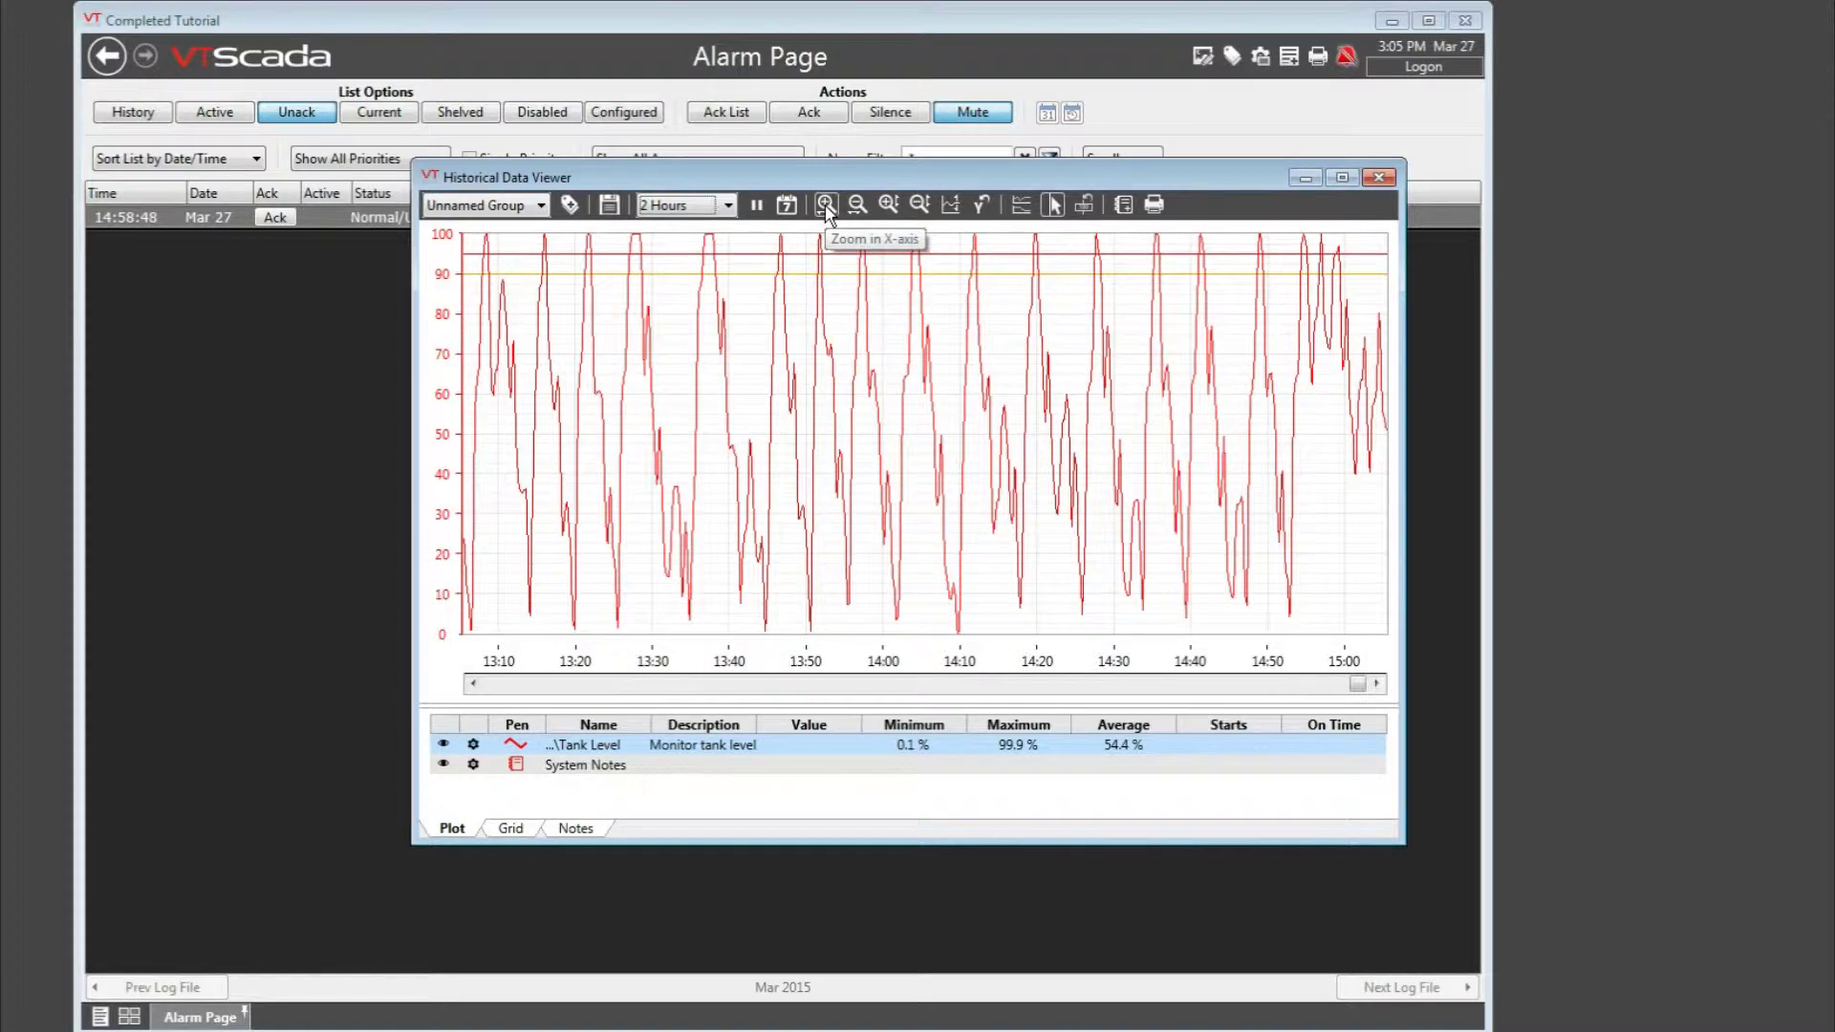
{"action": "left_click", "coordinate": [828, 206]}
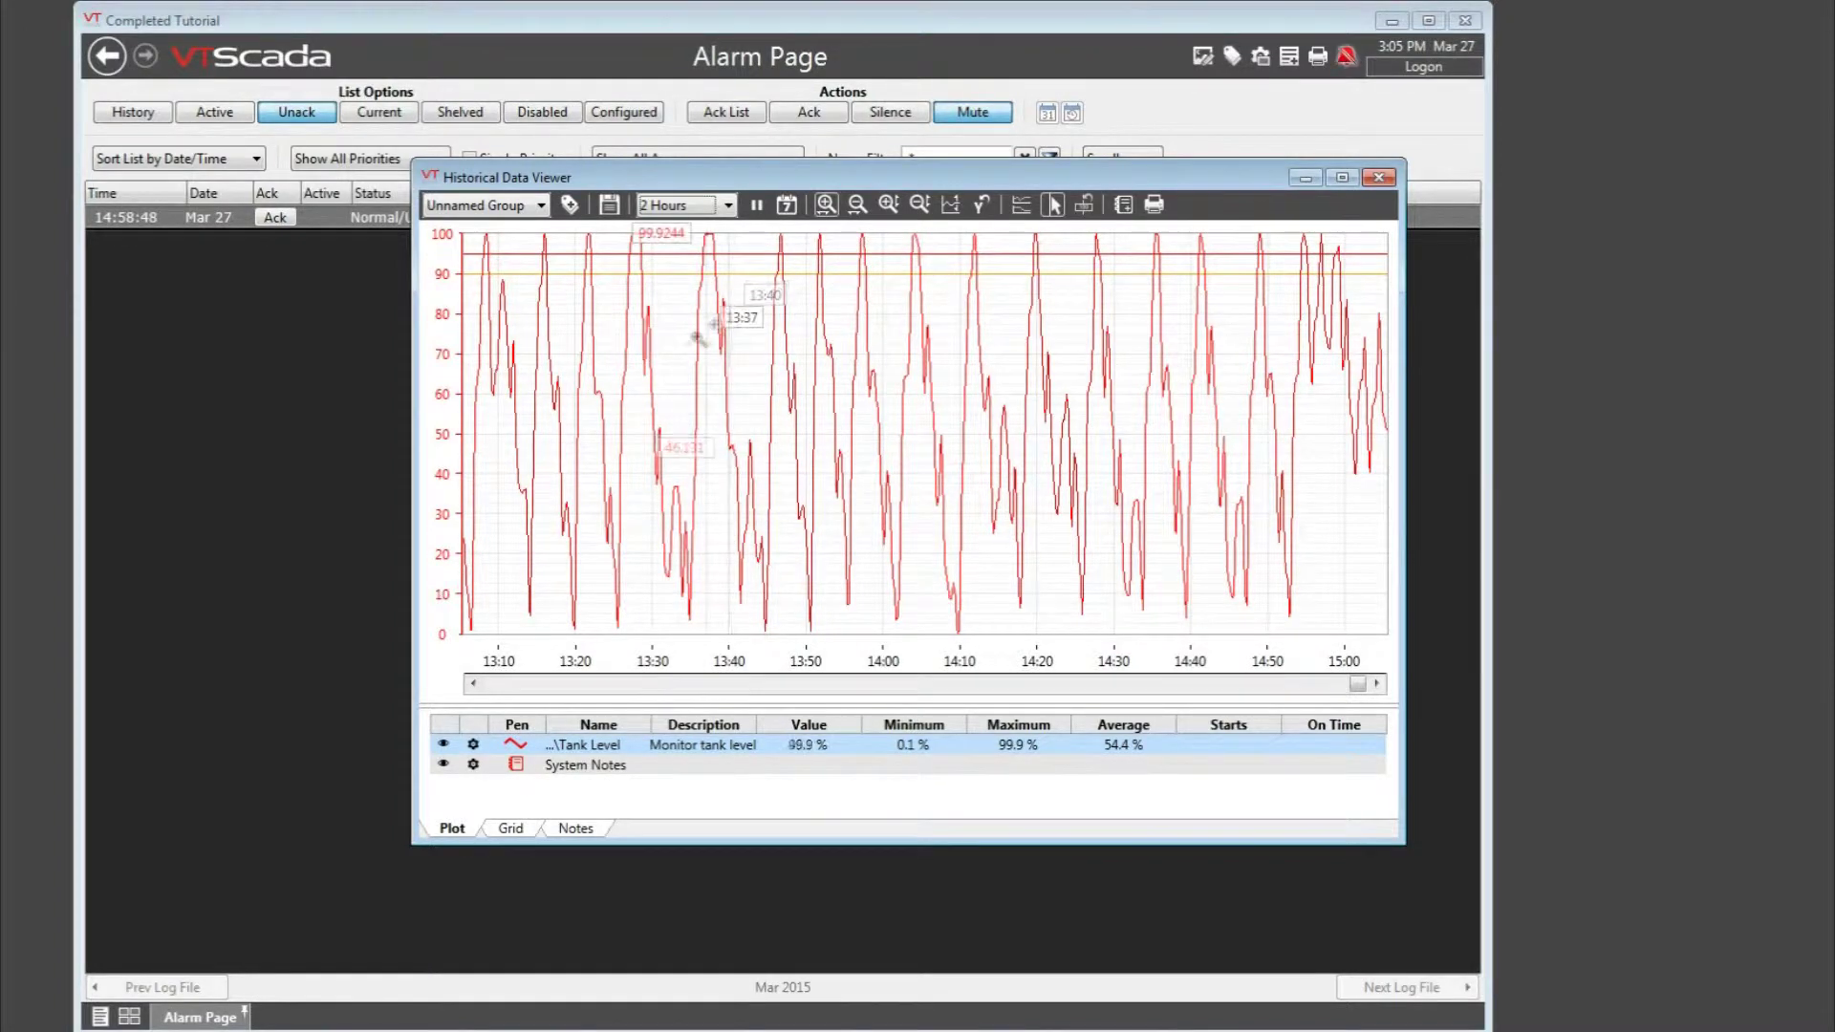
{"action": "left_click", "coordinate": [610, 391]}
{"action": "left_click", "coordinate": [604, 401]}
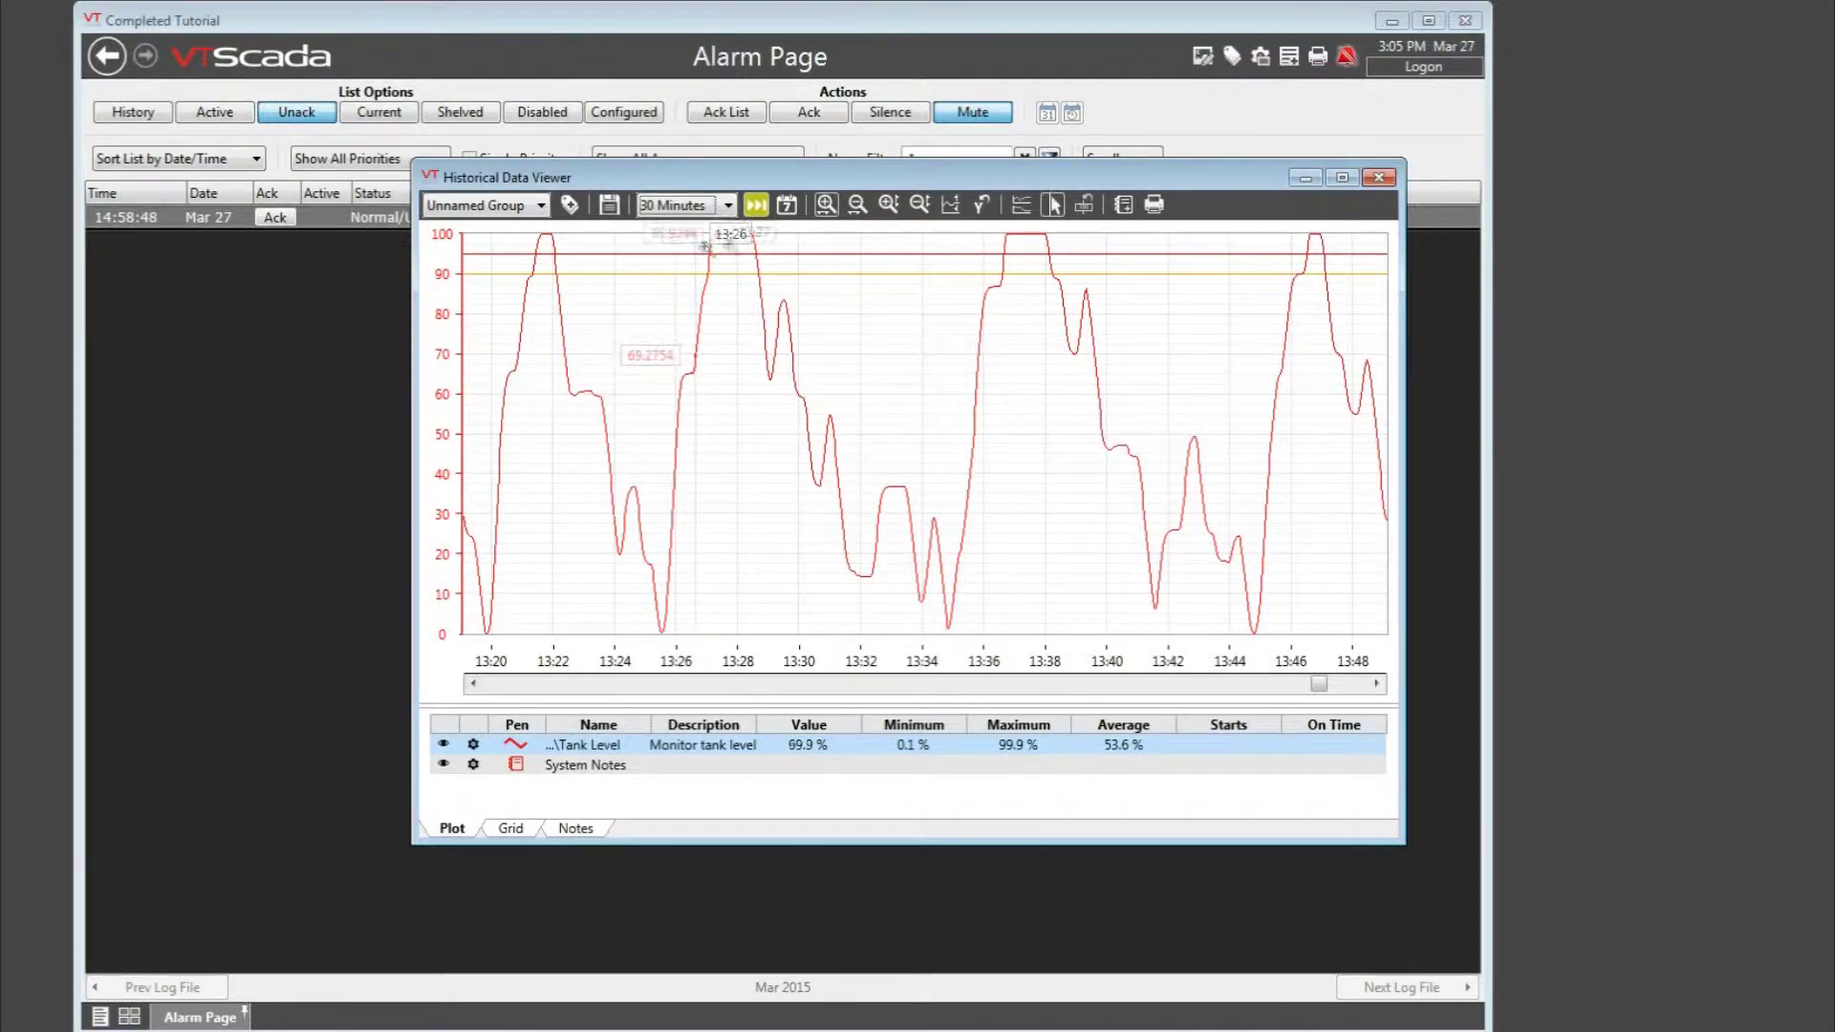
{"action": "left_click", "coordinate": [754, 211]}
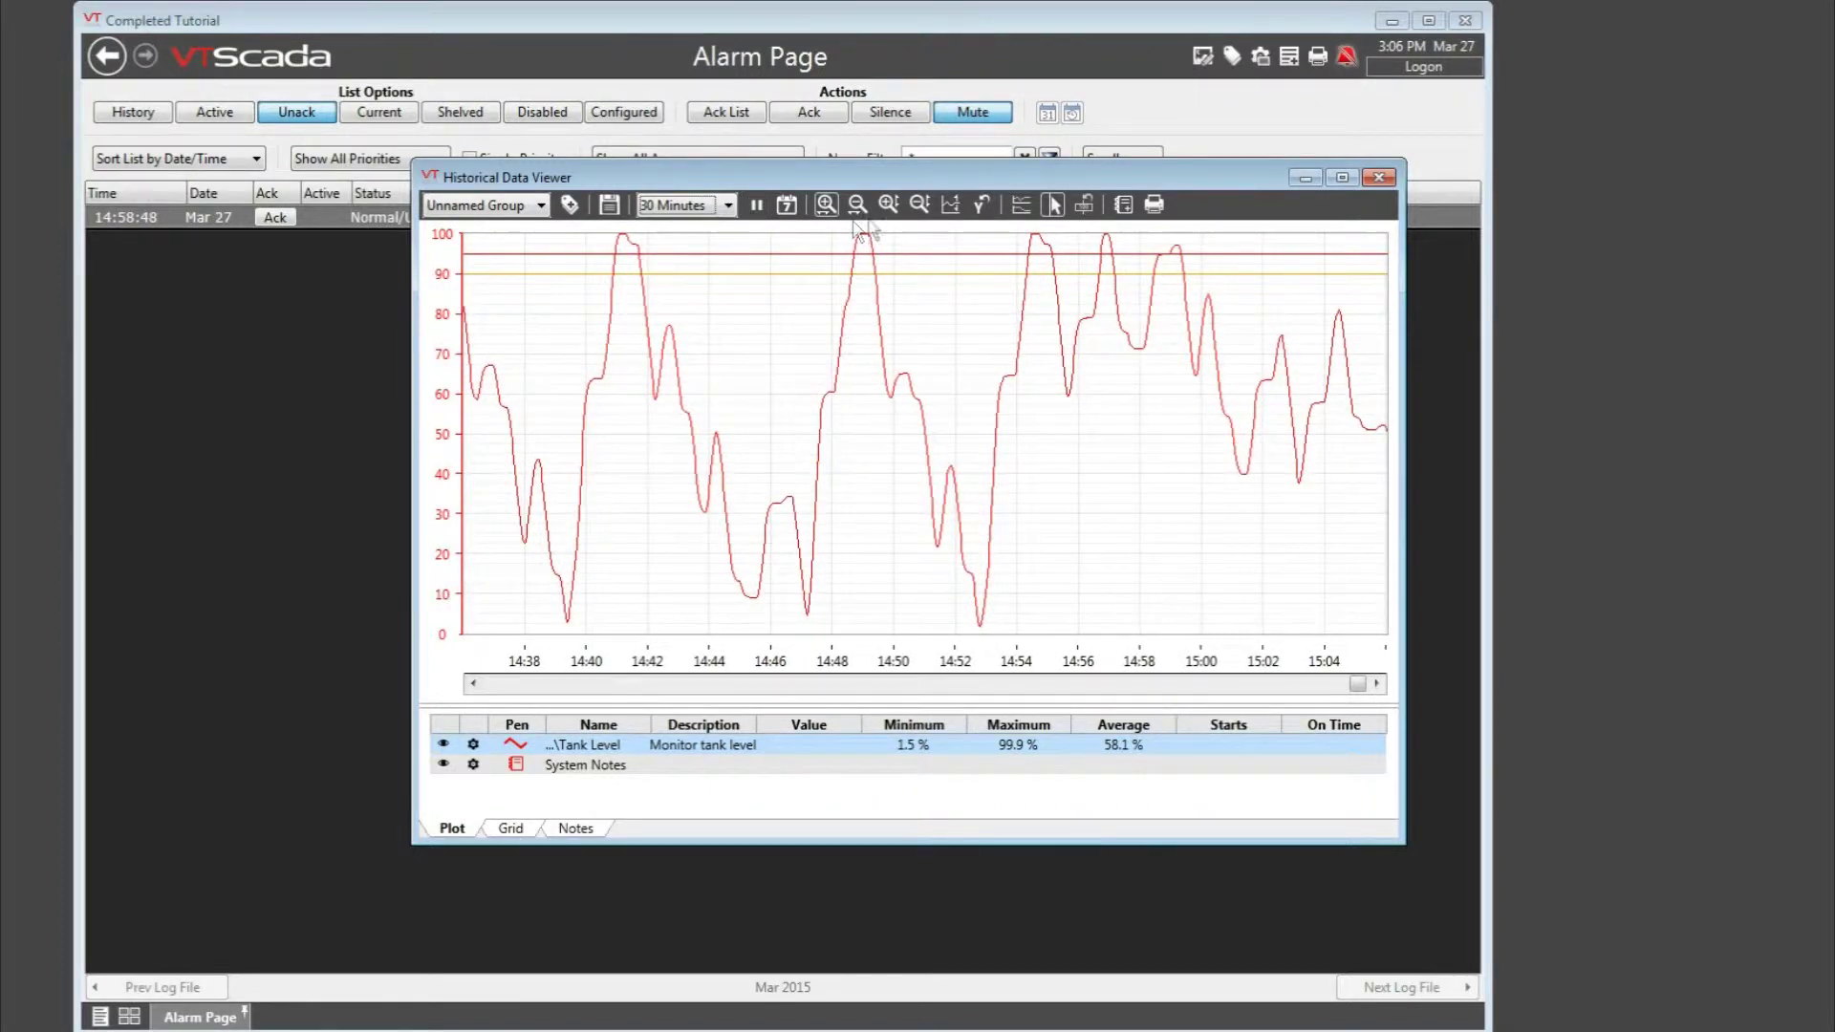
Step: Zoom and pan the value axis to 67.5–90, then reset it to 0–100
{"action": "left_click", "coordinate": [889, 204]}
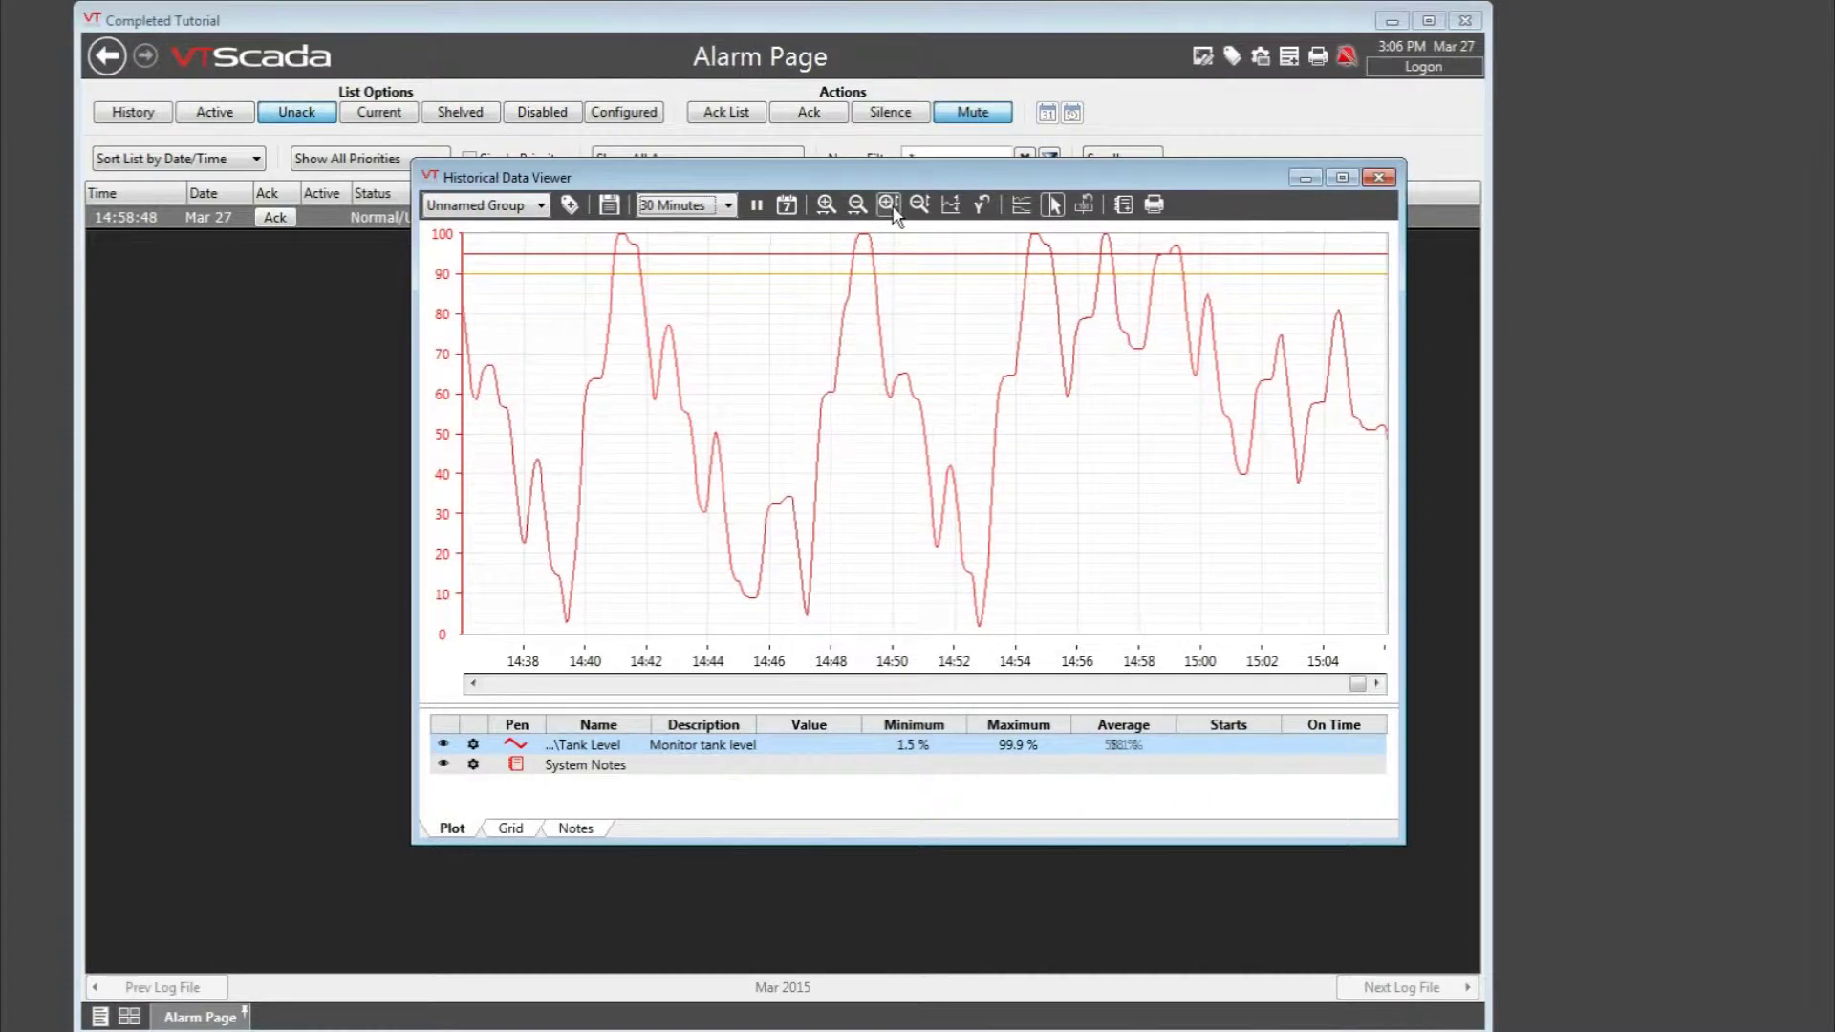
{"action": "left_click", "coordinate": [918, 375]}
{"action": "left_click", "coordinate": [915, 376]}
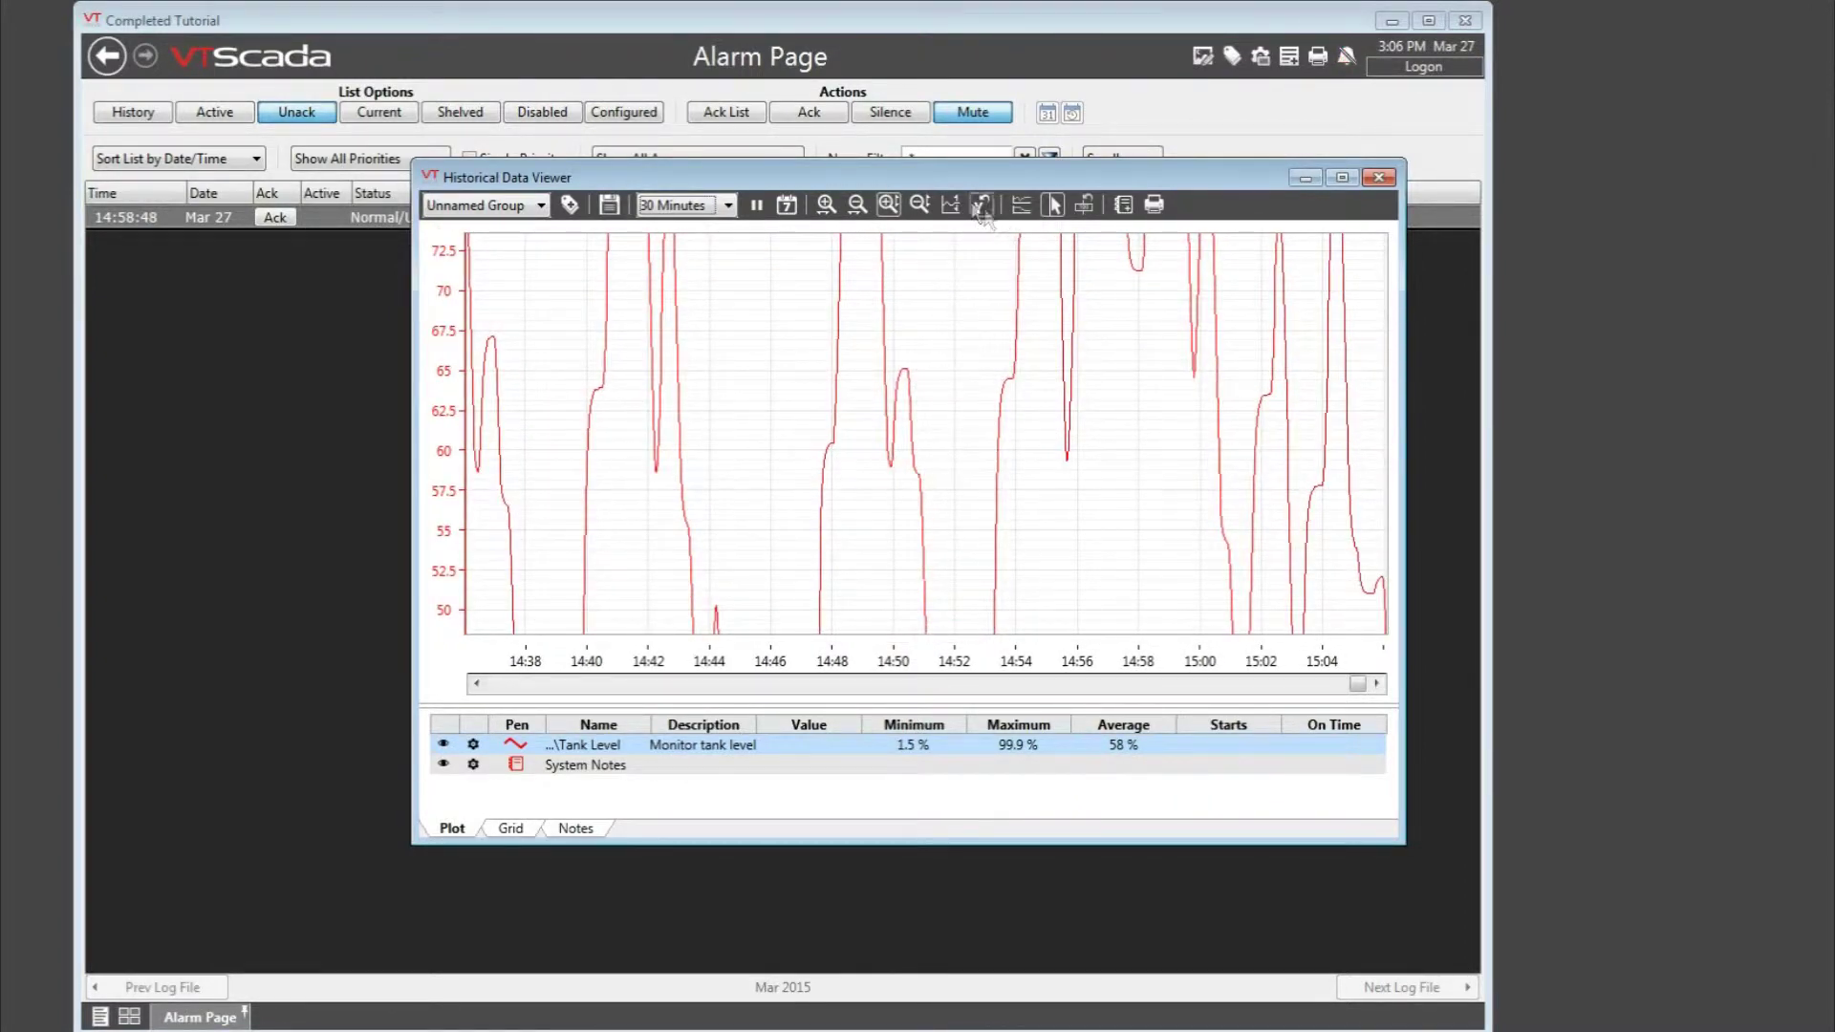
{"action": "left_click", "coordinate": [951, 204]}
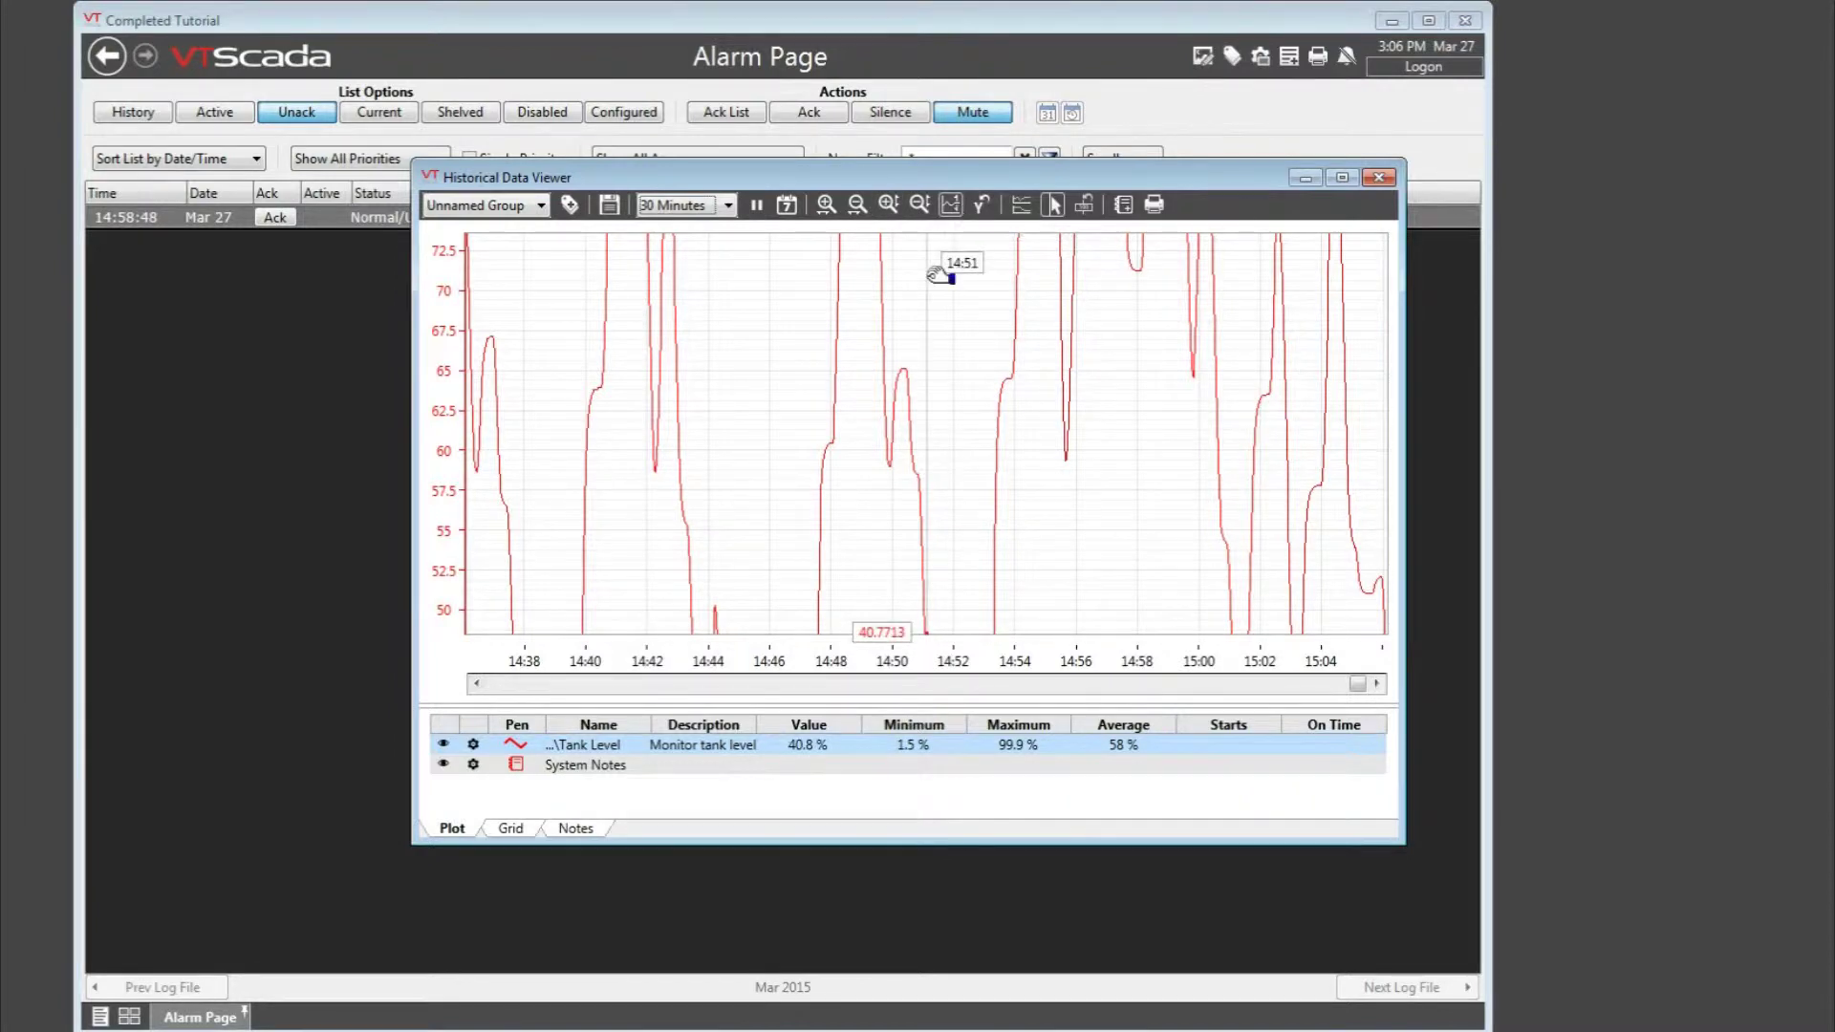
{"action": "left_click_drag", "start_coordinate": [941, 276], "coordinate": [942, 443]}
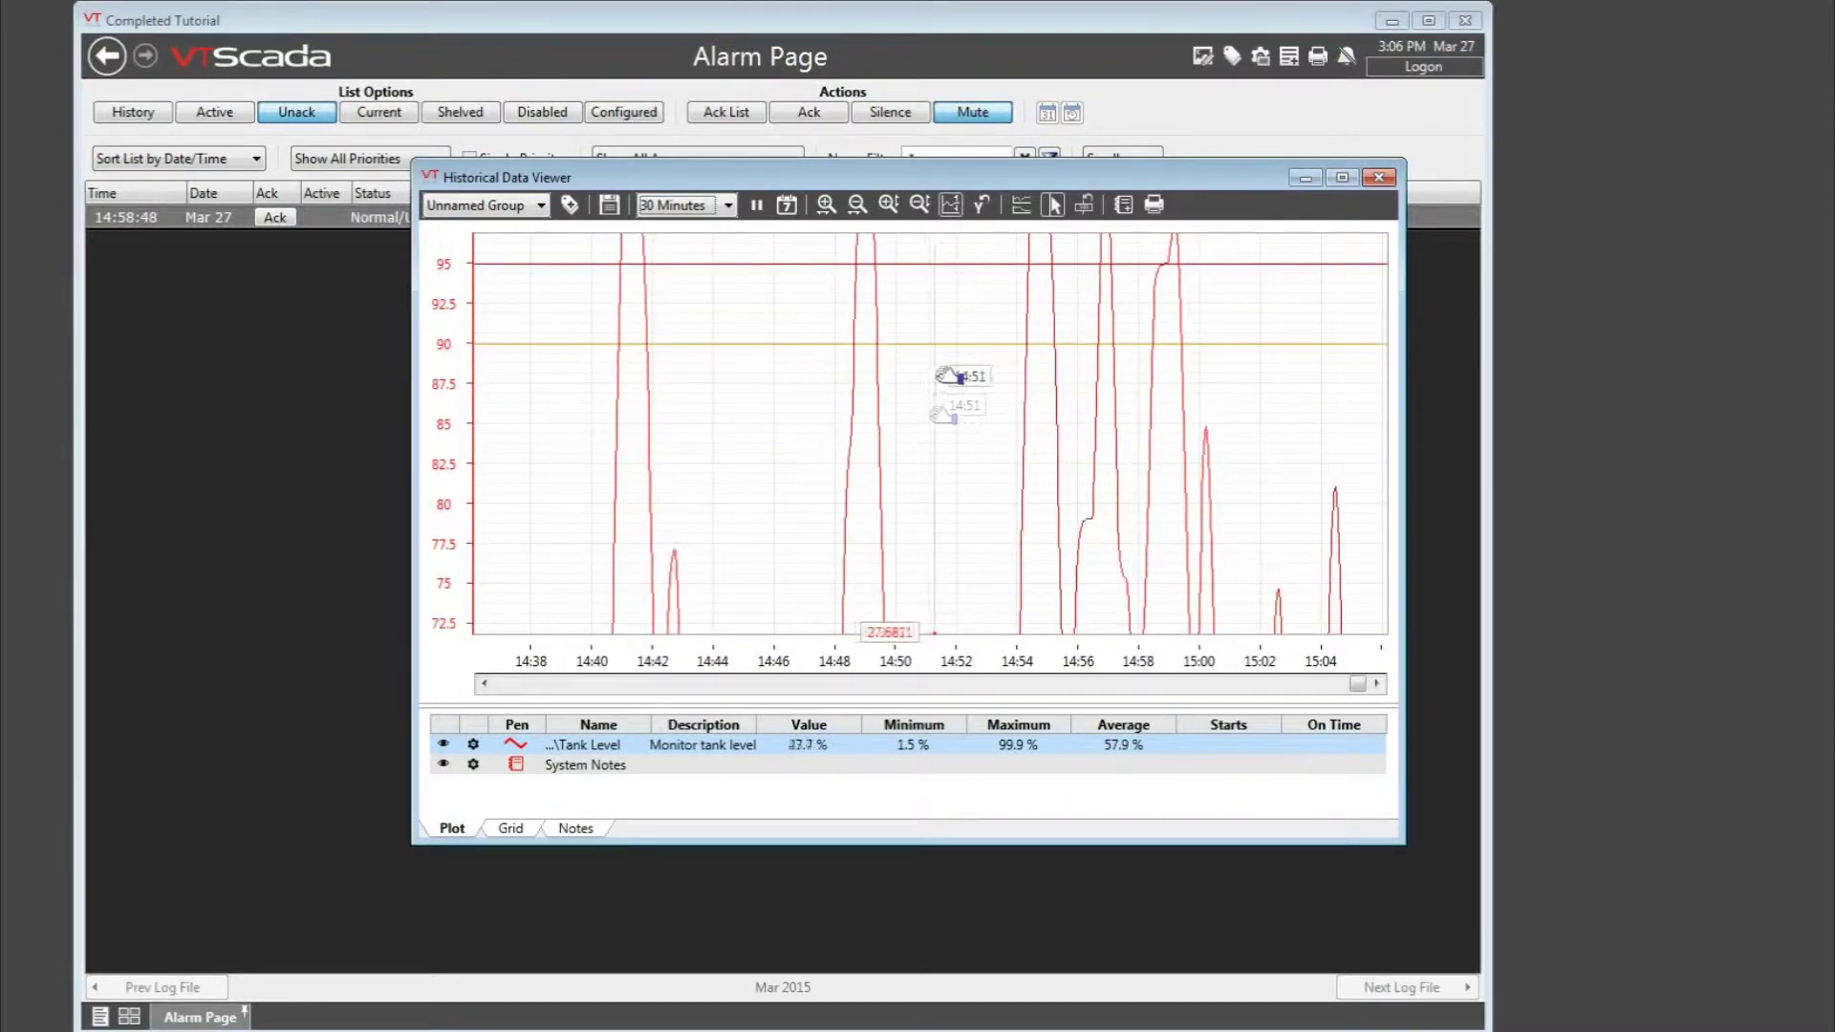
{"action": "left_click", "coordinate": [980, 219]}
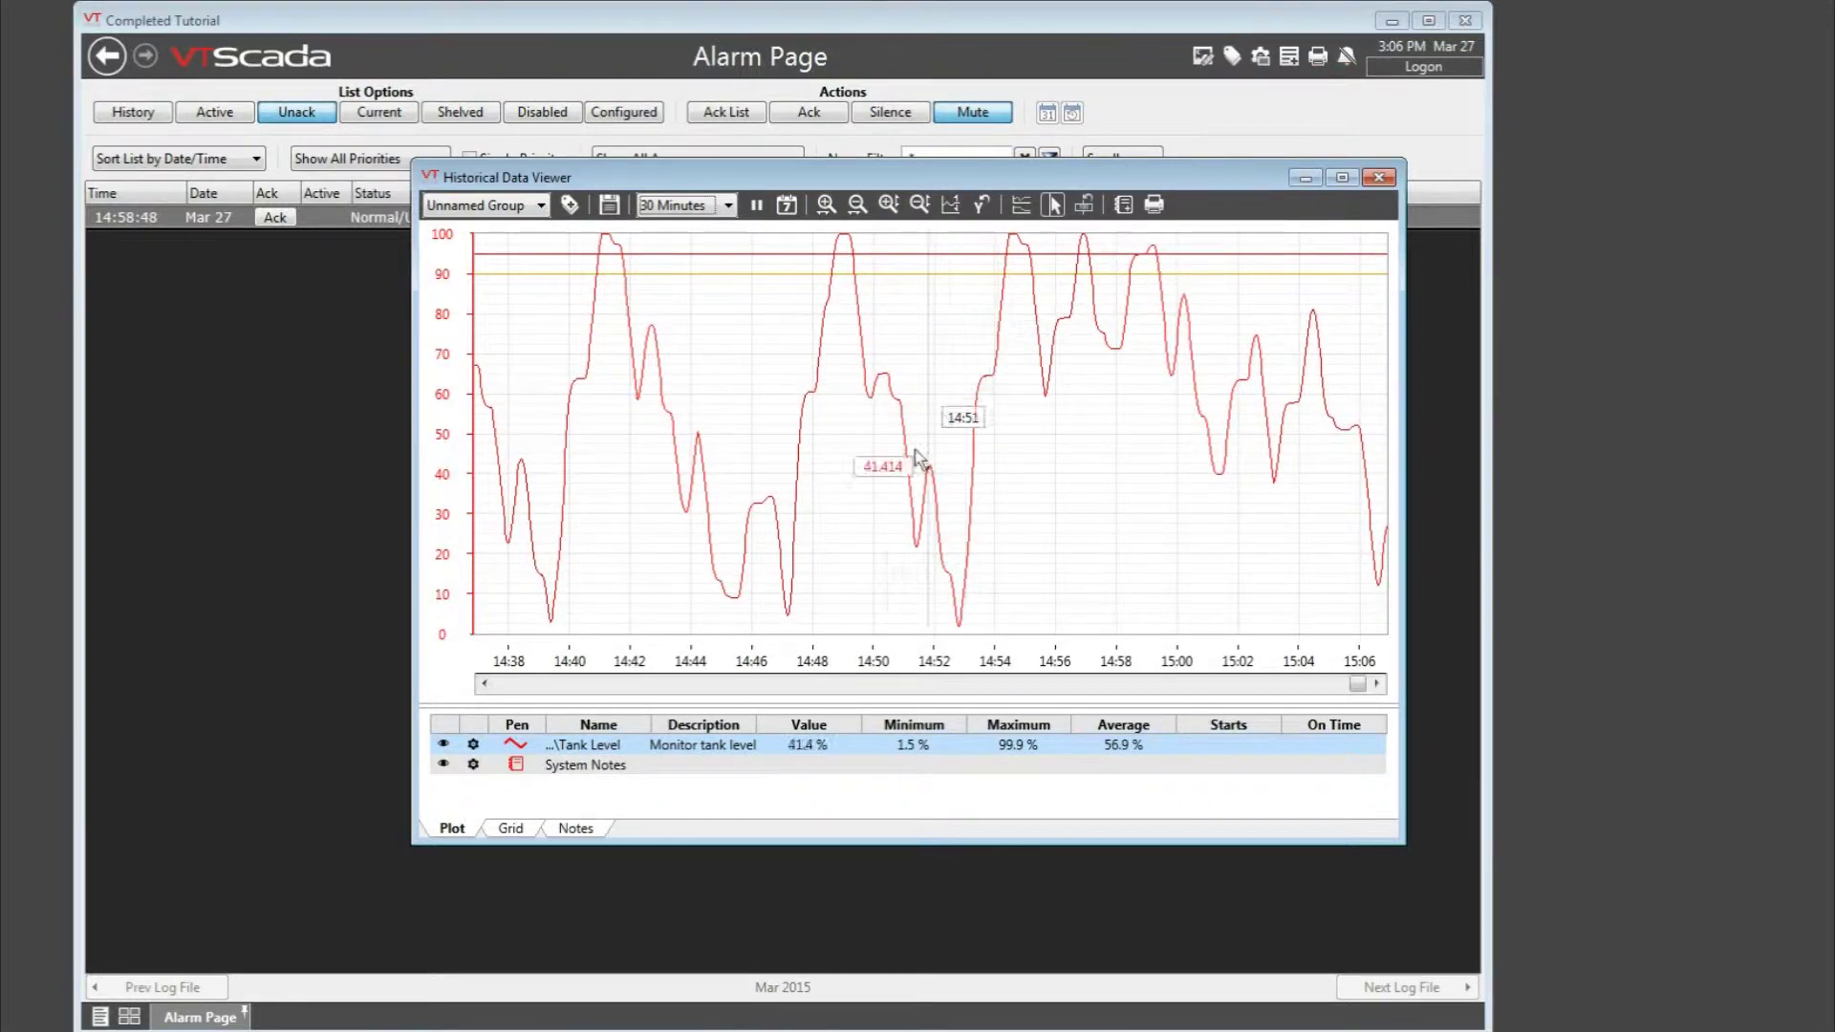
{"action": "left_click", "coordinate": [473, 746]}
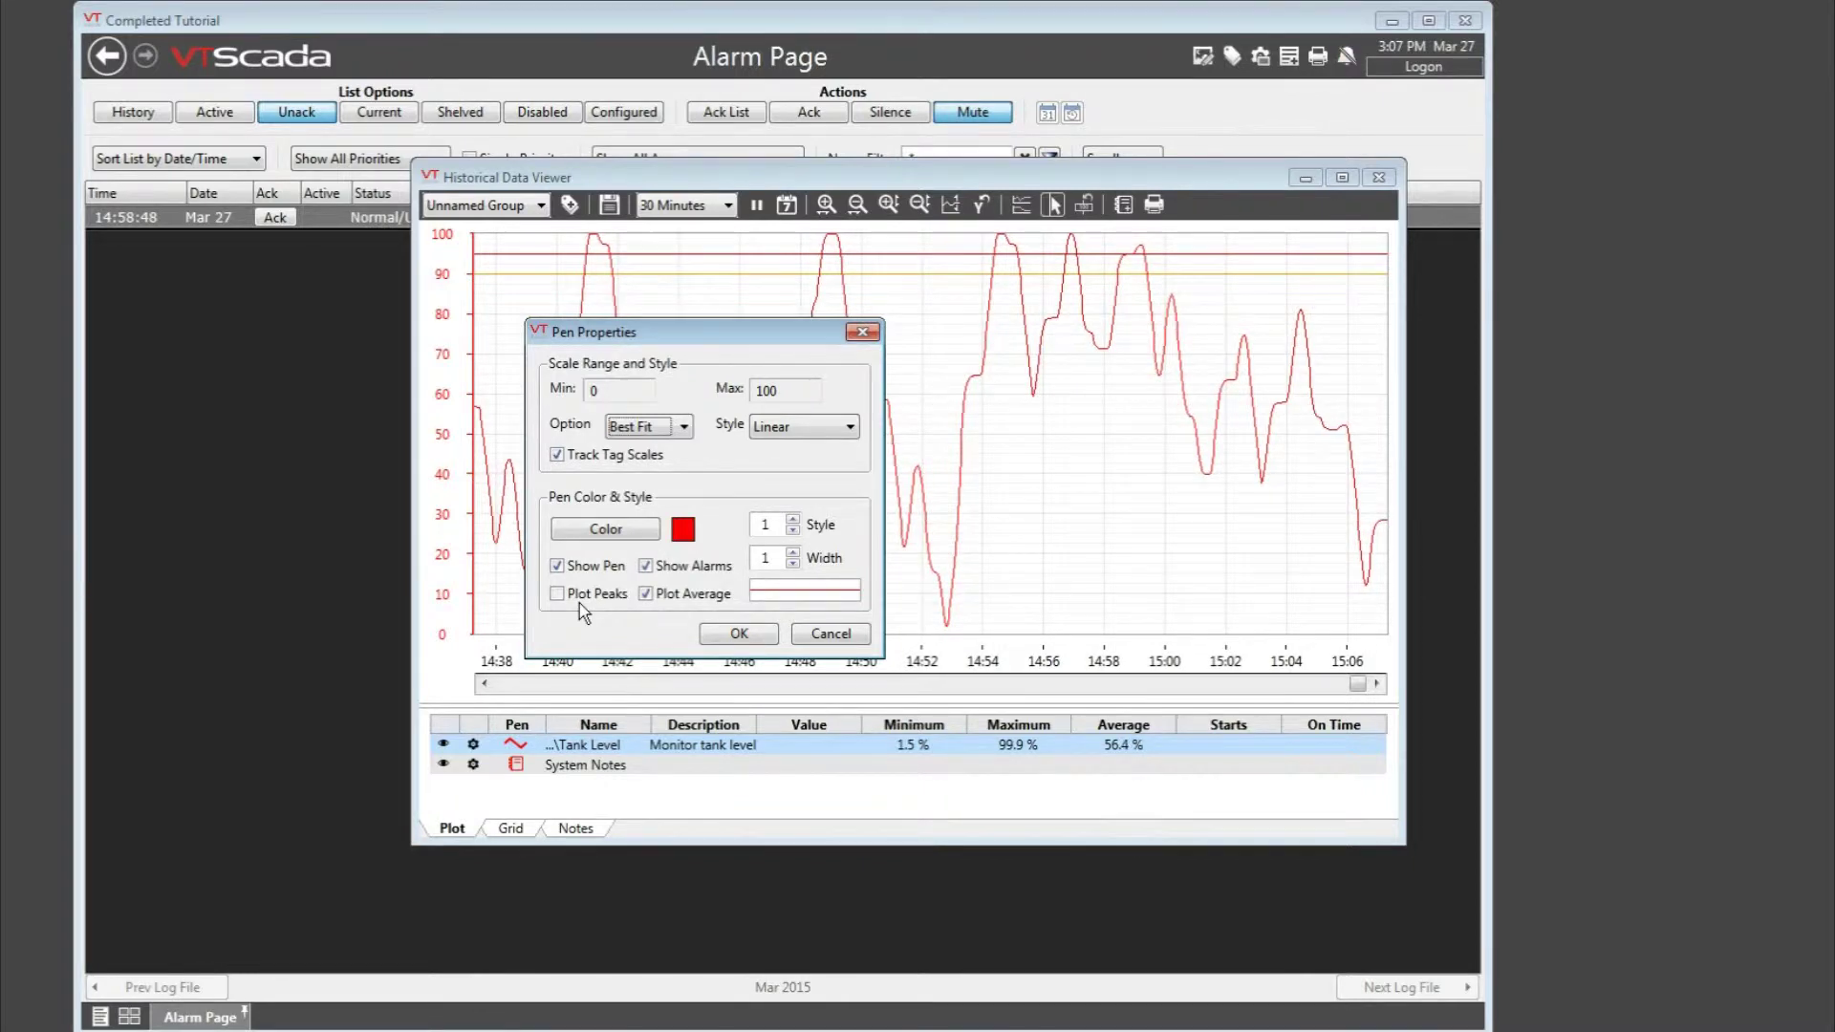
Step: Cancel Pen Properties, place marker lines near 14:52, 14:56 and 14:59, then clear them
{"action": "left_click", "coordinate": [843, 635]}
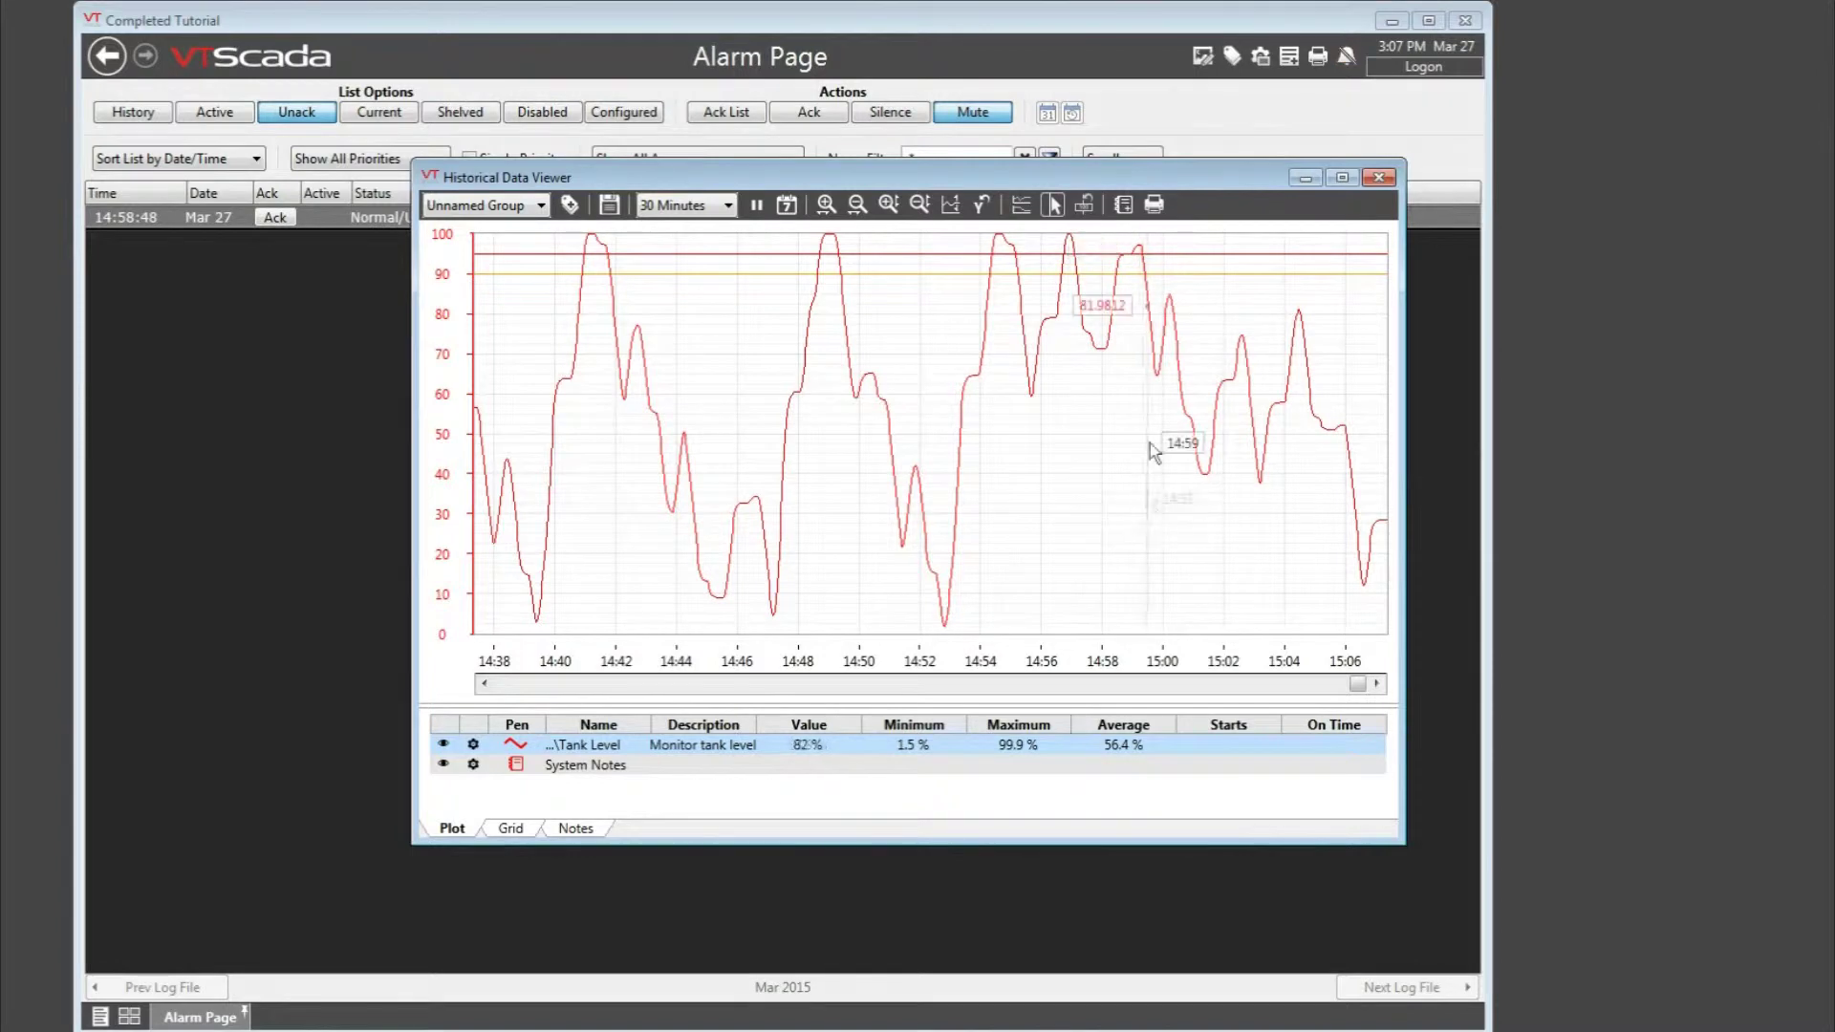
{"action": "left_click", "coordinate": [1053, 205]}
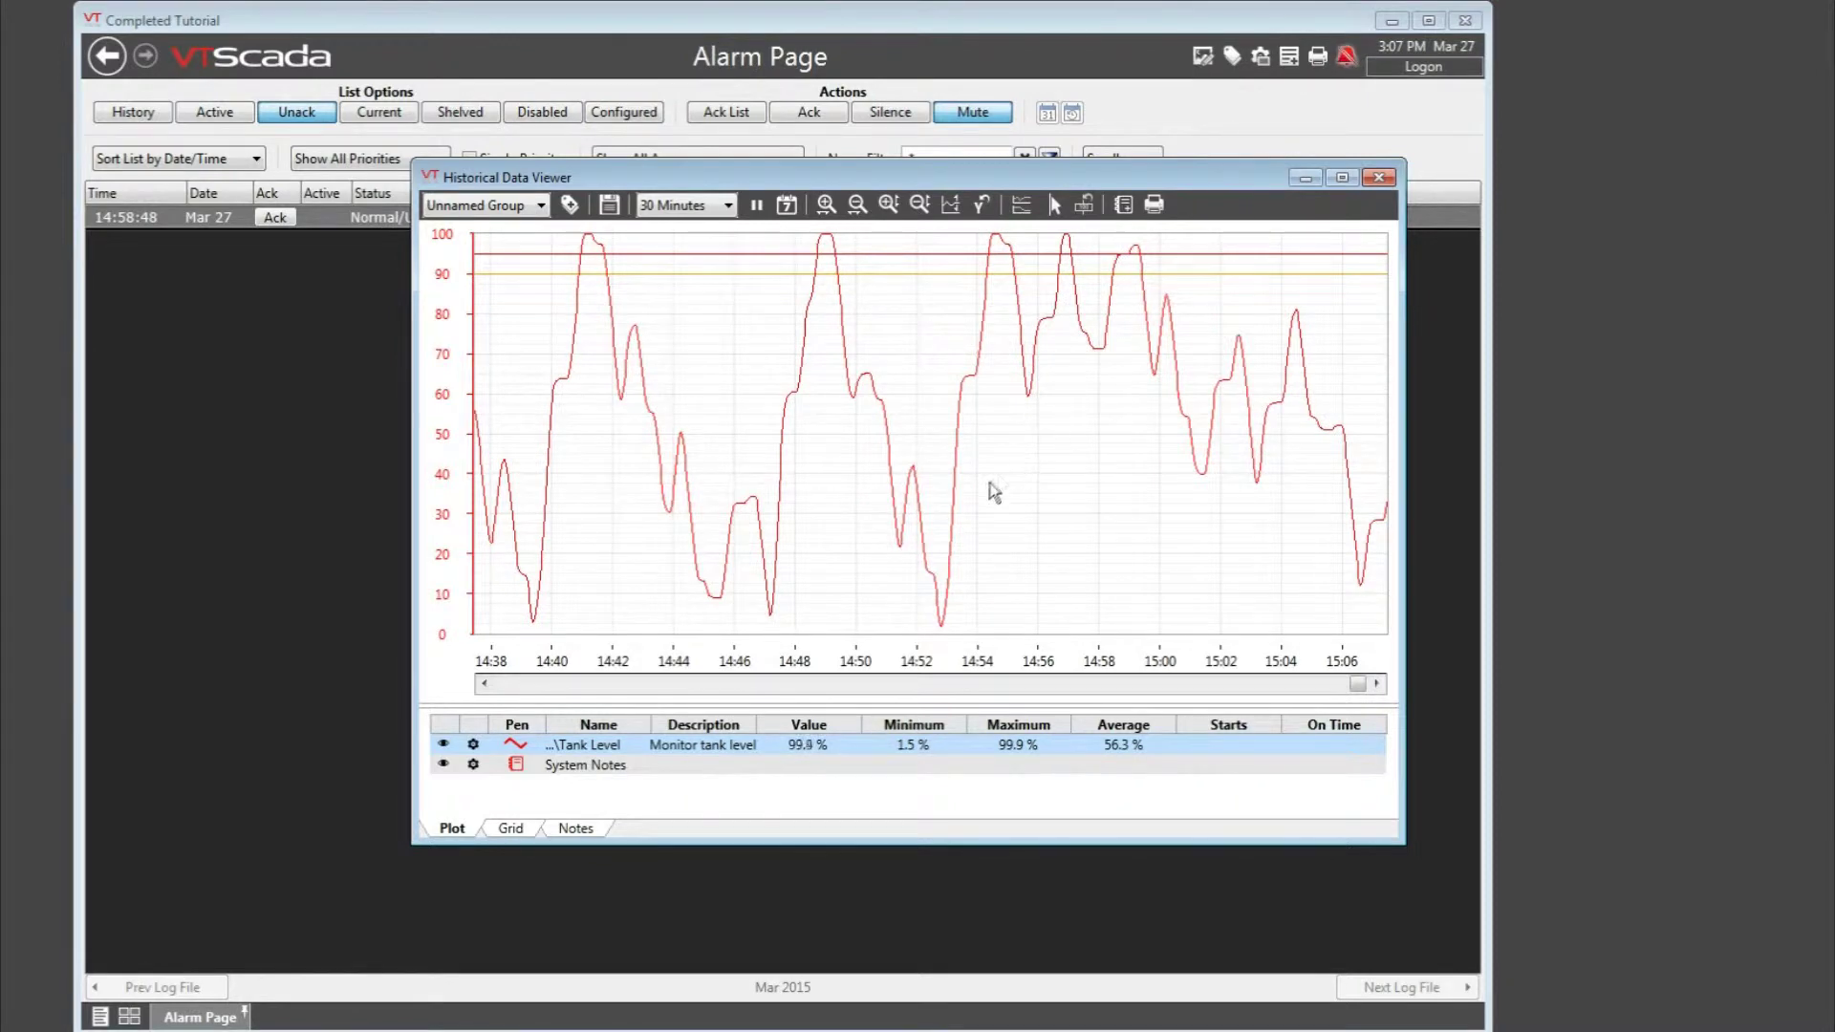
{"action": "left_click", "coordinate": [942, 561]}
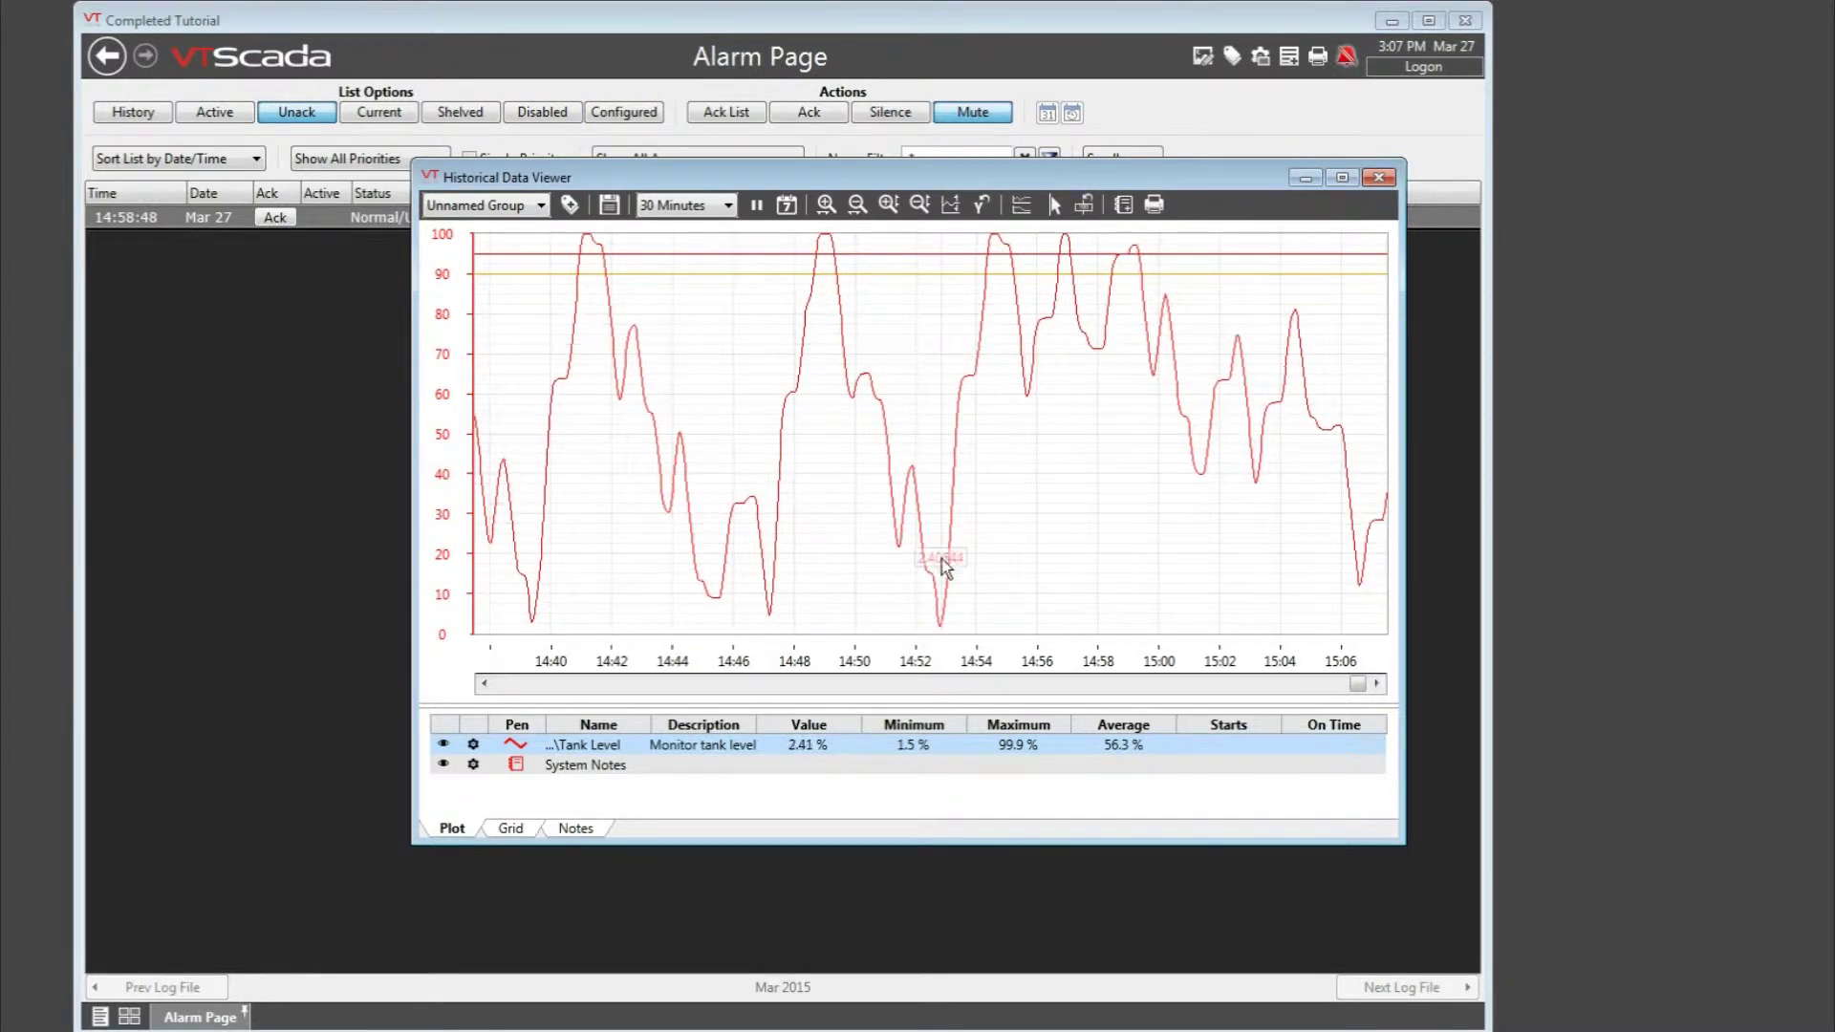
{"action": "left_click", "coordinate": [1025, 436]}
{"action": "left_click", "coordinate": [1144, 433]}
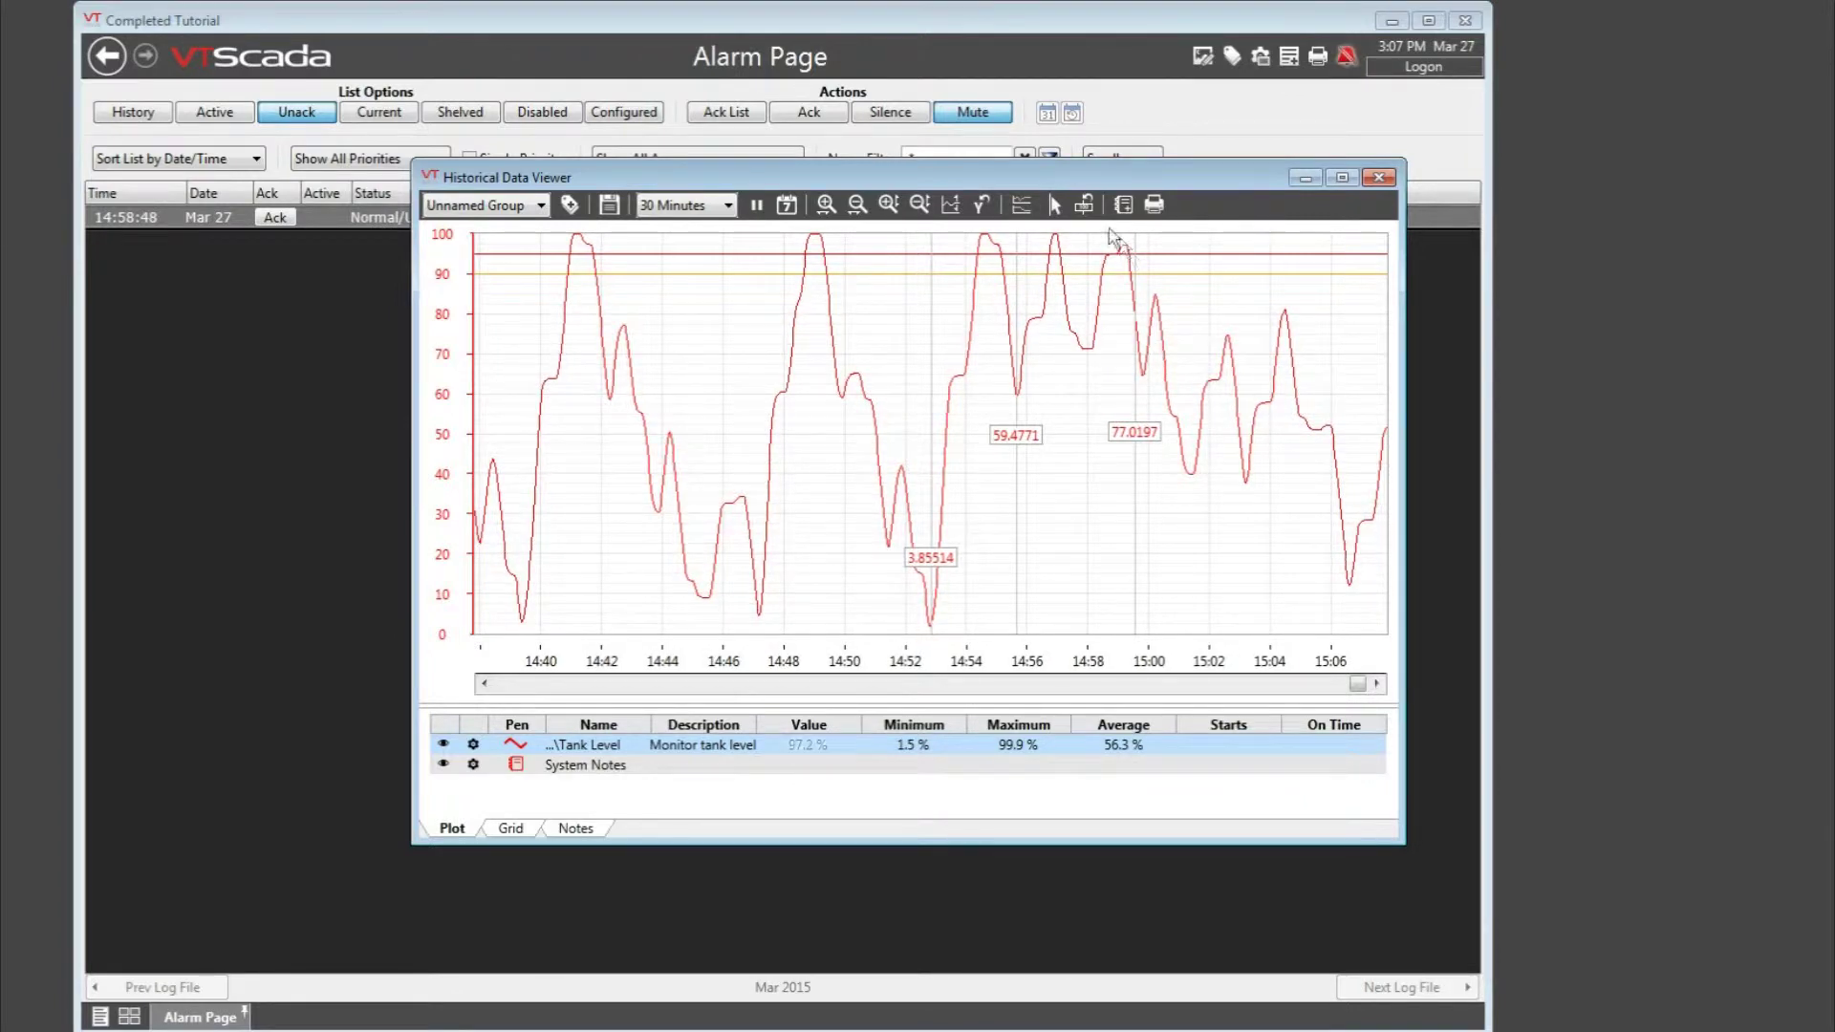
{"action": "left_click", "coordinate": [1085, 212]}
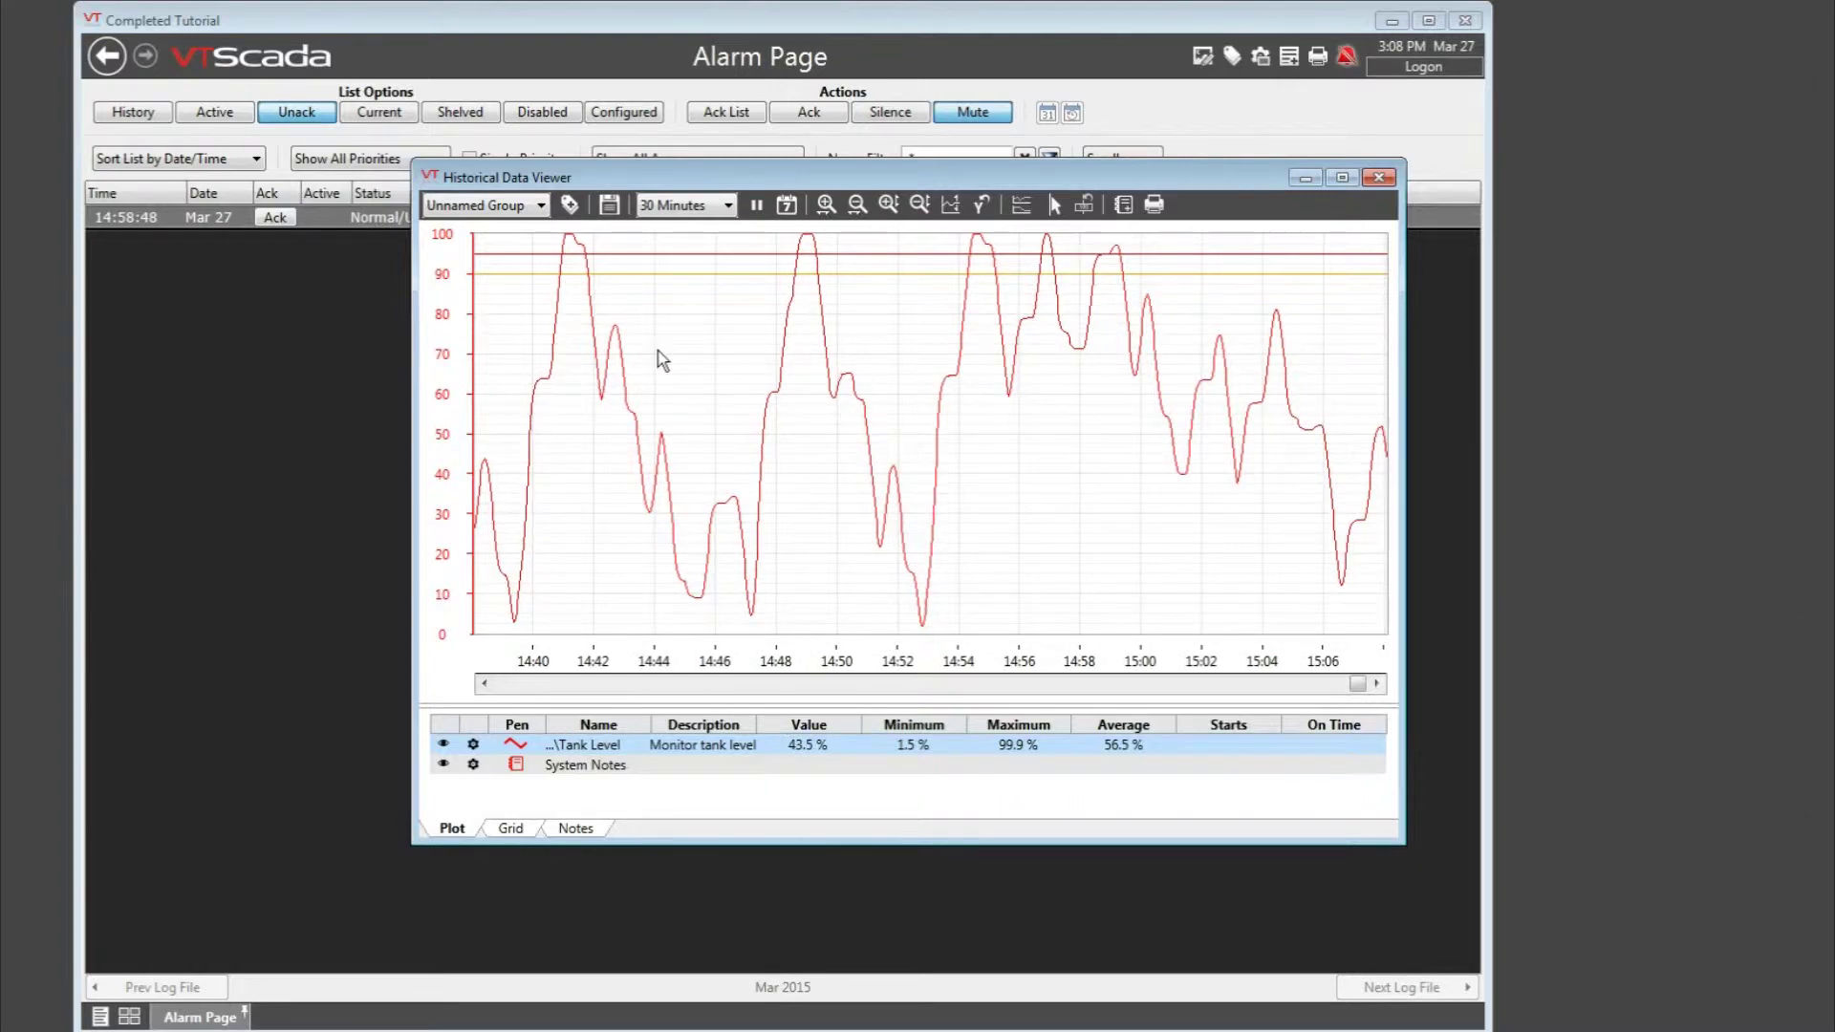
{"action": "left_click", "coordinate": [539, 207]}
Step: Load the Pump speeds group, then the Valve flow group, and remove all its tags
{"action": "left_click", "coordinate": [485, 244]}
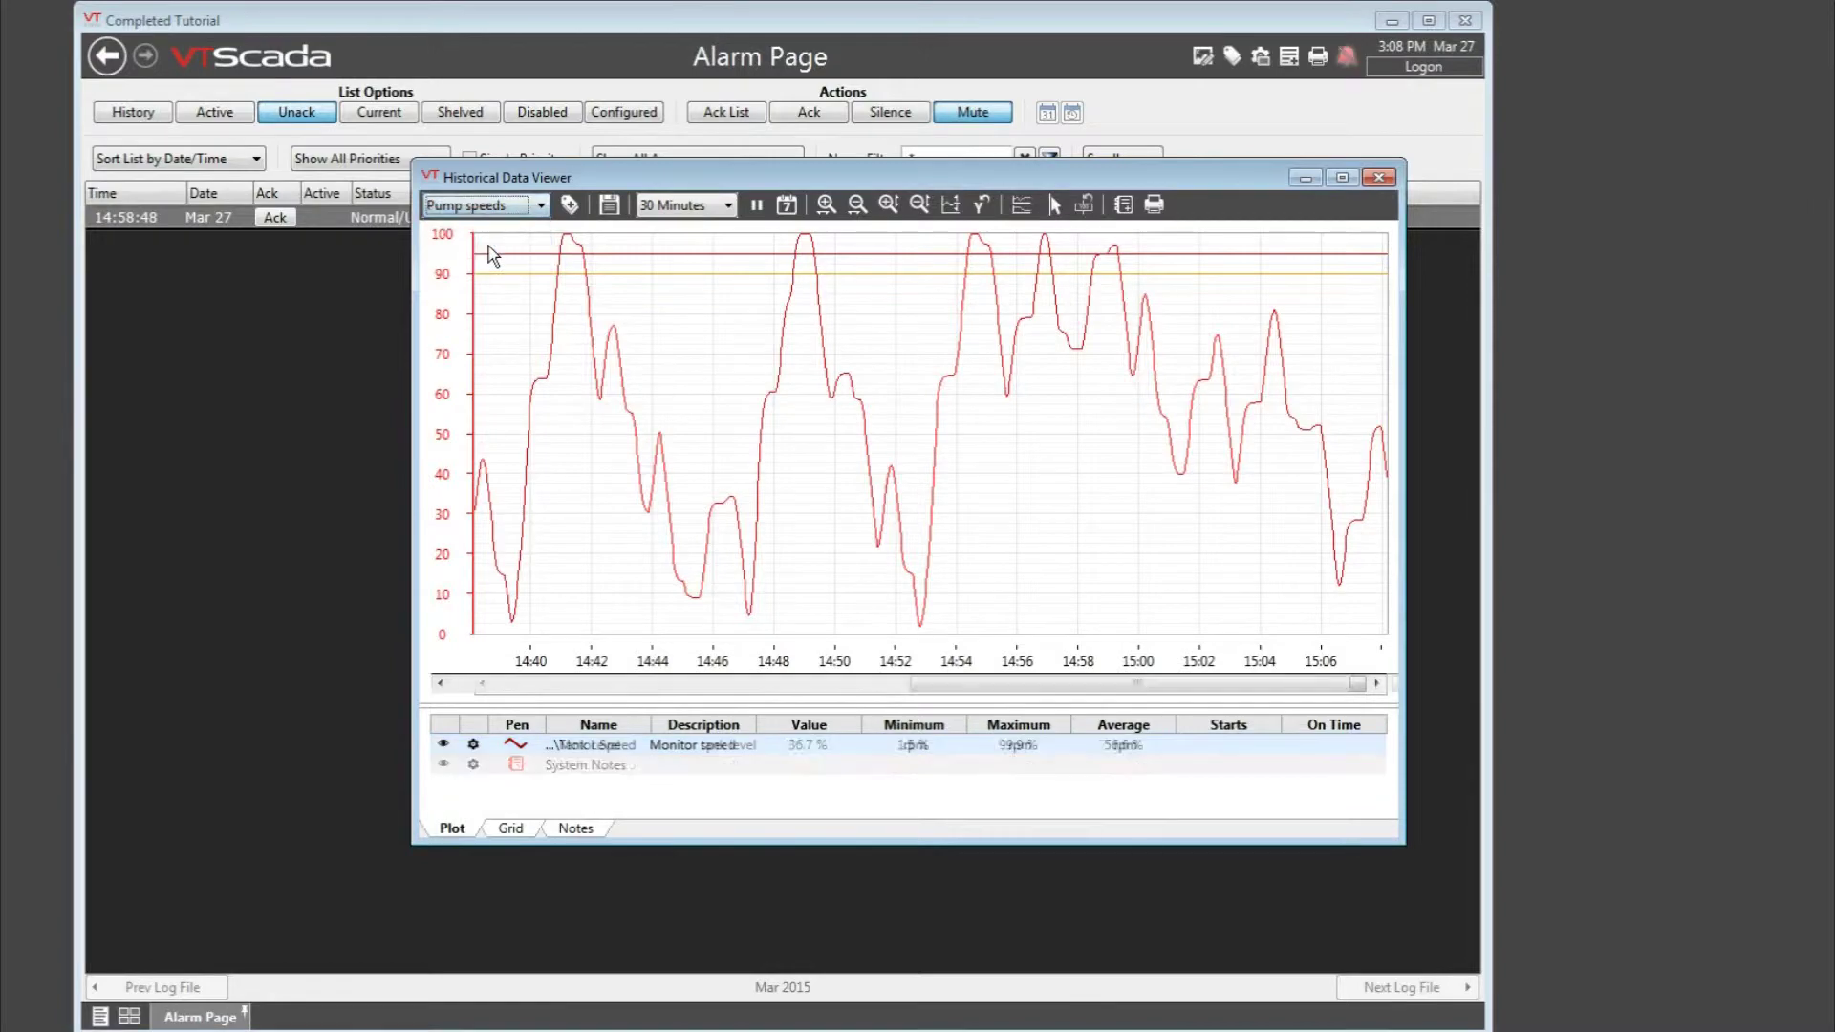
{"action": "left_click", "coordinate": [539, 206]}
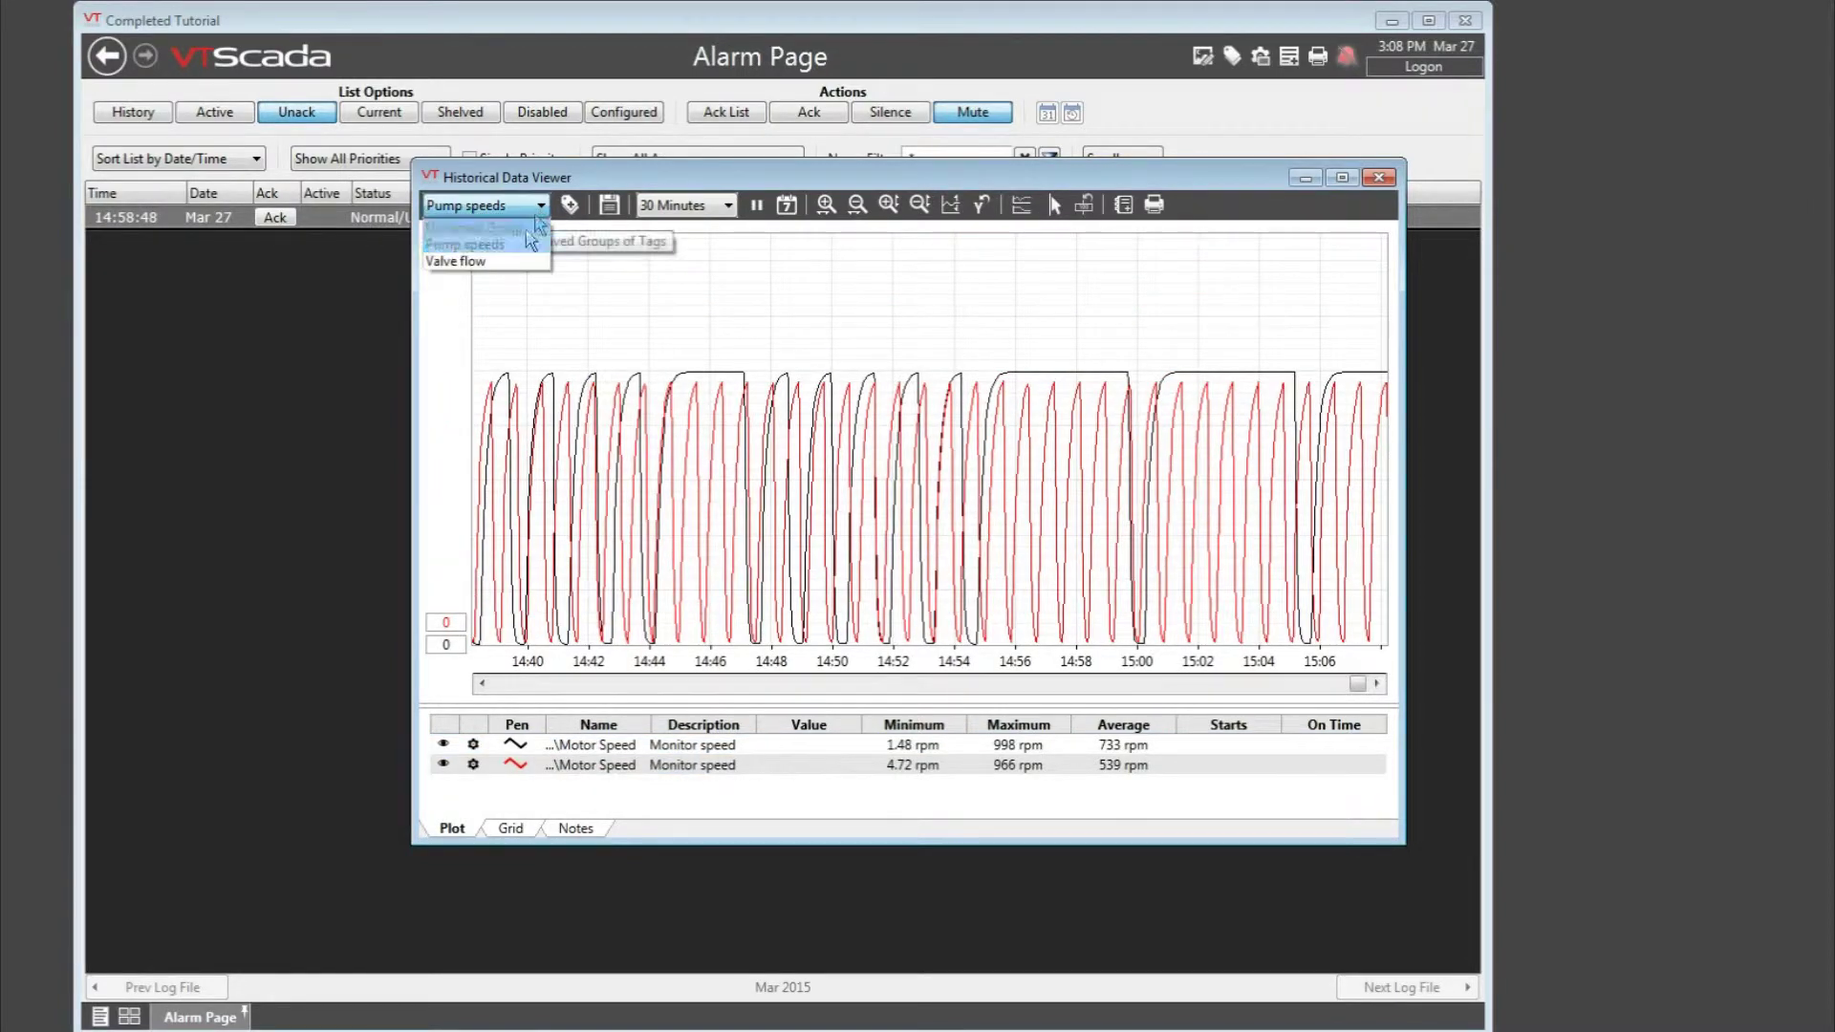
{"action": "left_click", "coordinate": [503, 261]}
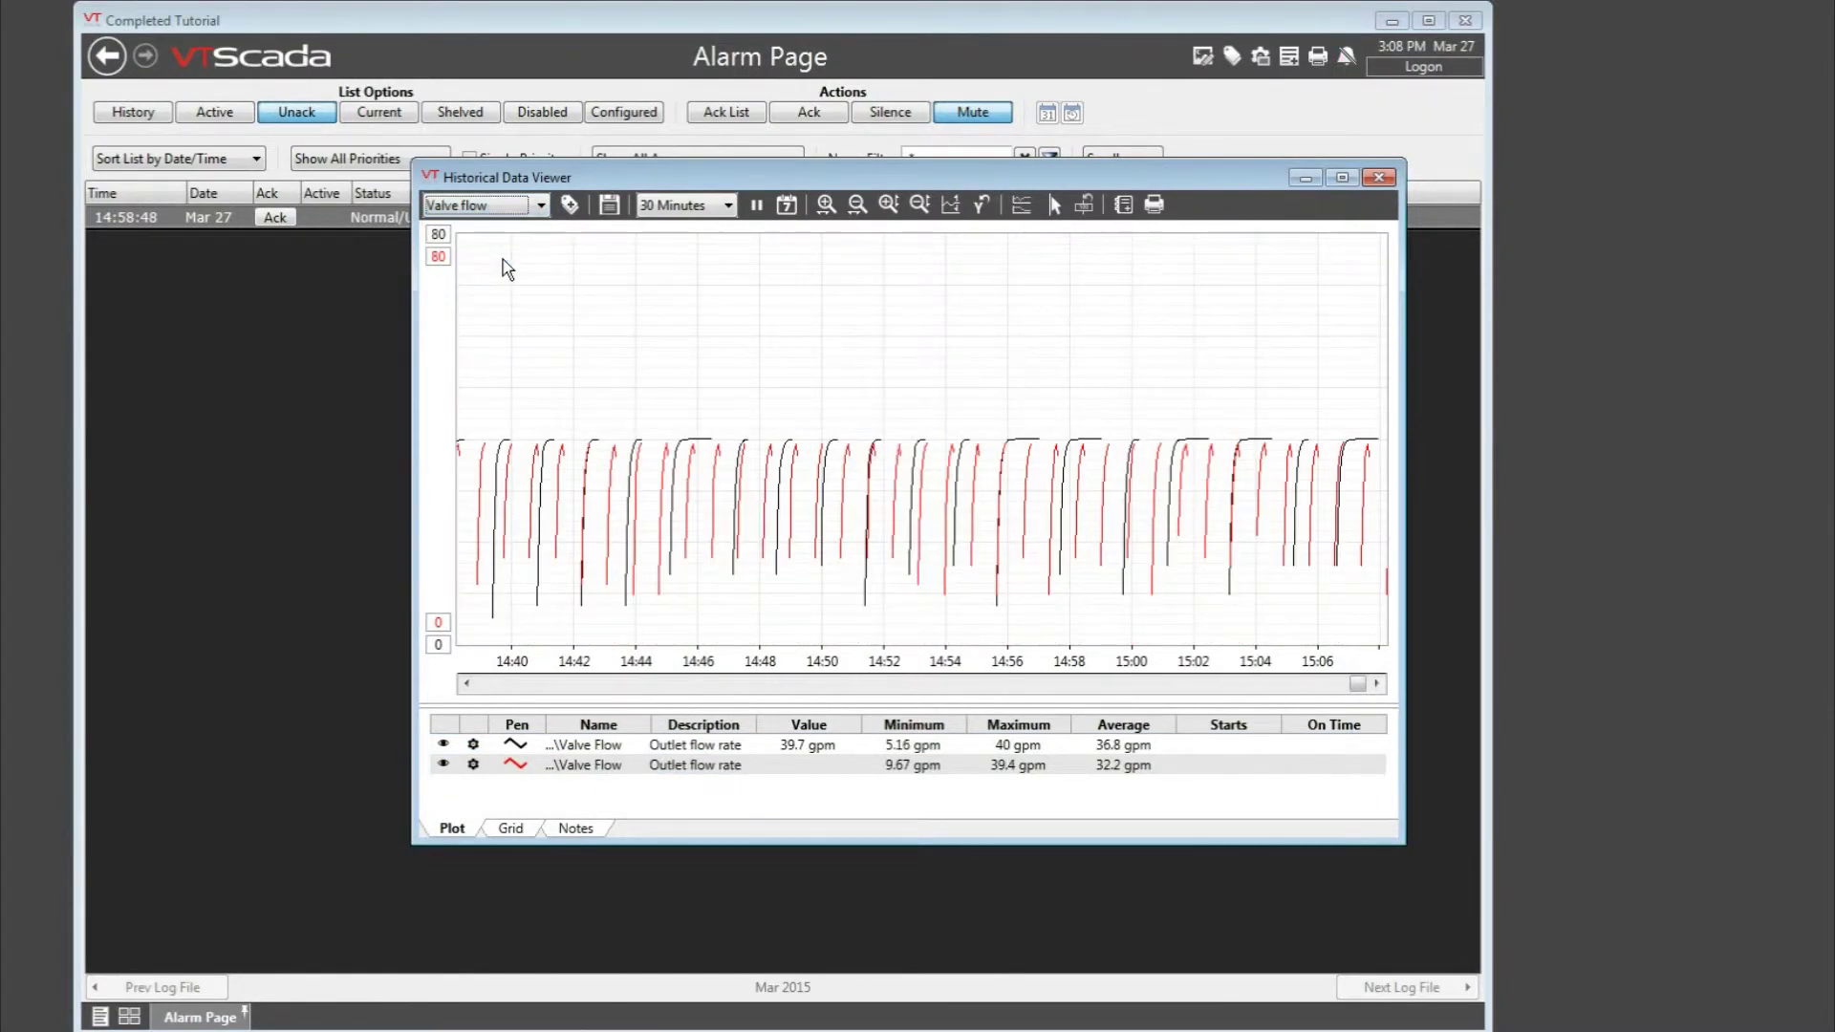
{"action": "left_click", "coordinate": [569, 205]}
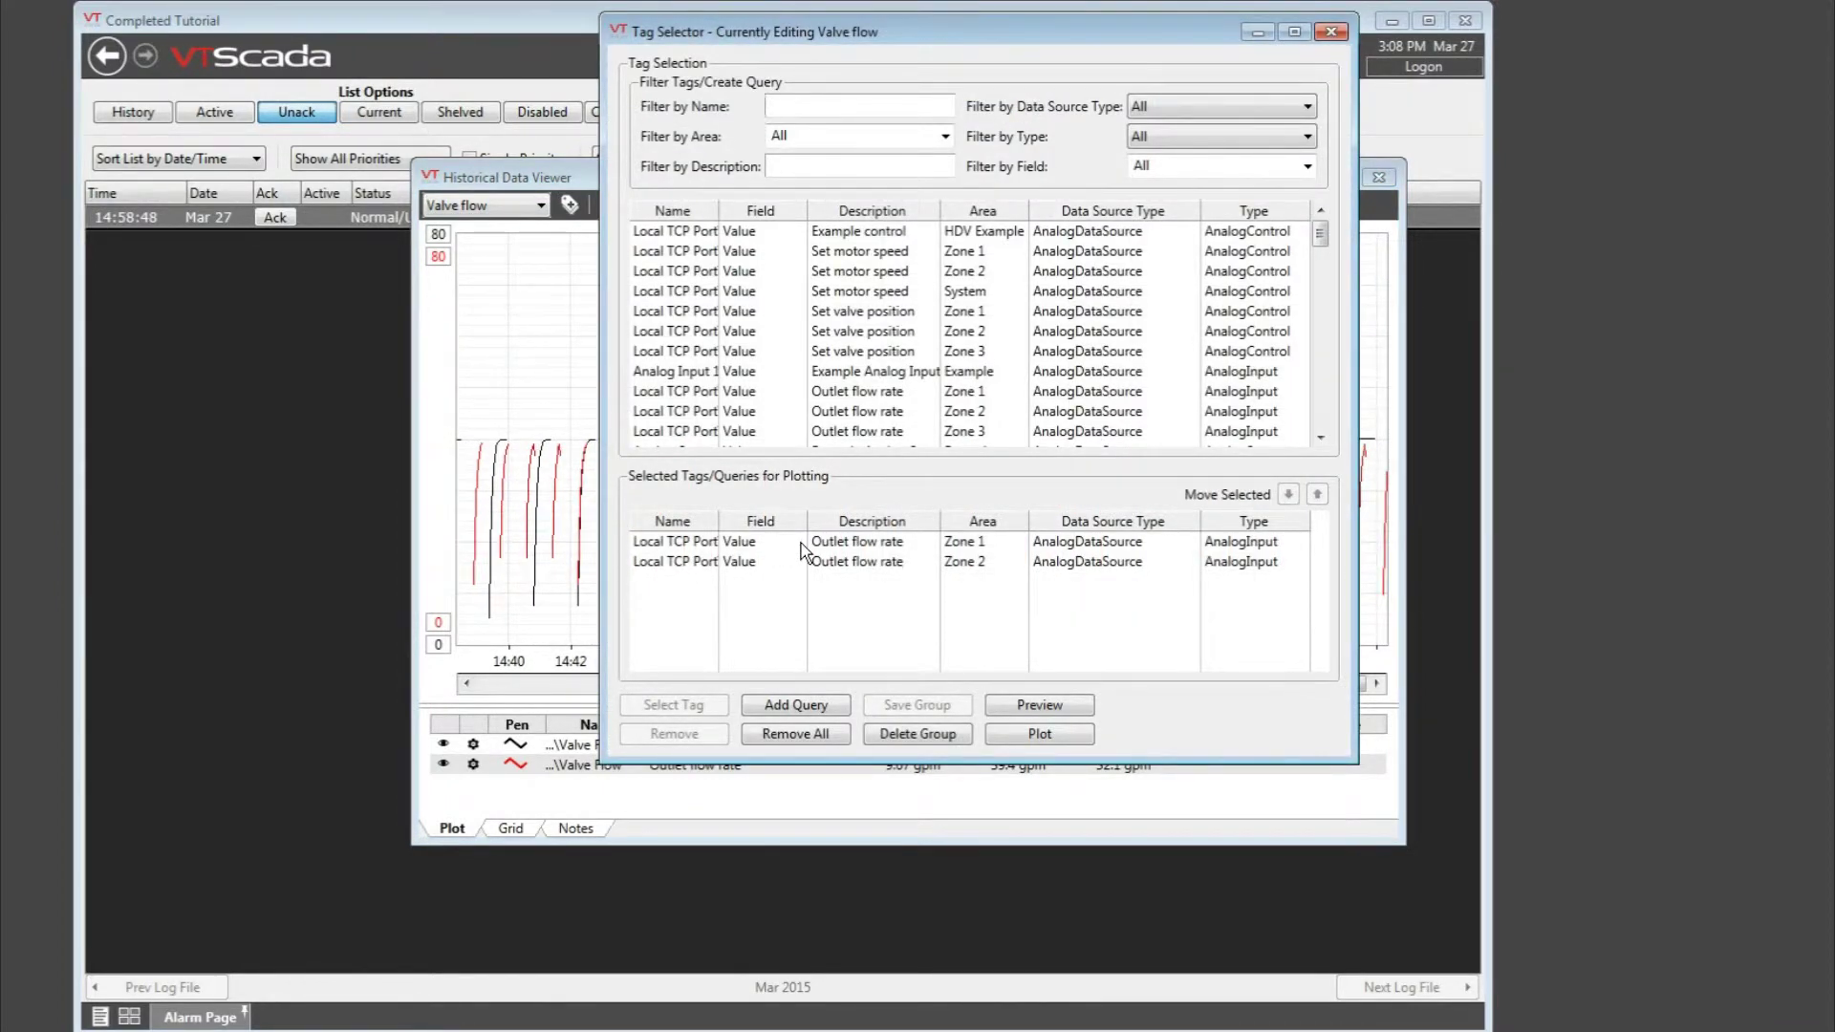
{"action": "left_click", "coordinate": [801, 736]}
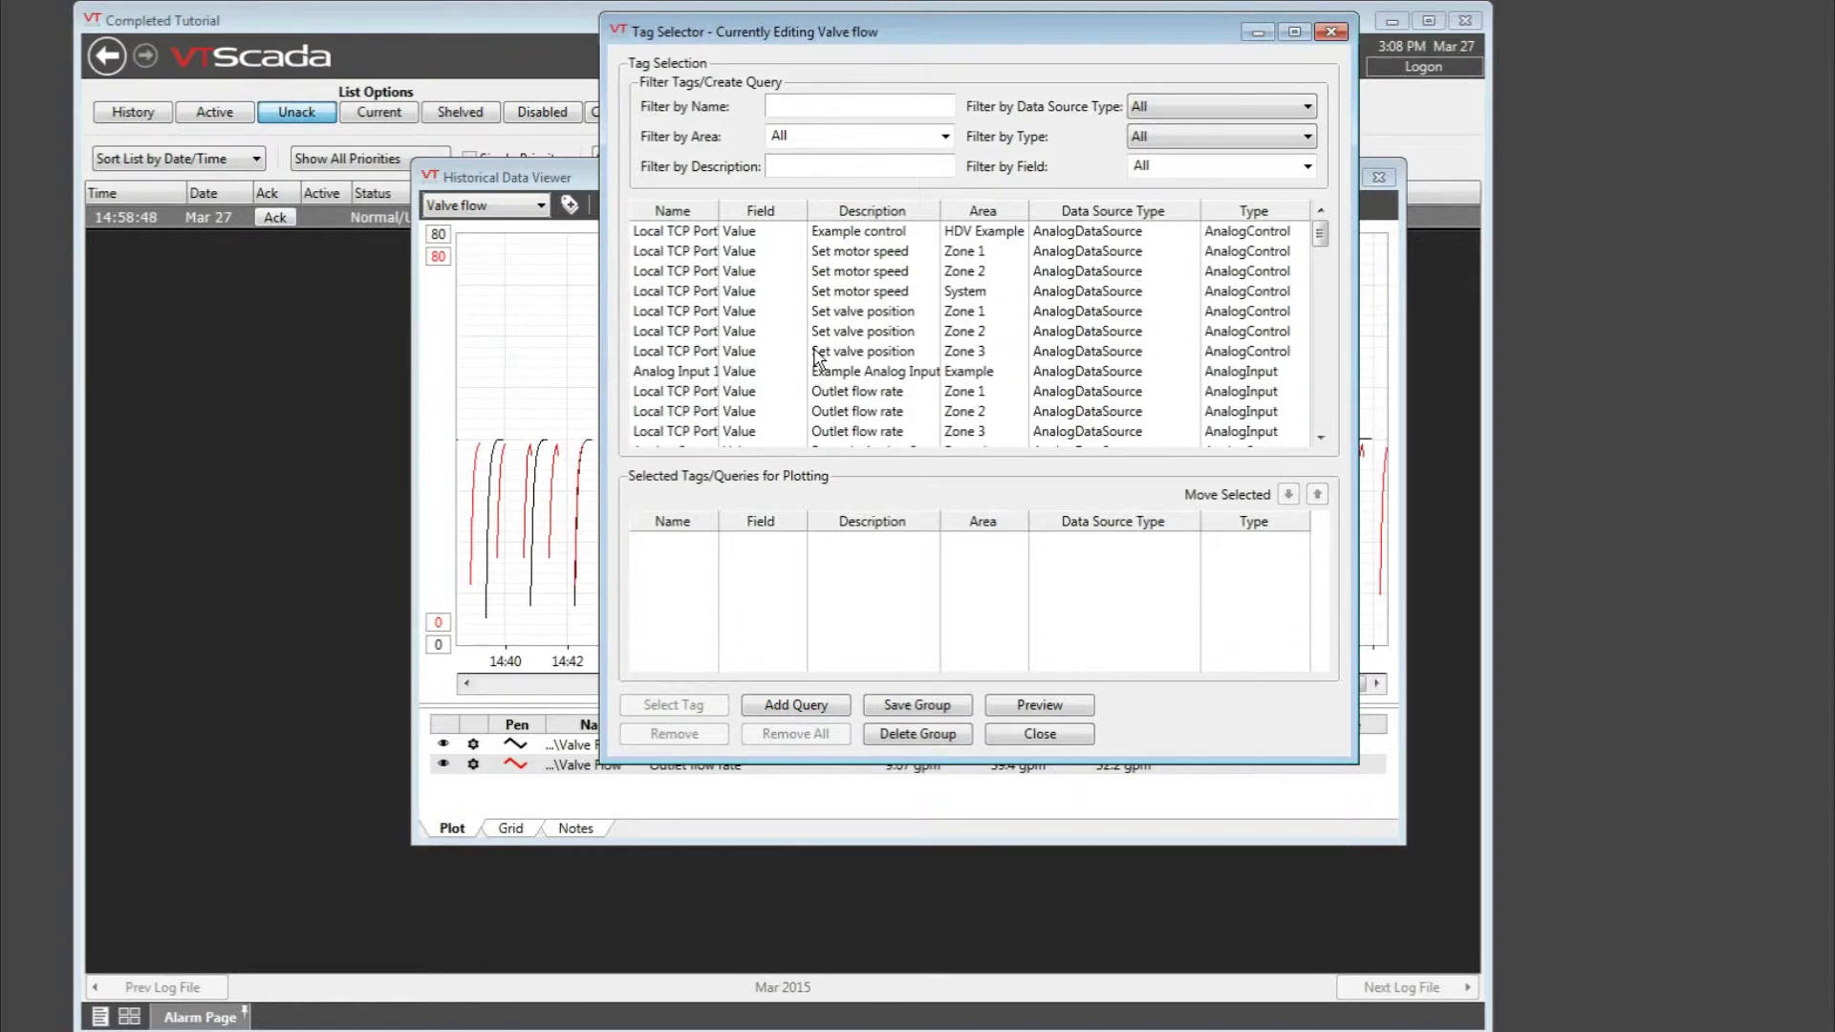
Step: Filter the tag selector list by the name *tank*
{"action": "left_click", "coordinate": [1170, 107]}
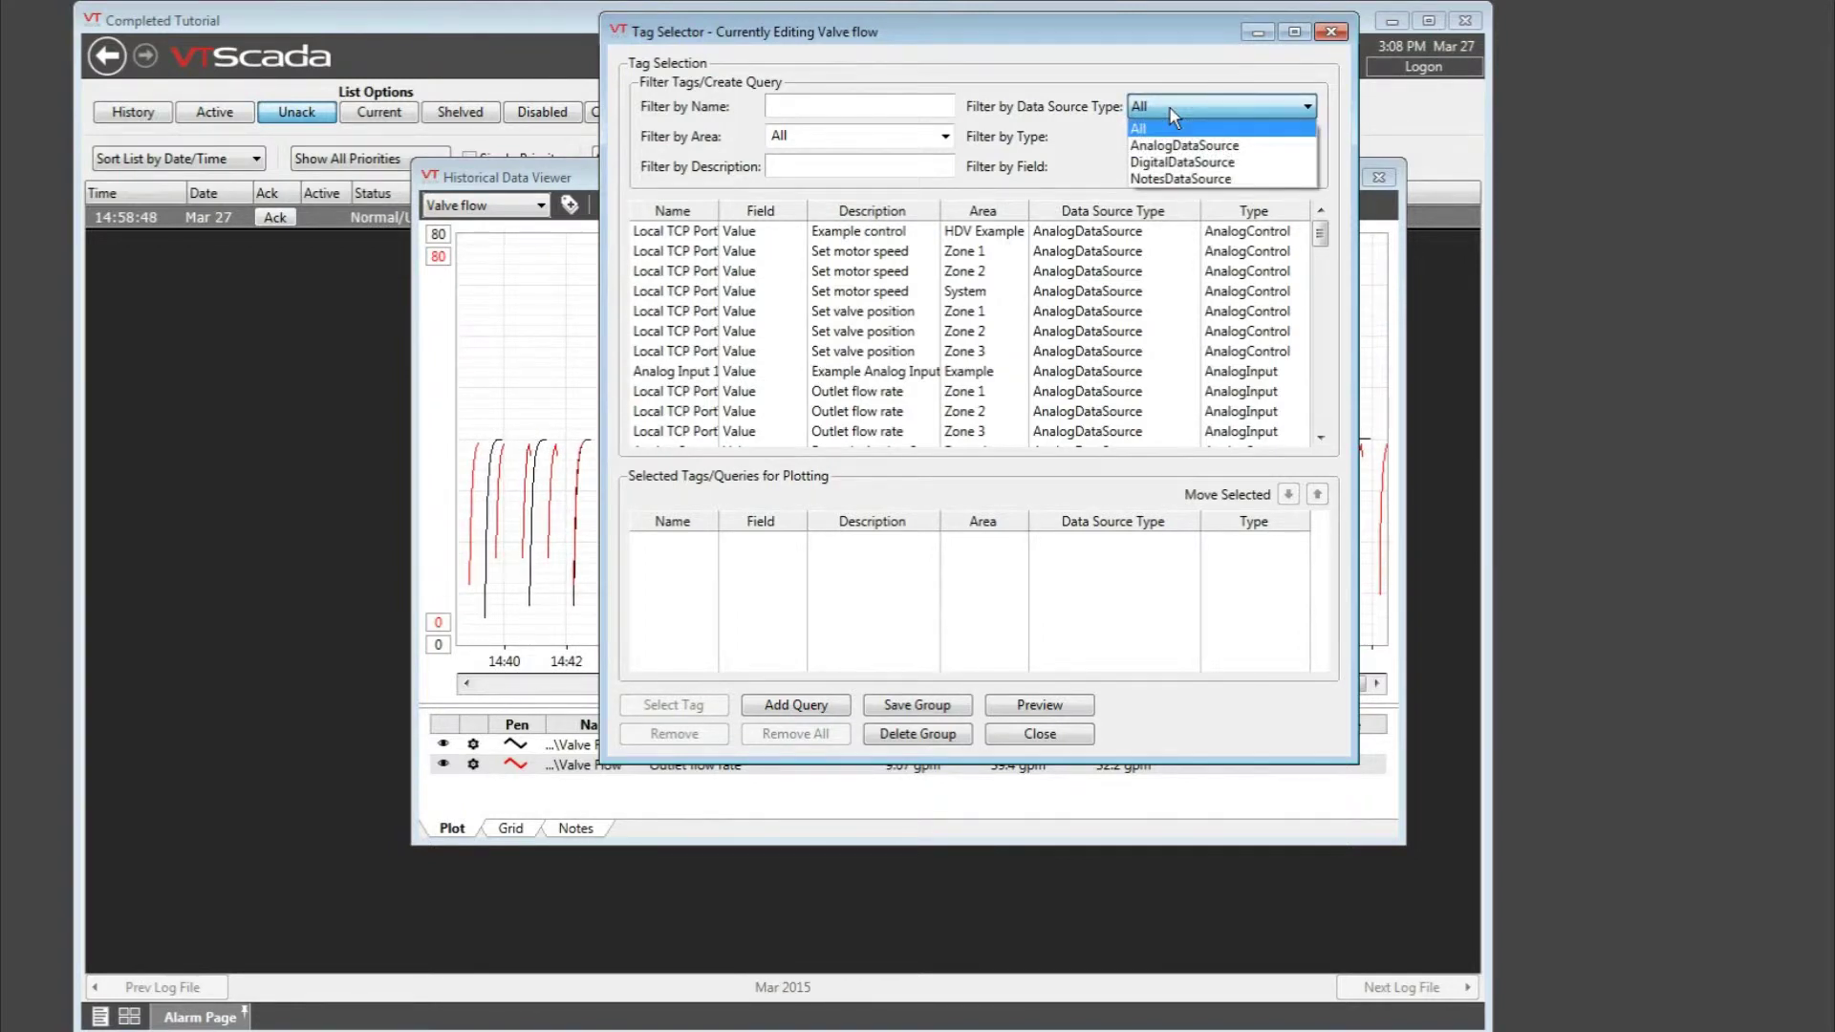
{"action": "left_click", "coordinate": [1040, 94]}
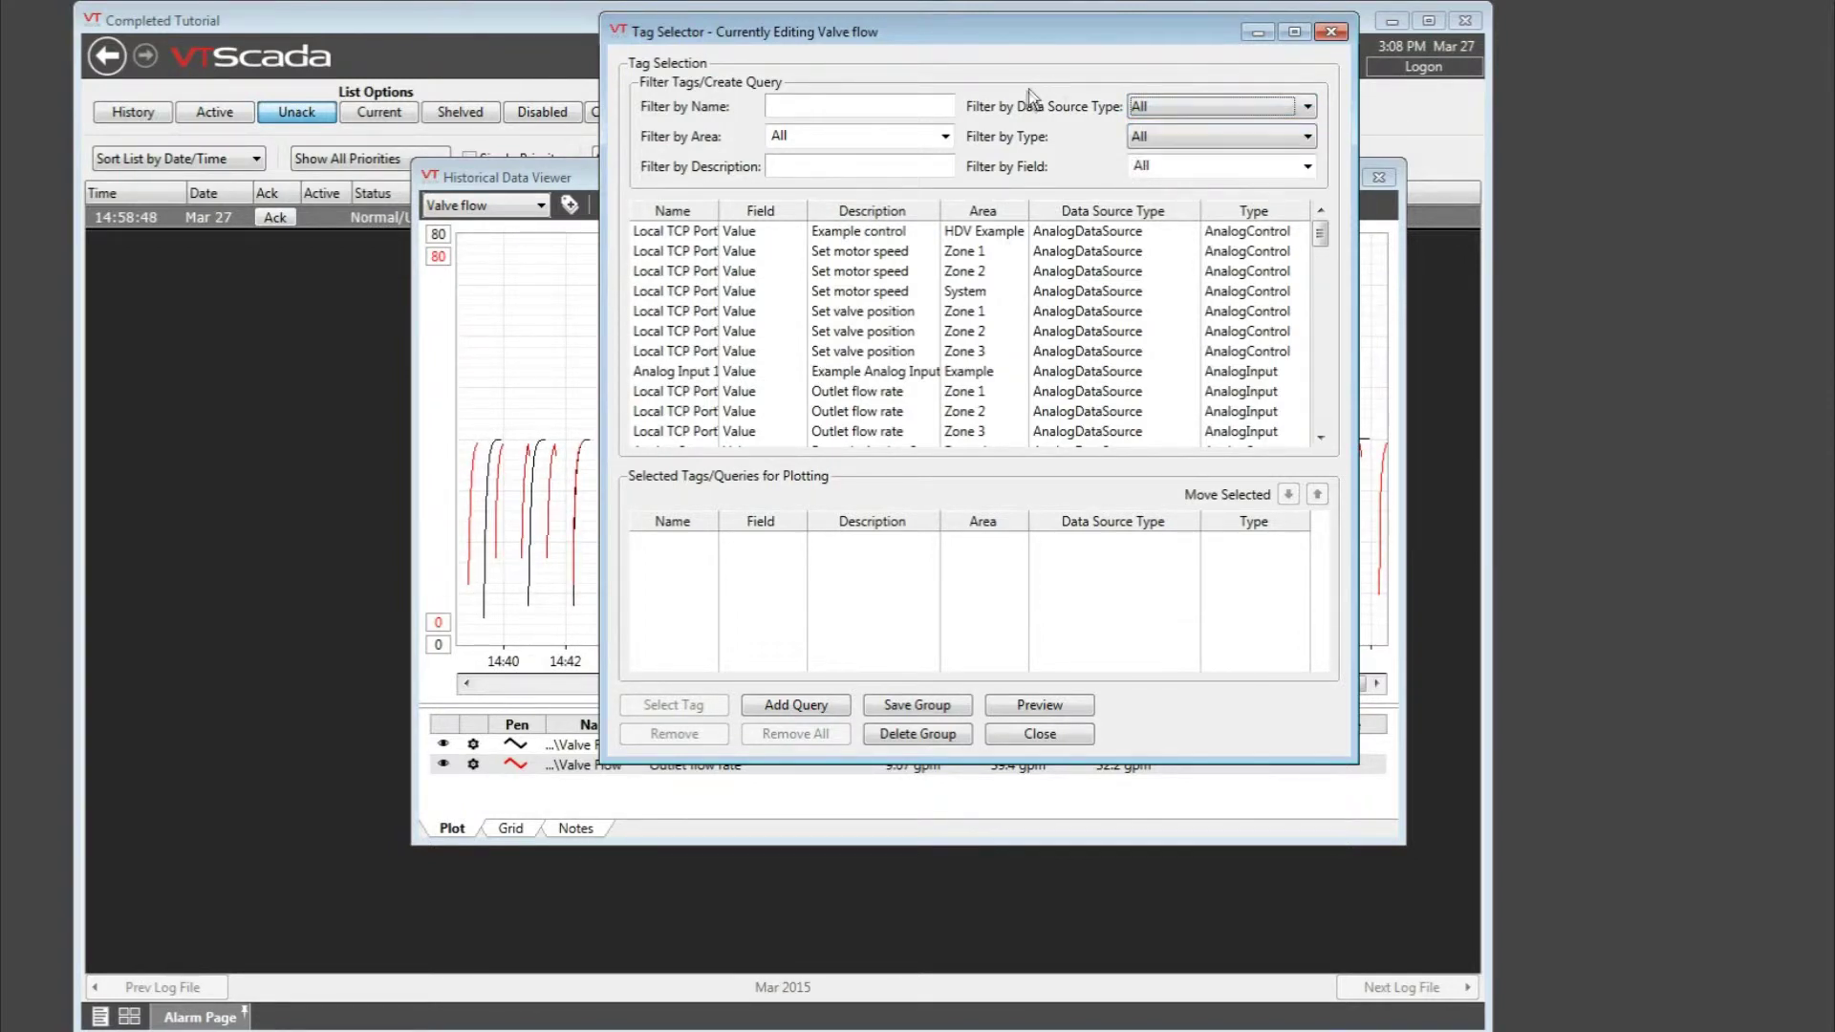
{"action": "left_click", "coordinate": [891, 108]}
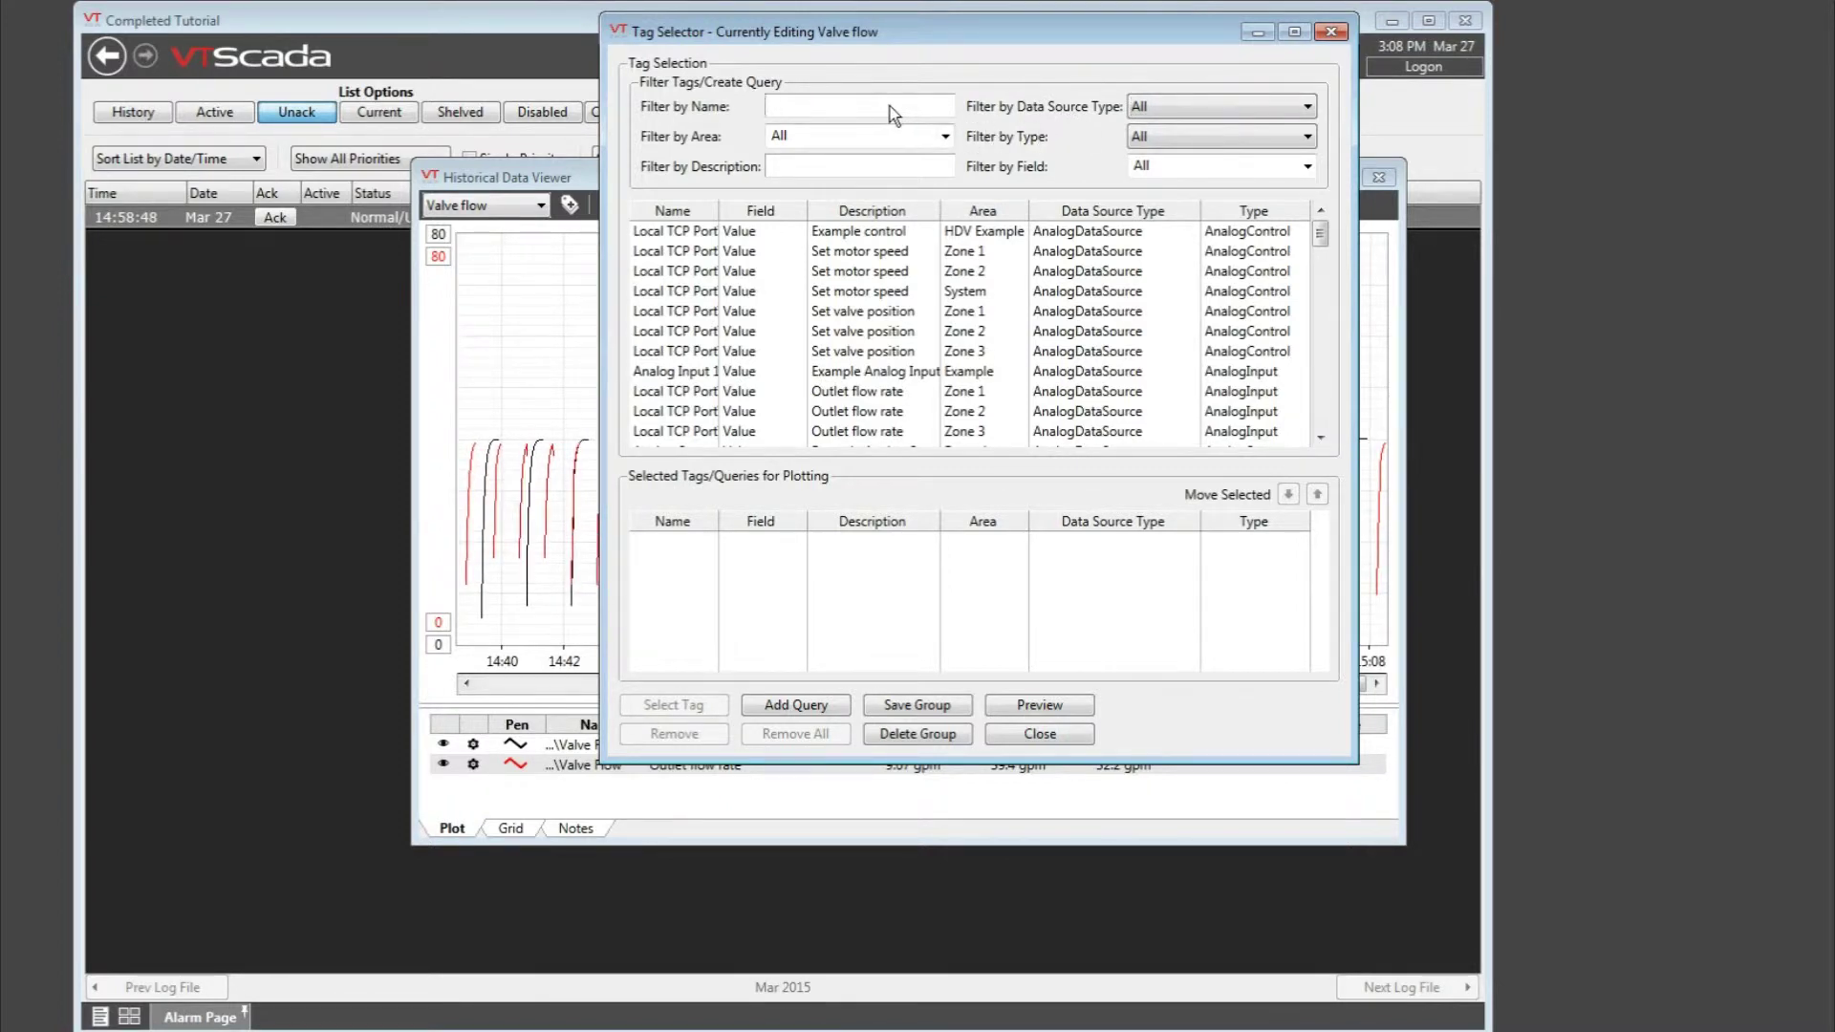
{"action": "type", "text": "*tan"}
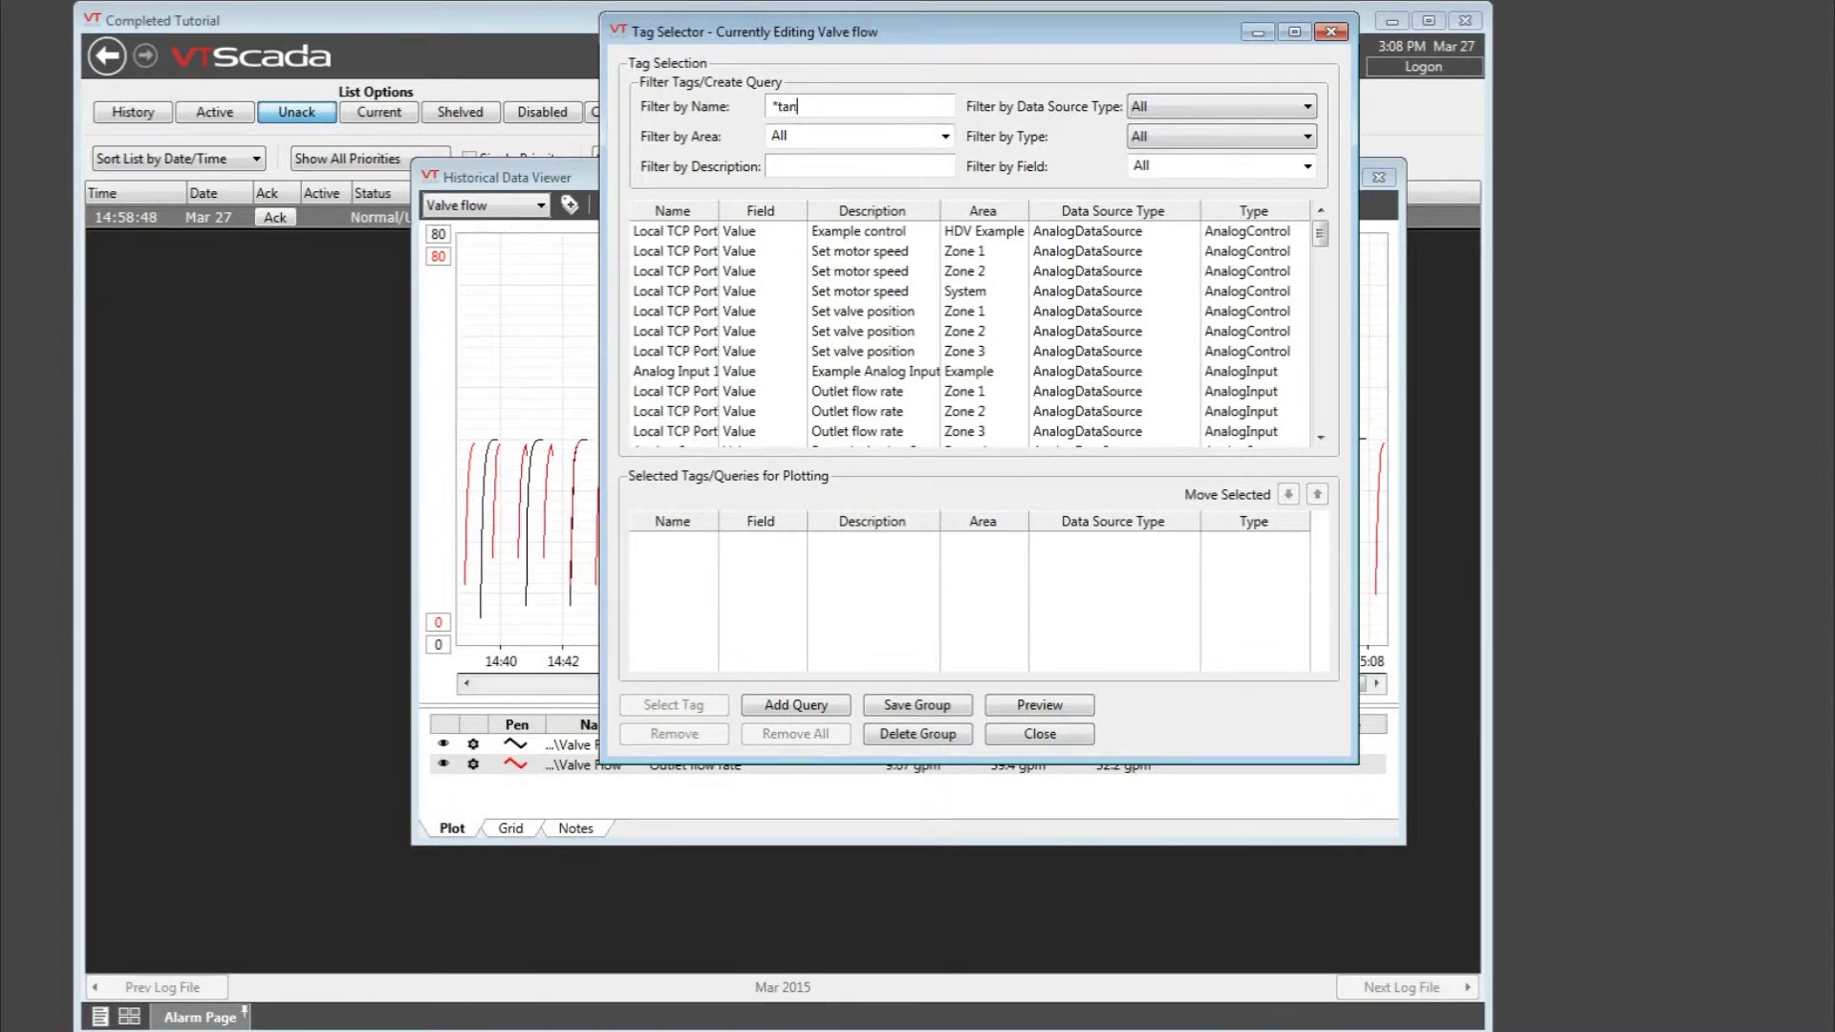
{"action": "type", "text": "k*"}
{"action": "key", "text": "Return"}
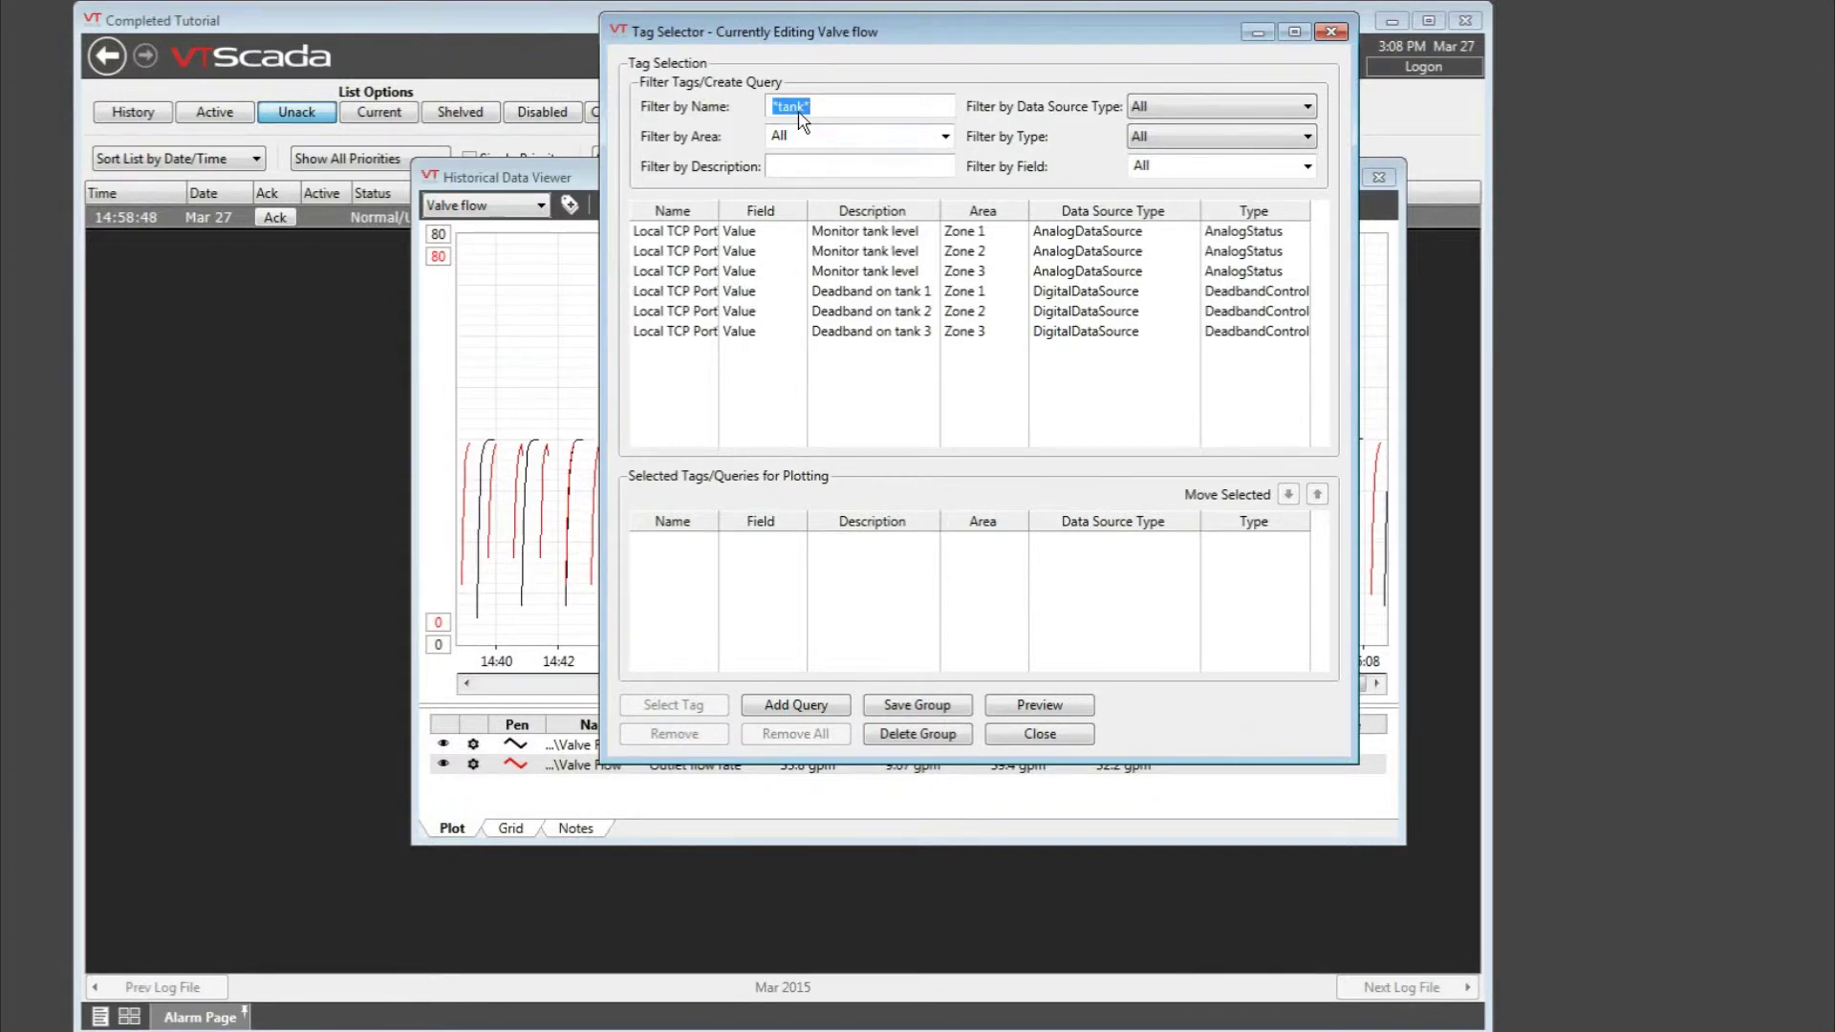
Step: Limit results to AnalogDataSource and add the *tank* filter as a group query
{"action": "left_click", "coordinate": [1228, 108]}
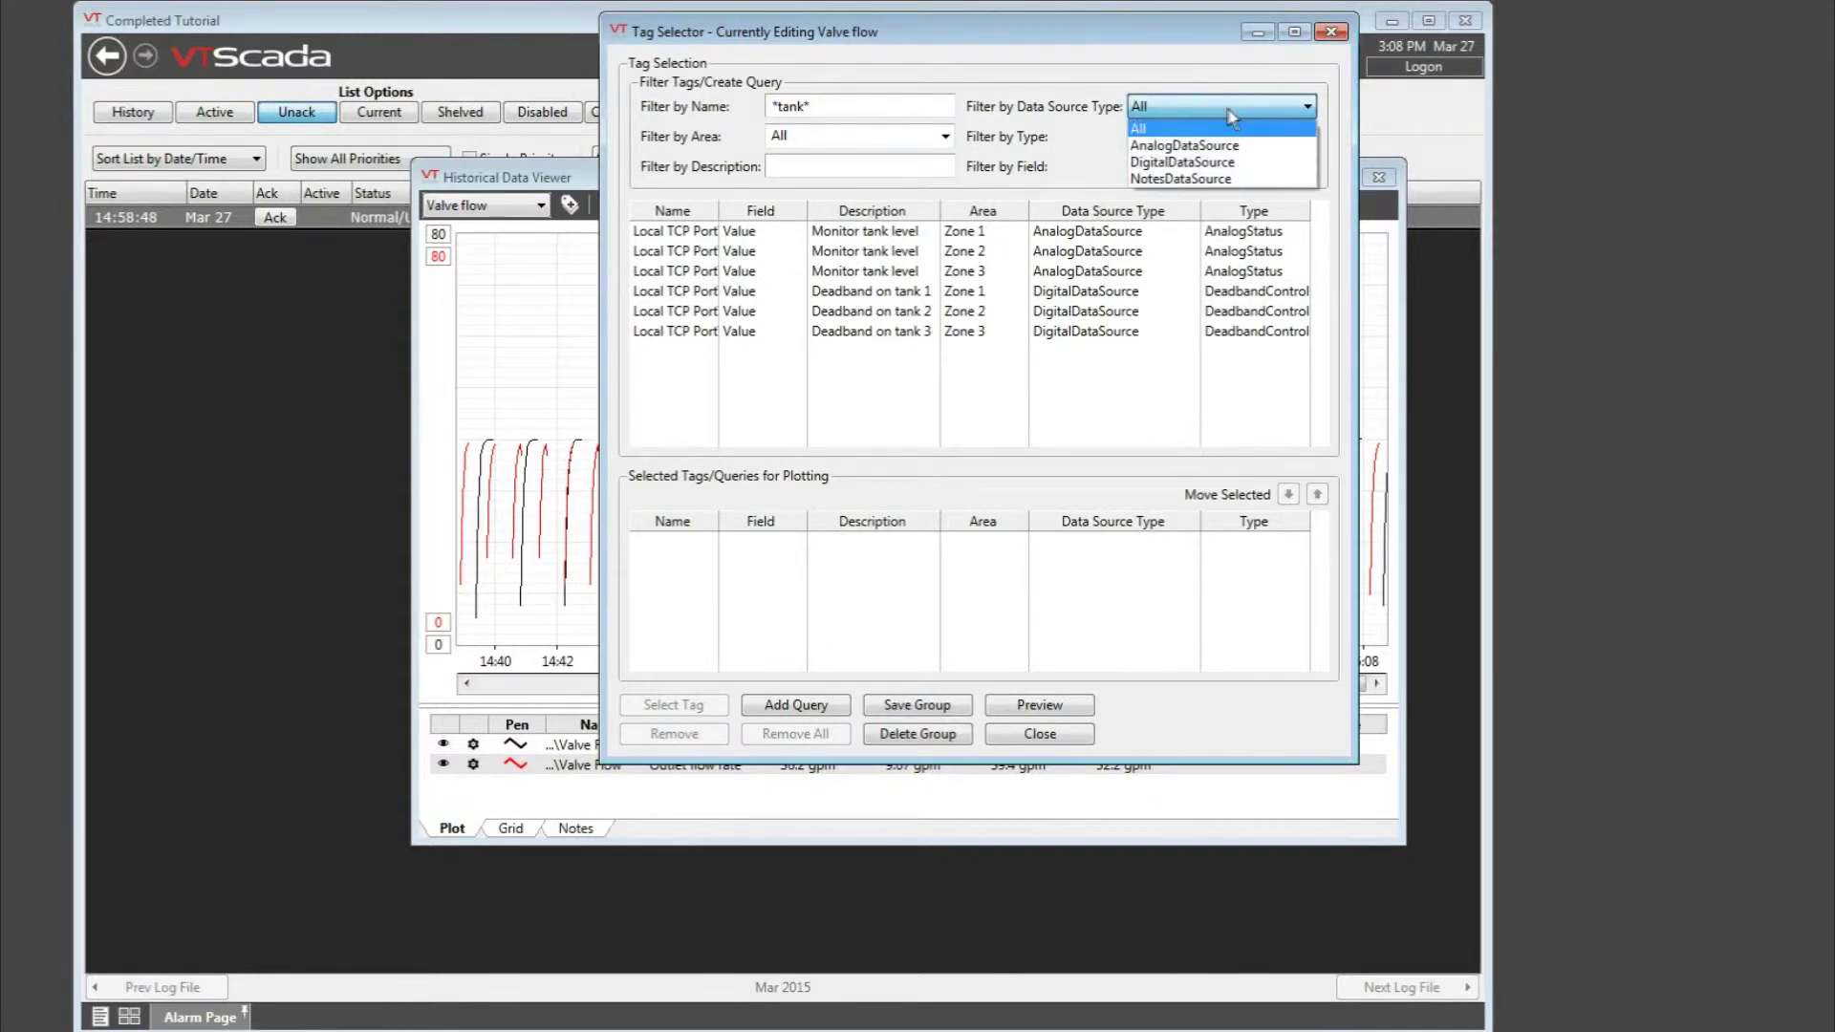
{"action": "left_click", "coordinate": [1183, 146]}
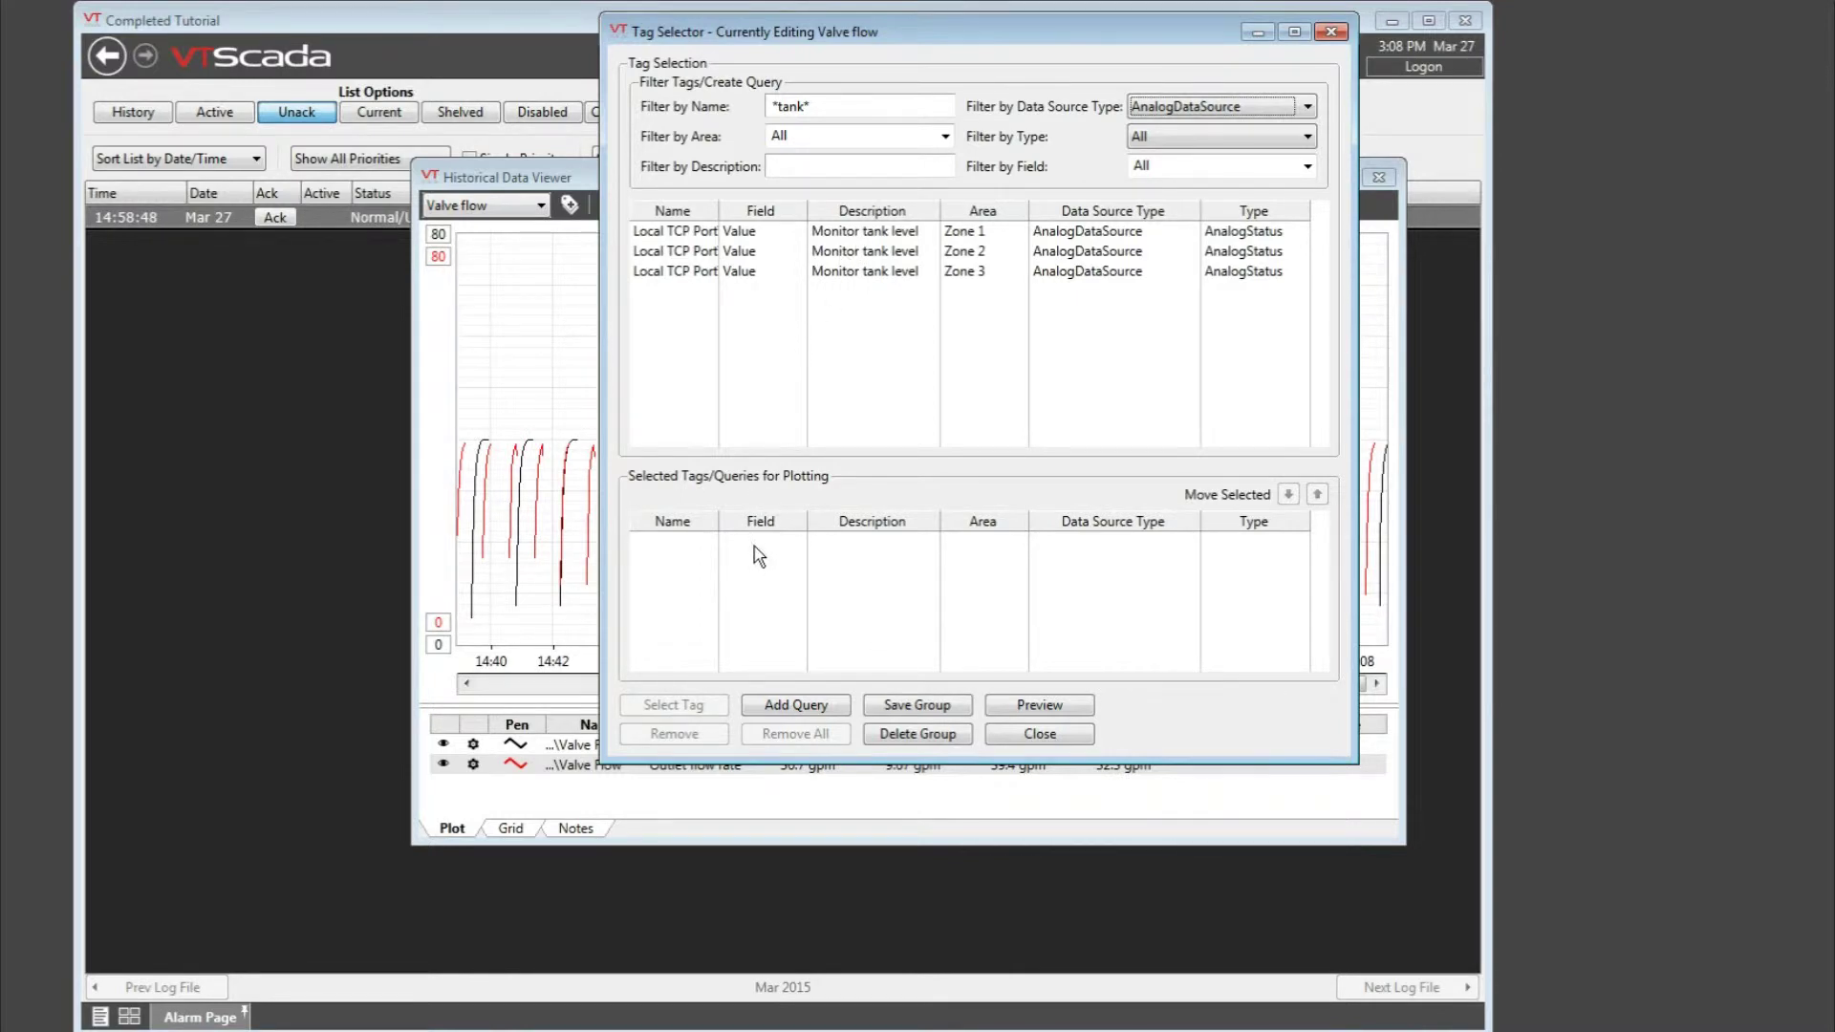
{"action": "left_click", "coordinate": [822, 707]}
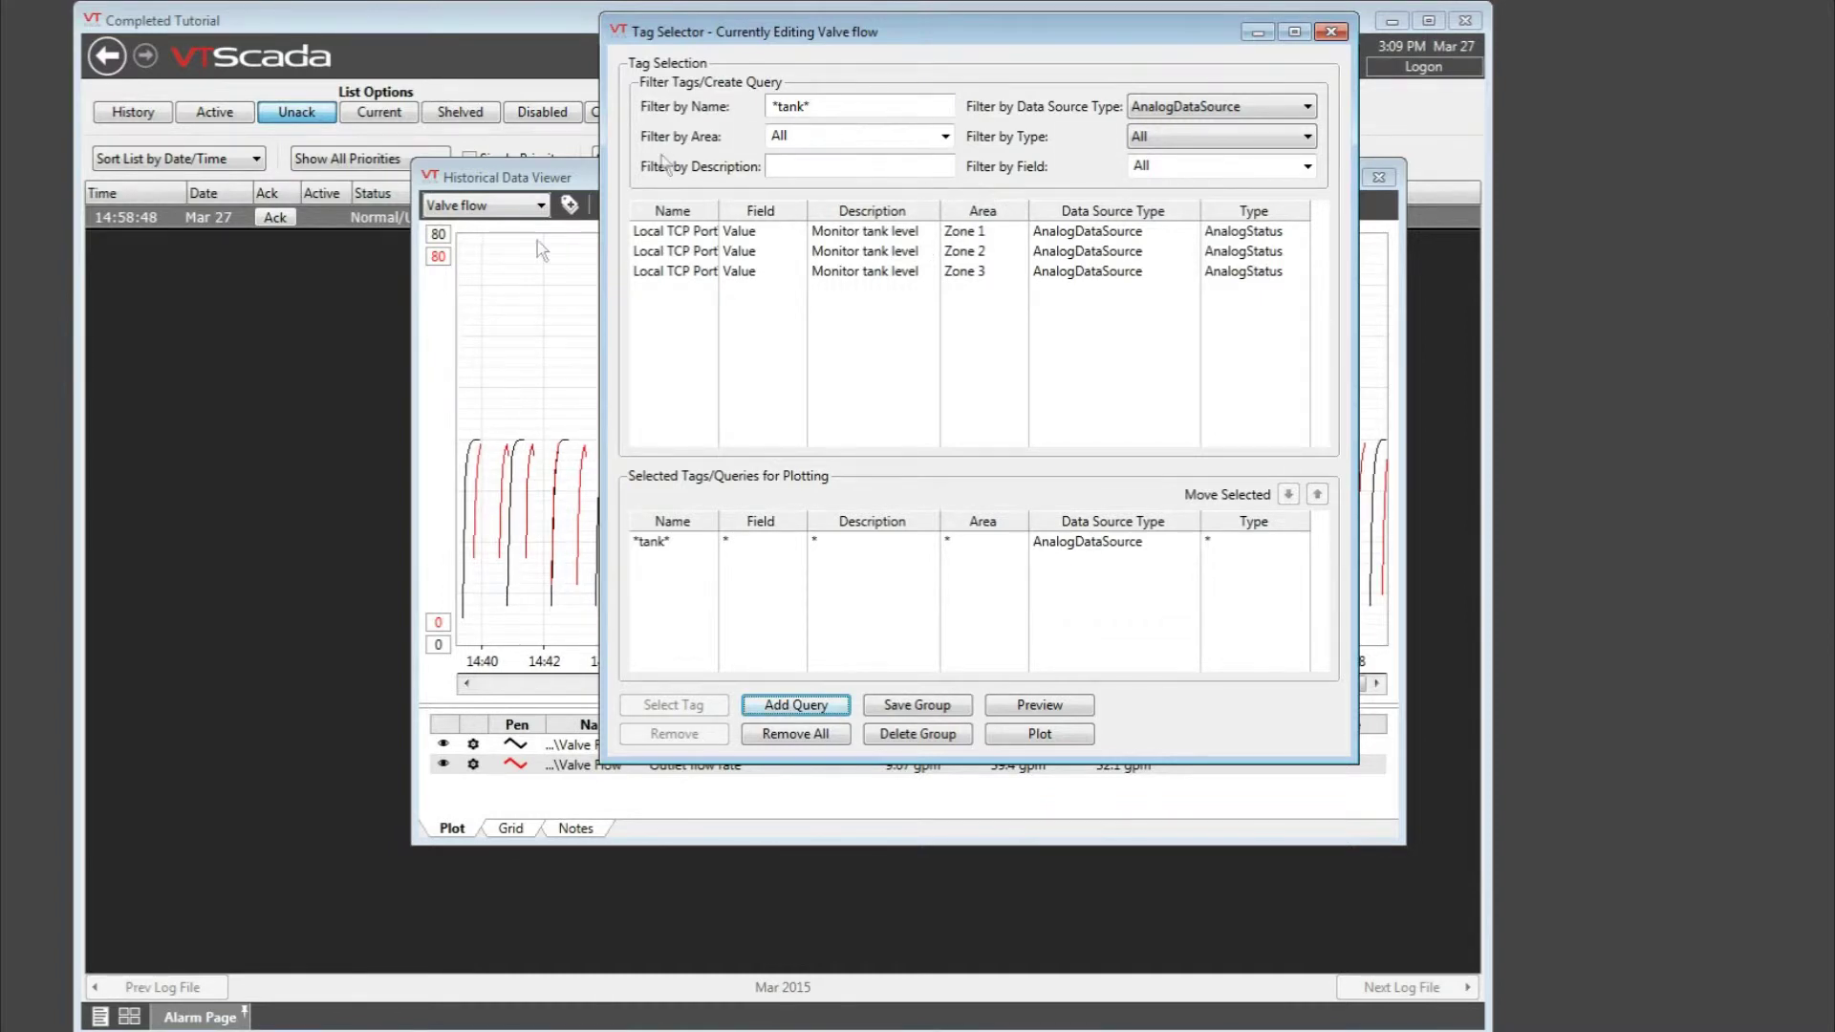
{"action": "left_click", "coordinate": [922, 712]}
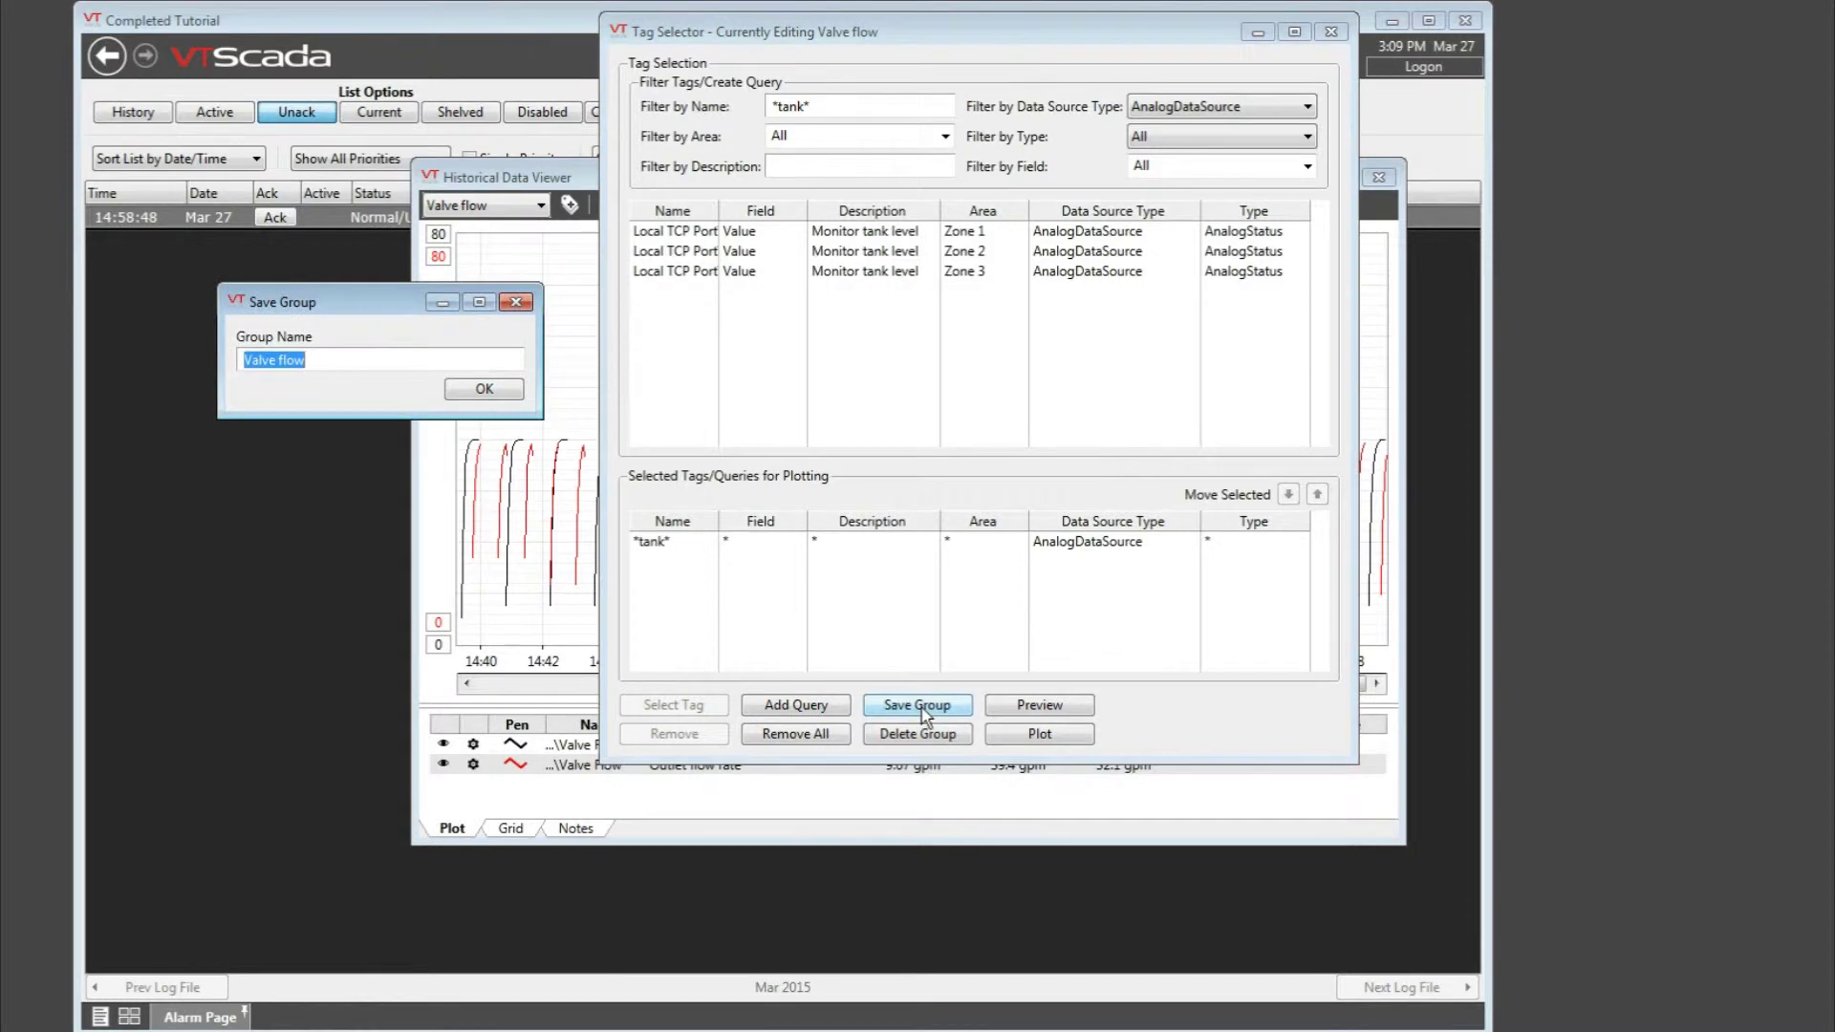
Step: Save the group as 'Tank Levels' and plot its three tank level pens
{"action": "type", "text": "Tank Levels"}
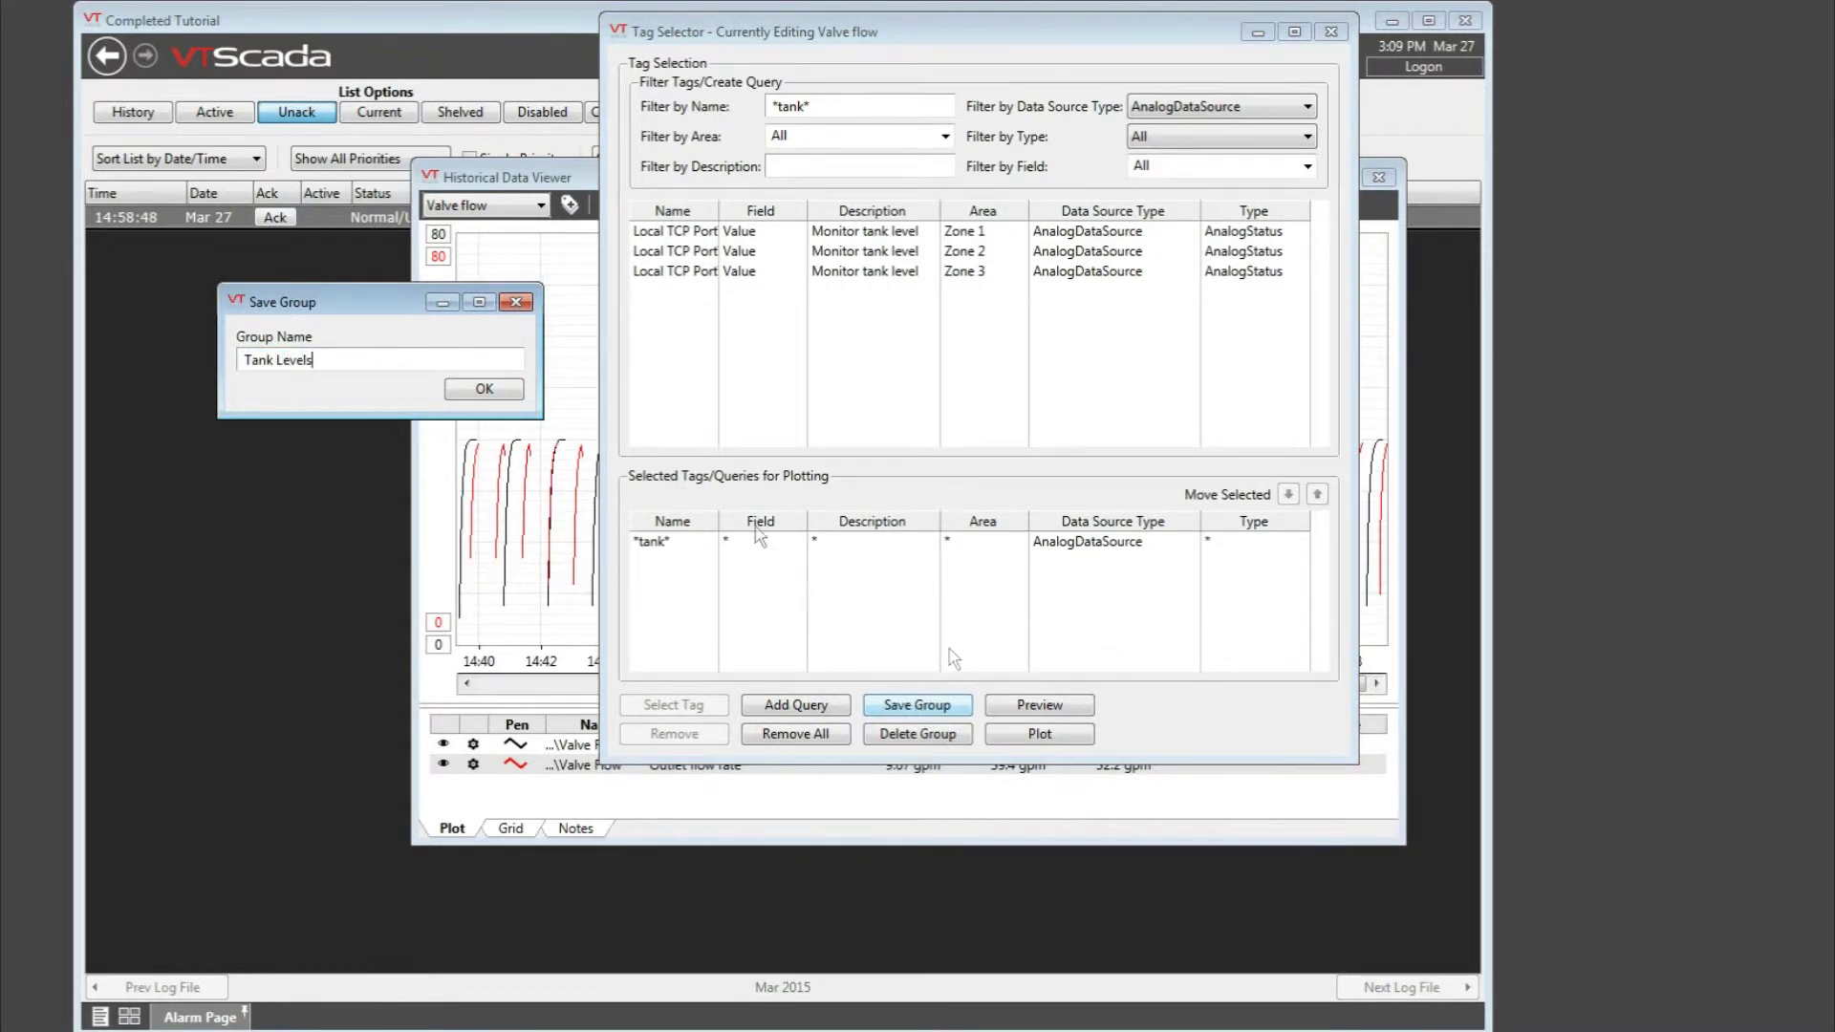
{"action": "left_click", "coordinate": [485, 389]}
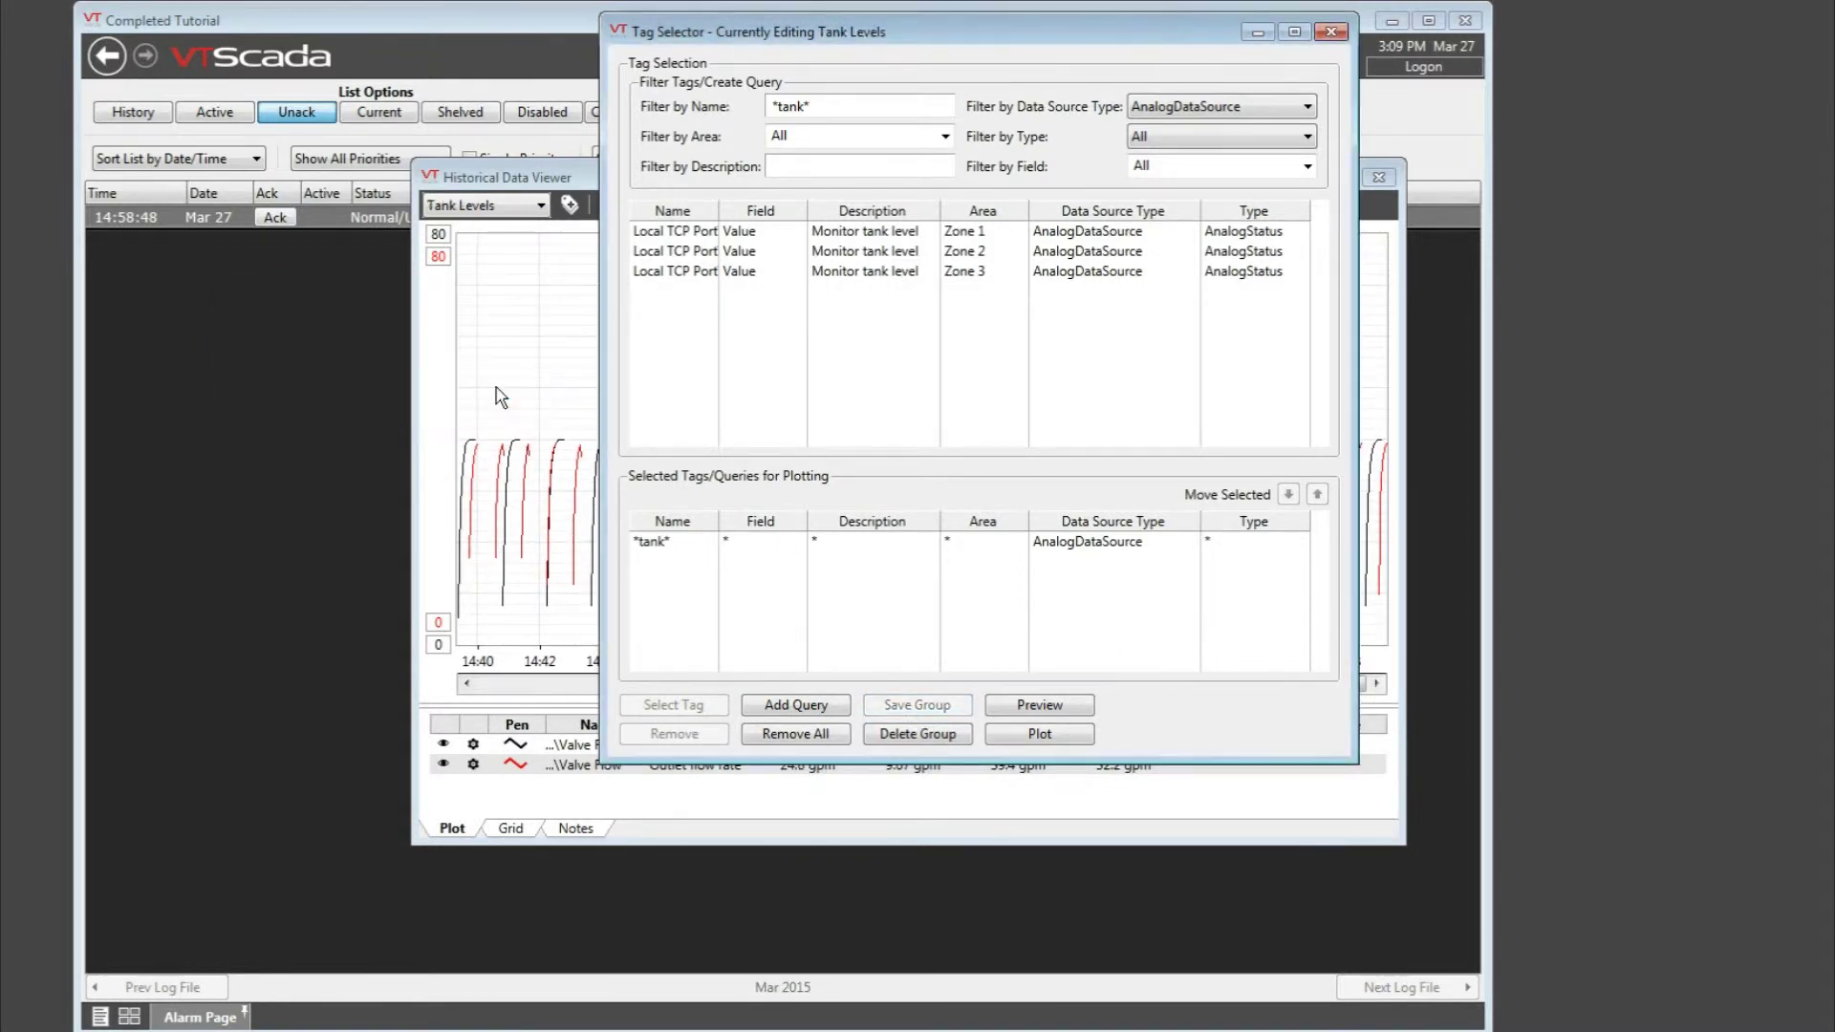
{"action": "left_click", "coordinate": [1040, 734]}
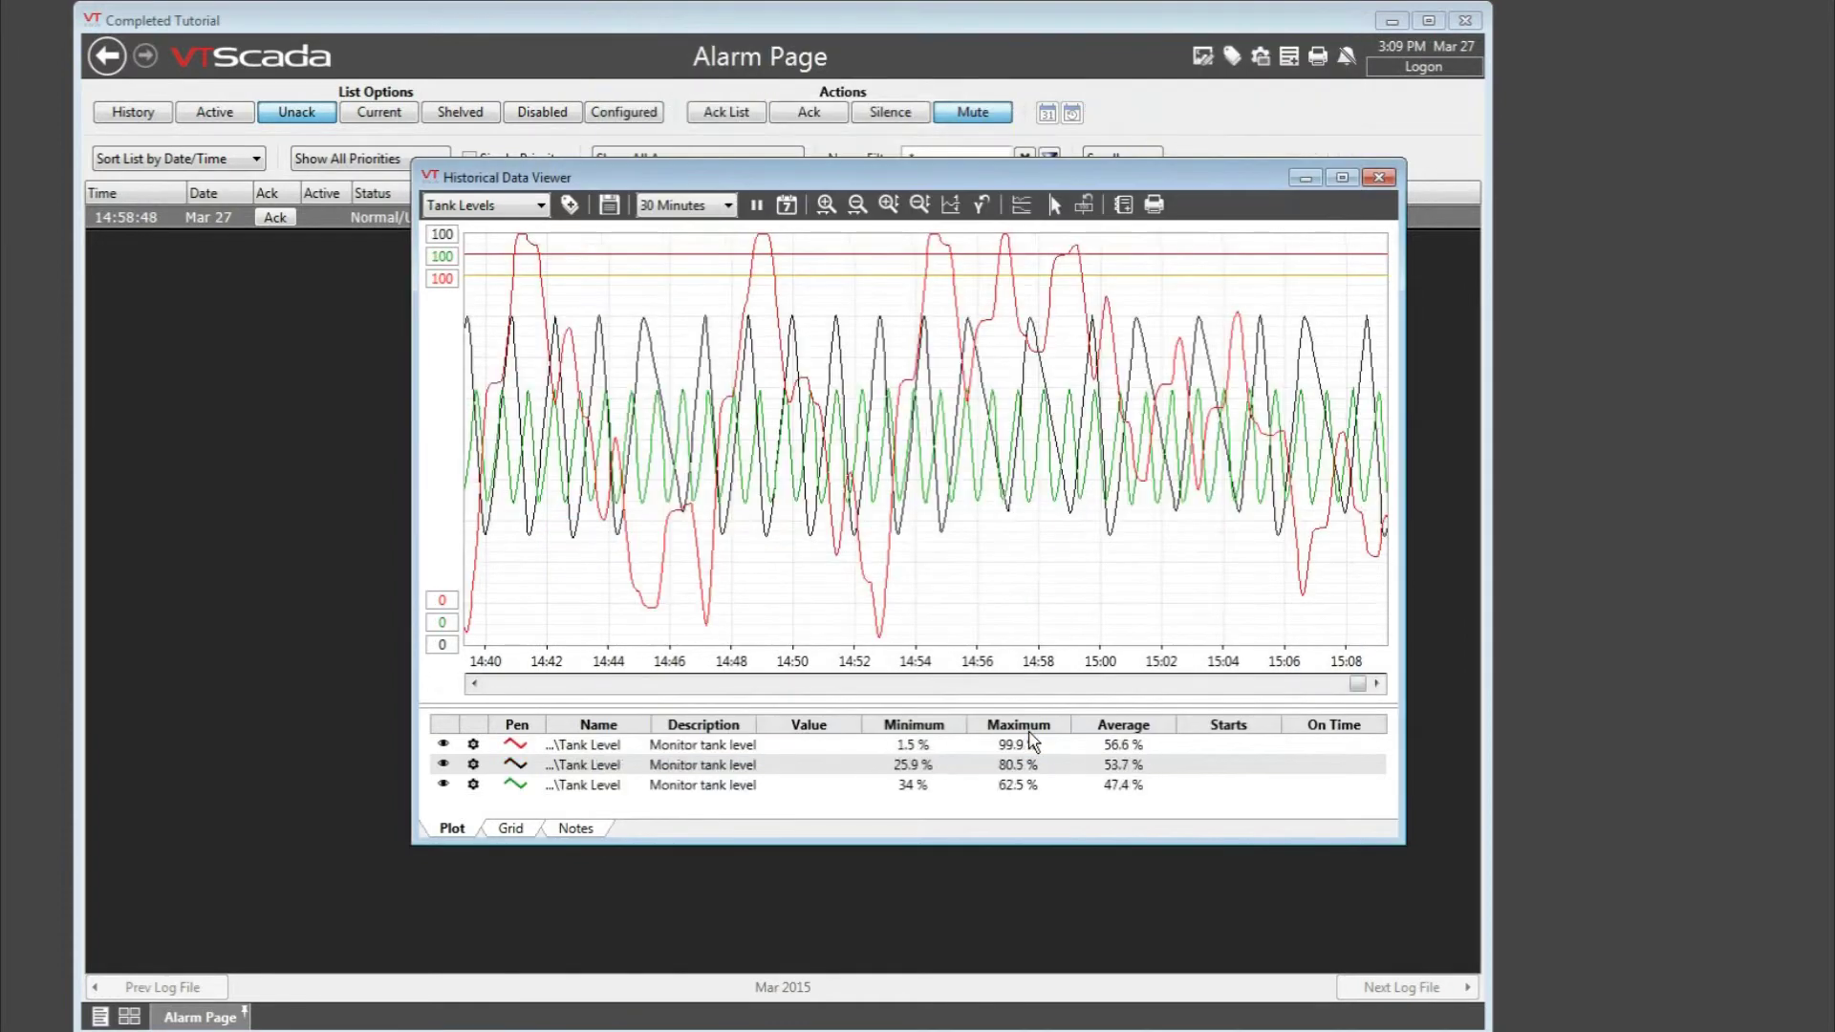
{"action": "left_click", "coordinate": [541, 204]}
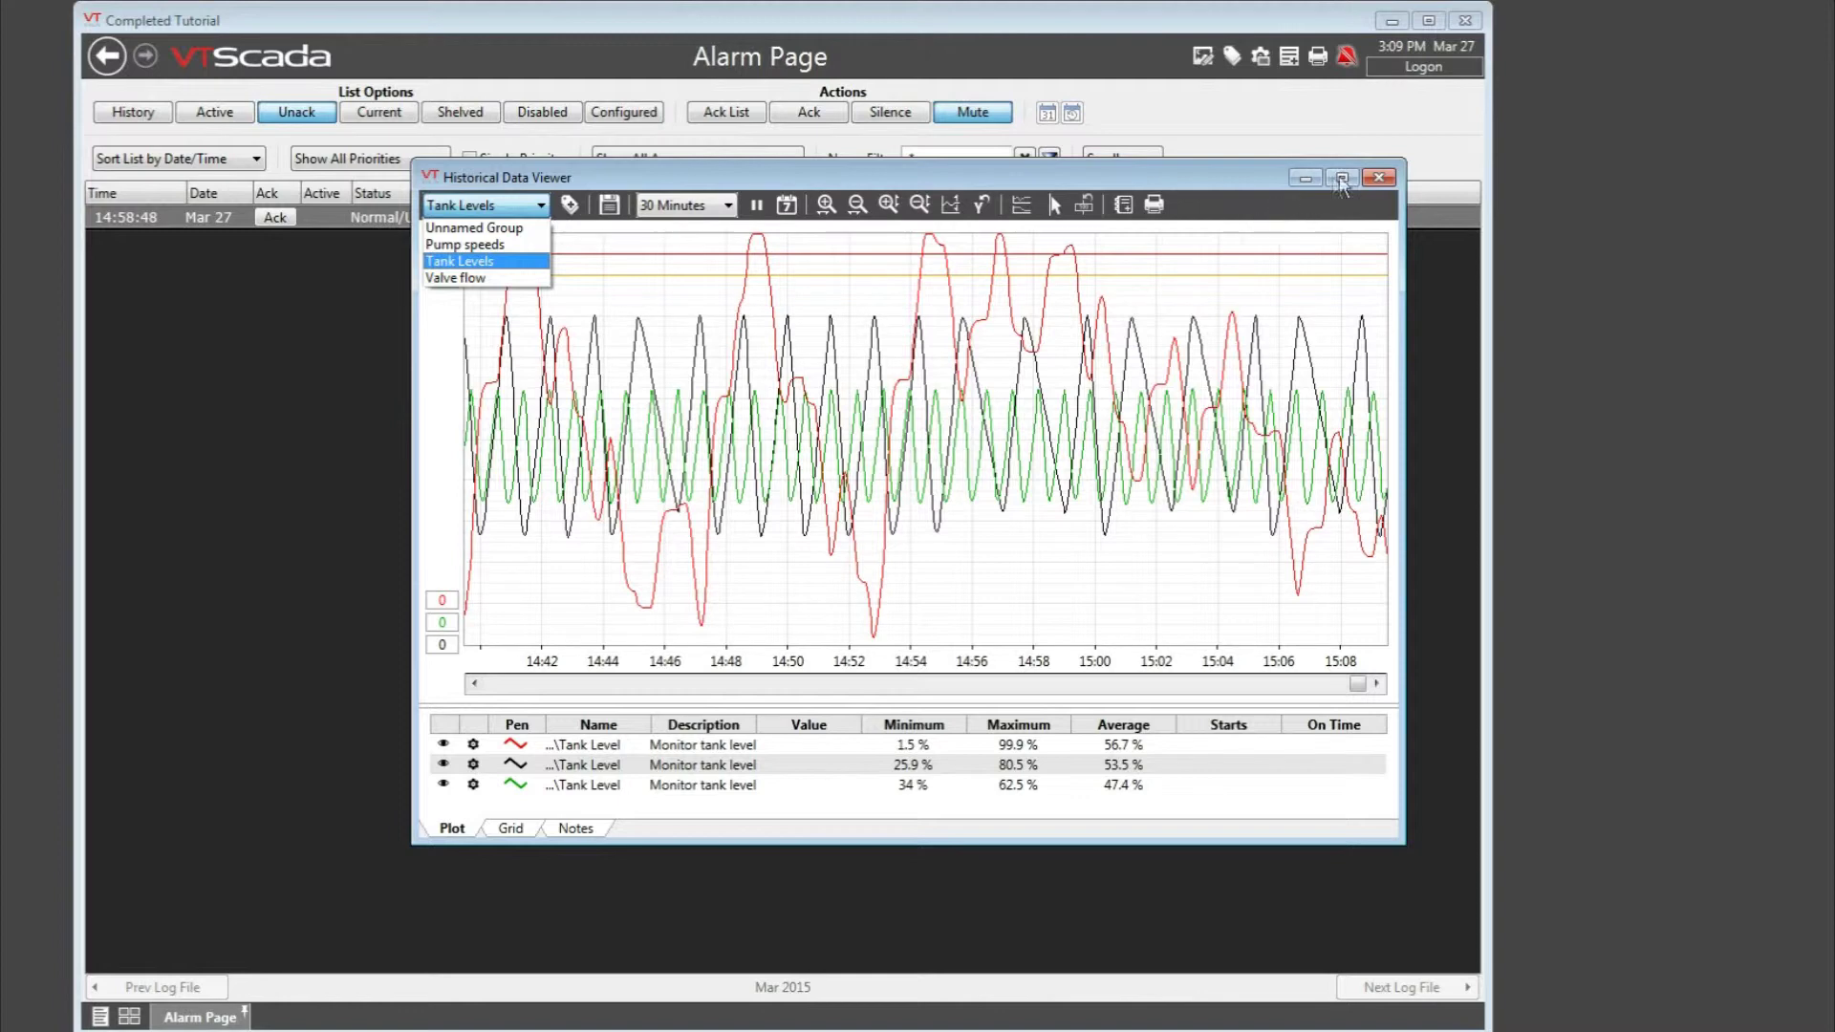
{"action": "left_click", "coordinate": [478, 261]}
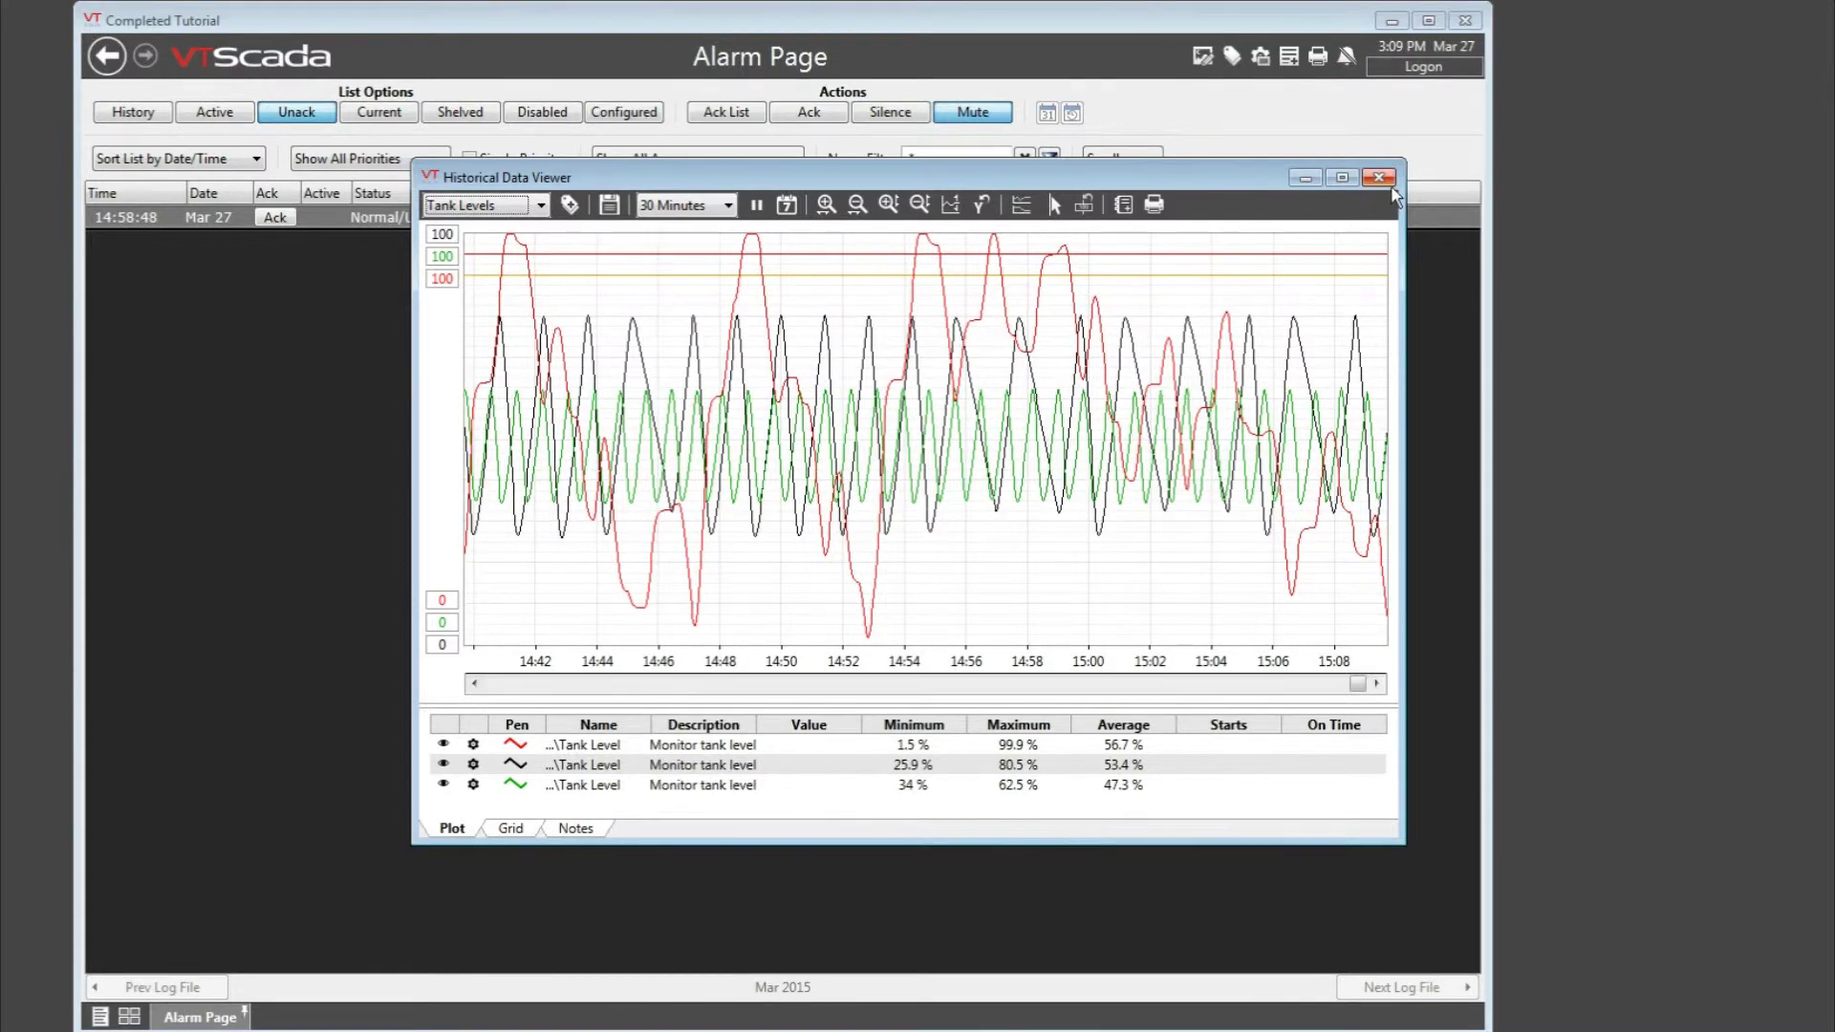
{"action": "left_click", "coordinate": [475, 745]}
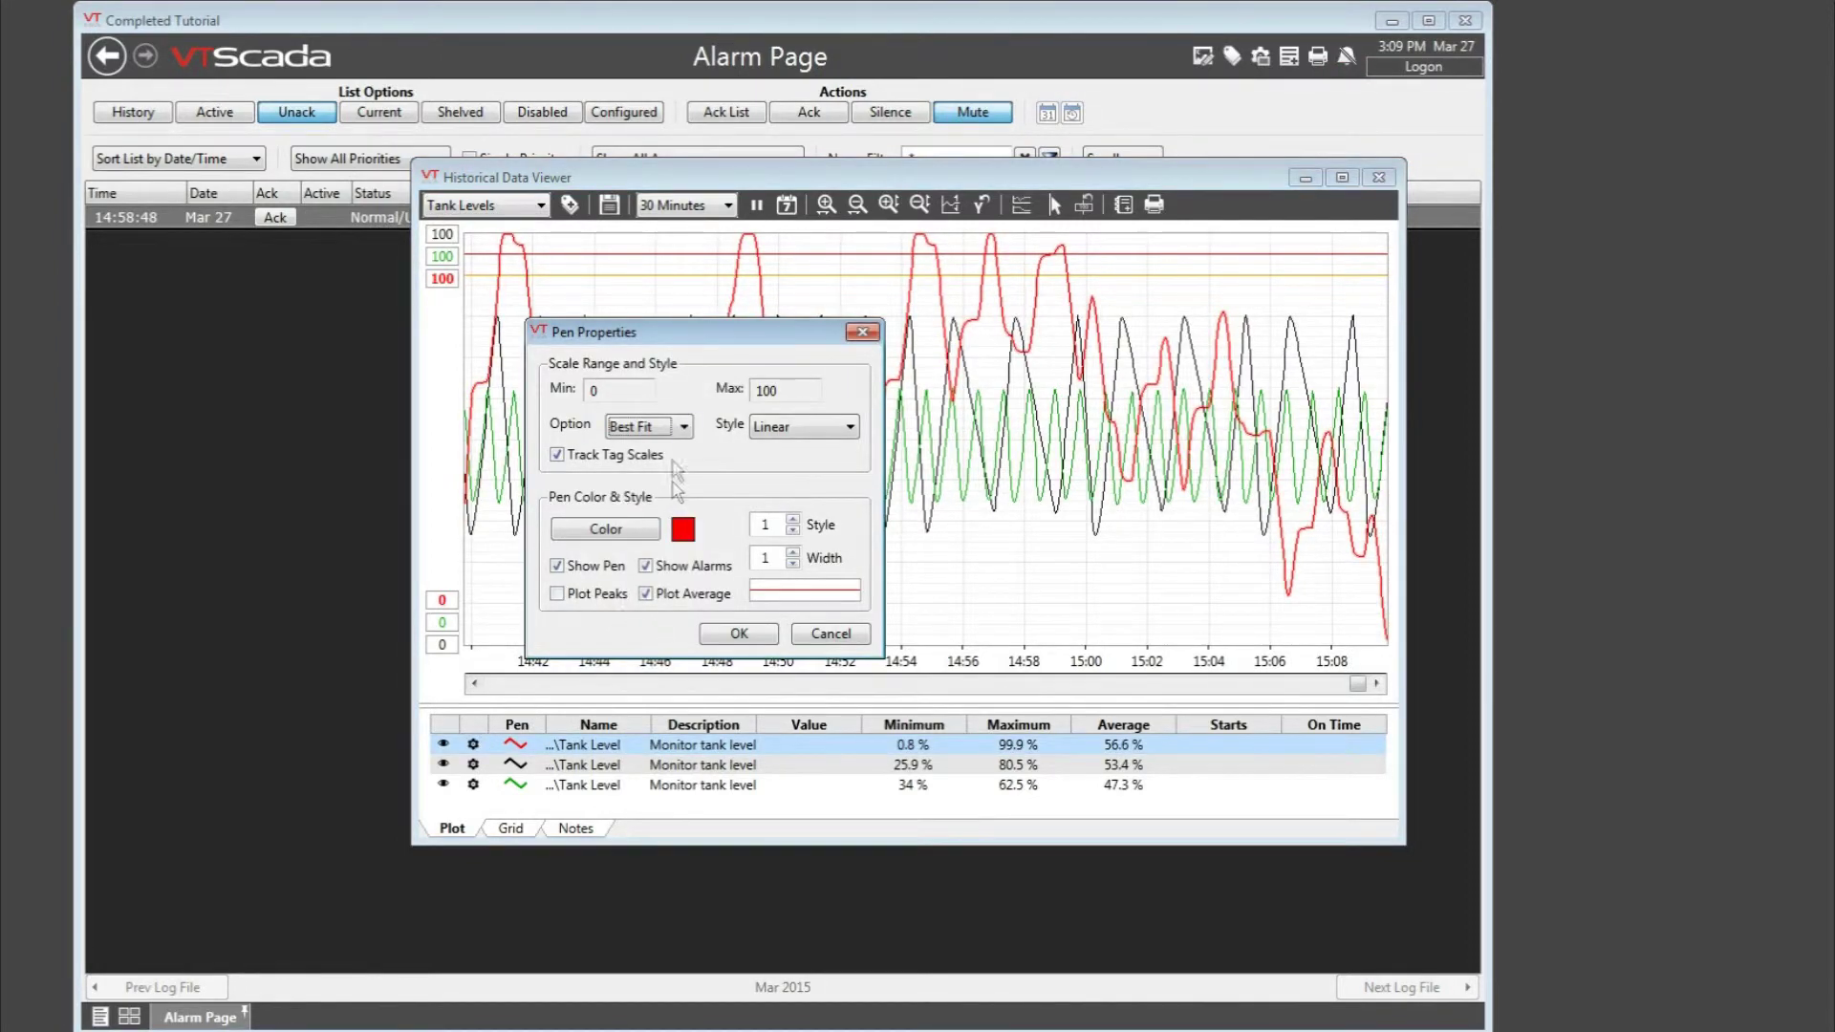
Step: Set the red Tank Level pen to All Scales; view and cancel the black pen's properties
{"action": "left_click", "coordinate": [684, 426]}
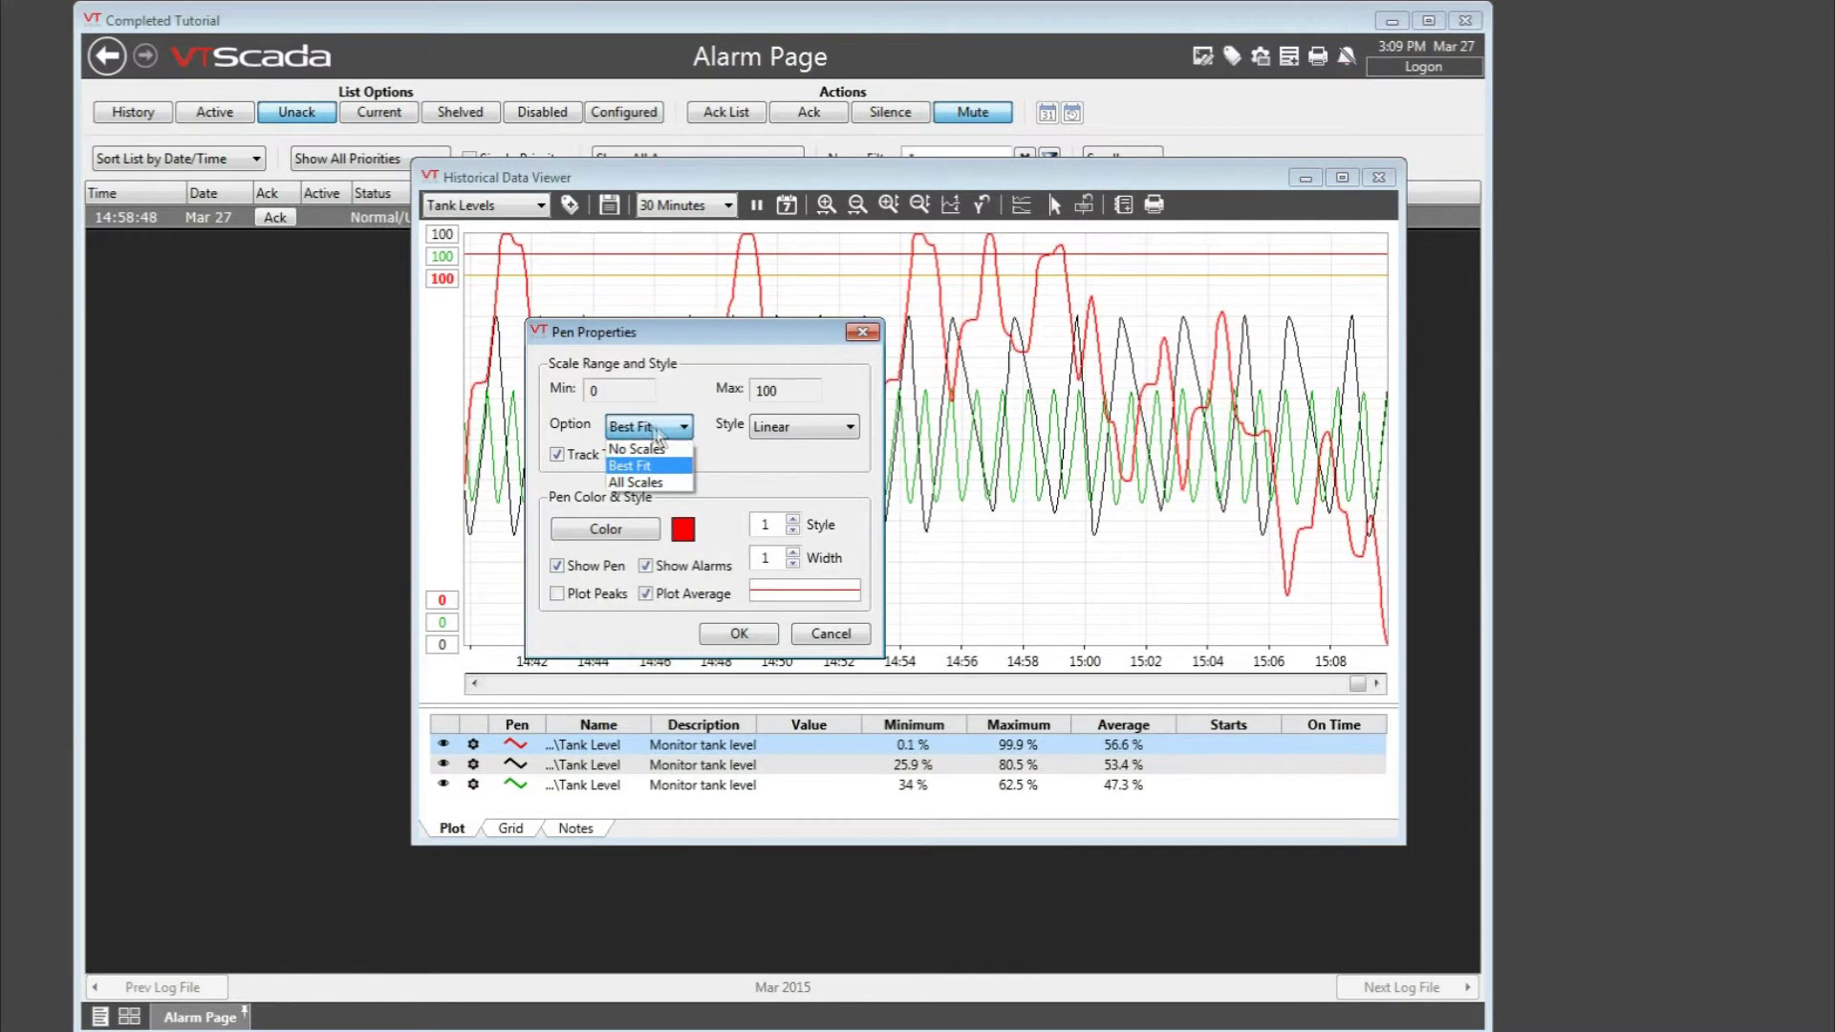
{"action": "left_click", "coordinate": [637, 483]}
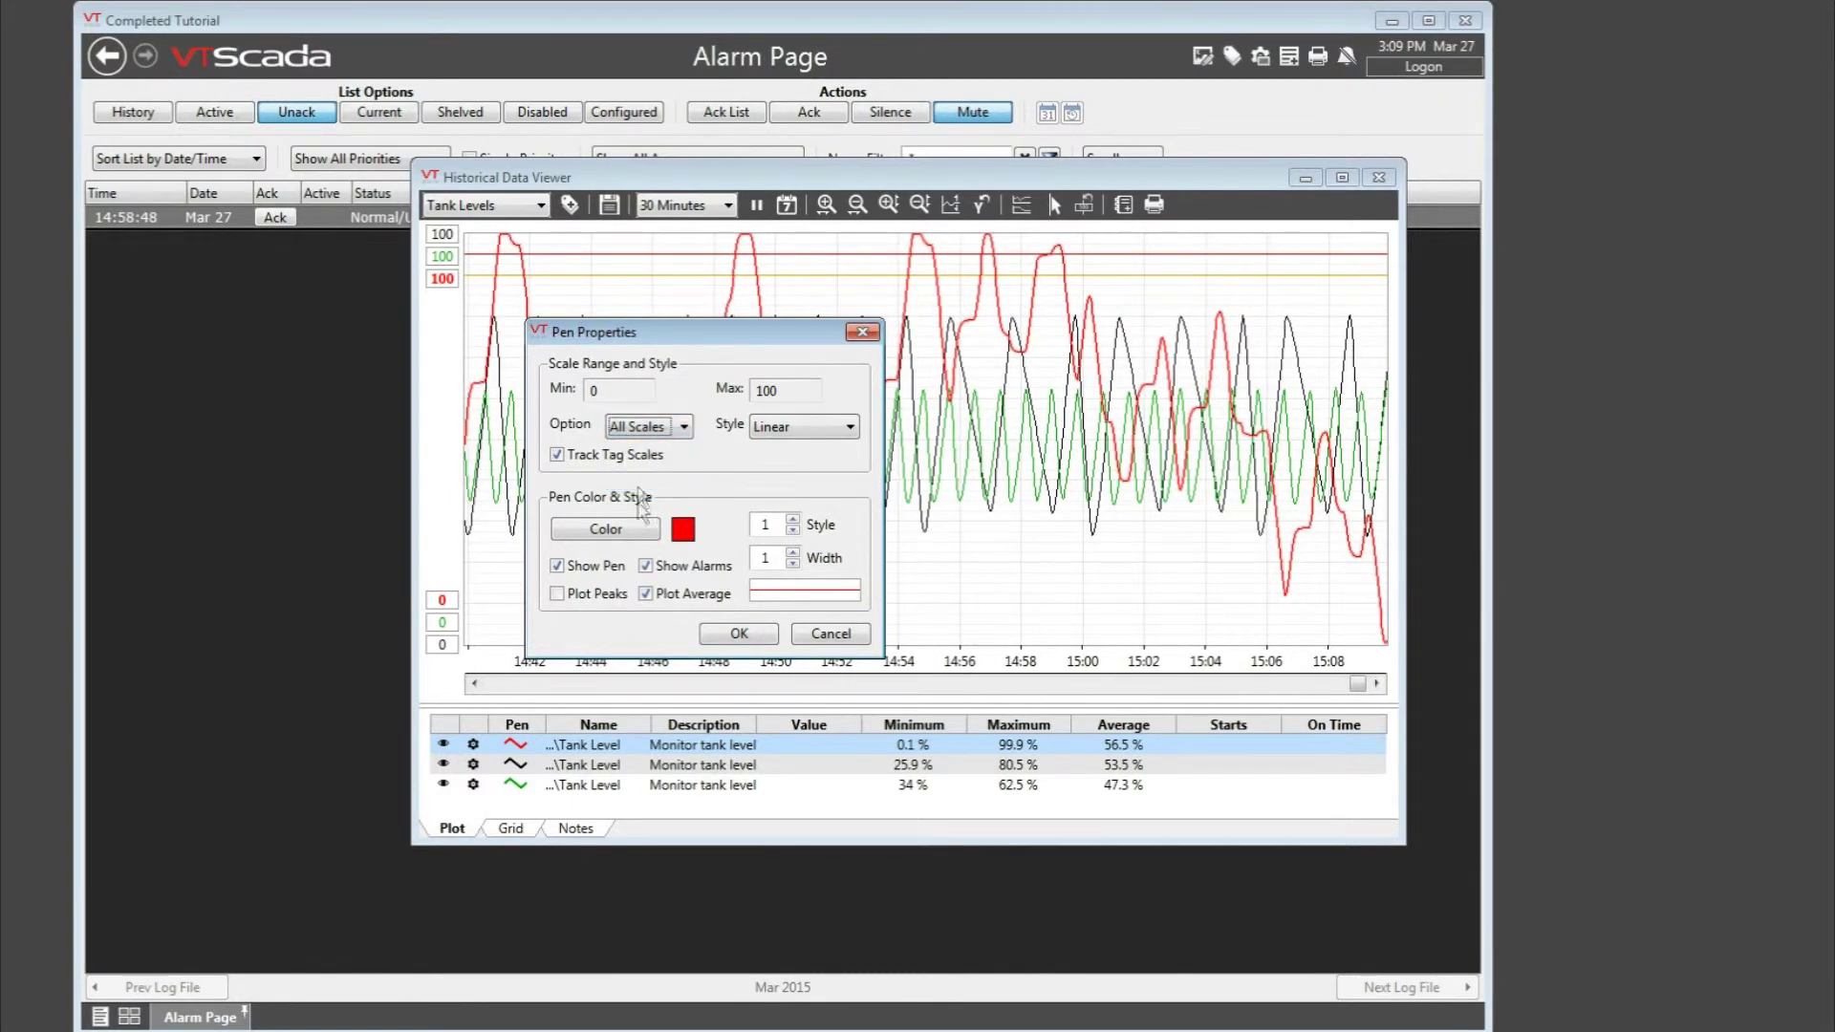
{"action": "left_click", "coordinate": [722, 634]}
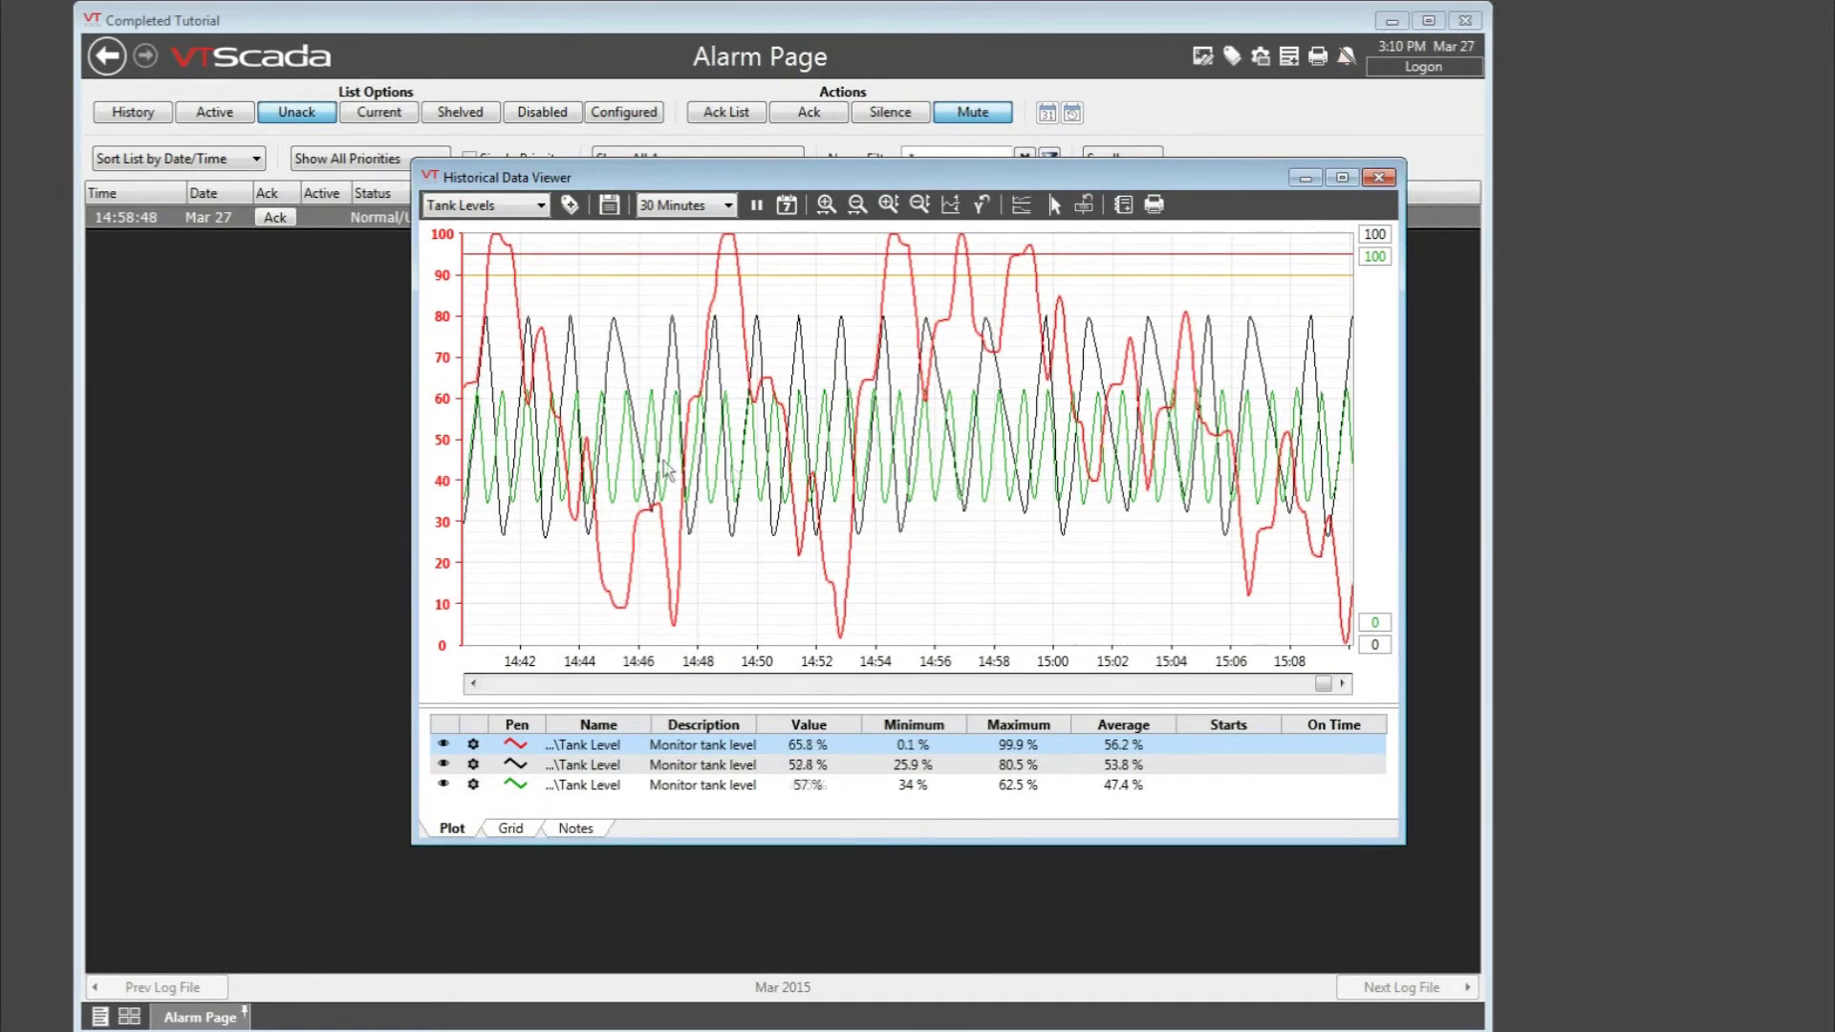
{"action": "left_click", "coordinate": [473, 765]}
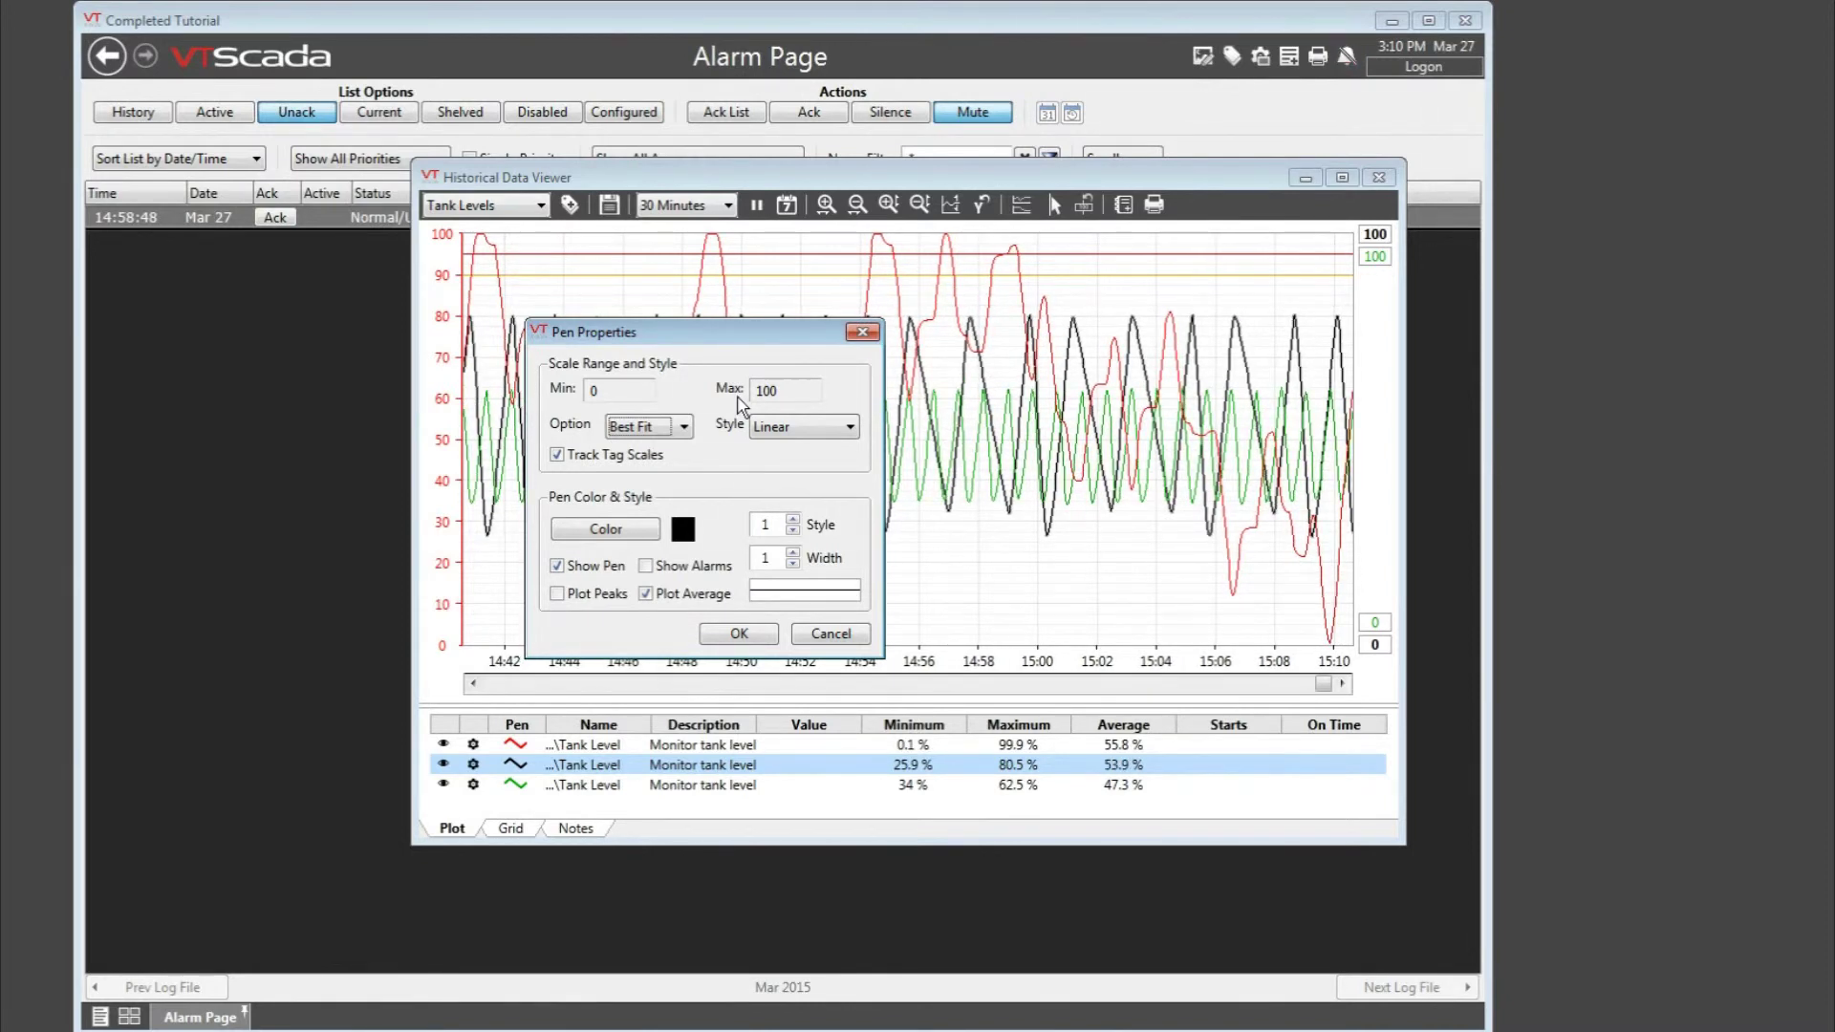
{"action": "left_click", "coordinate": [832, 633]}
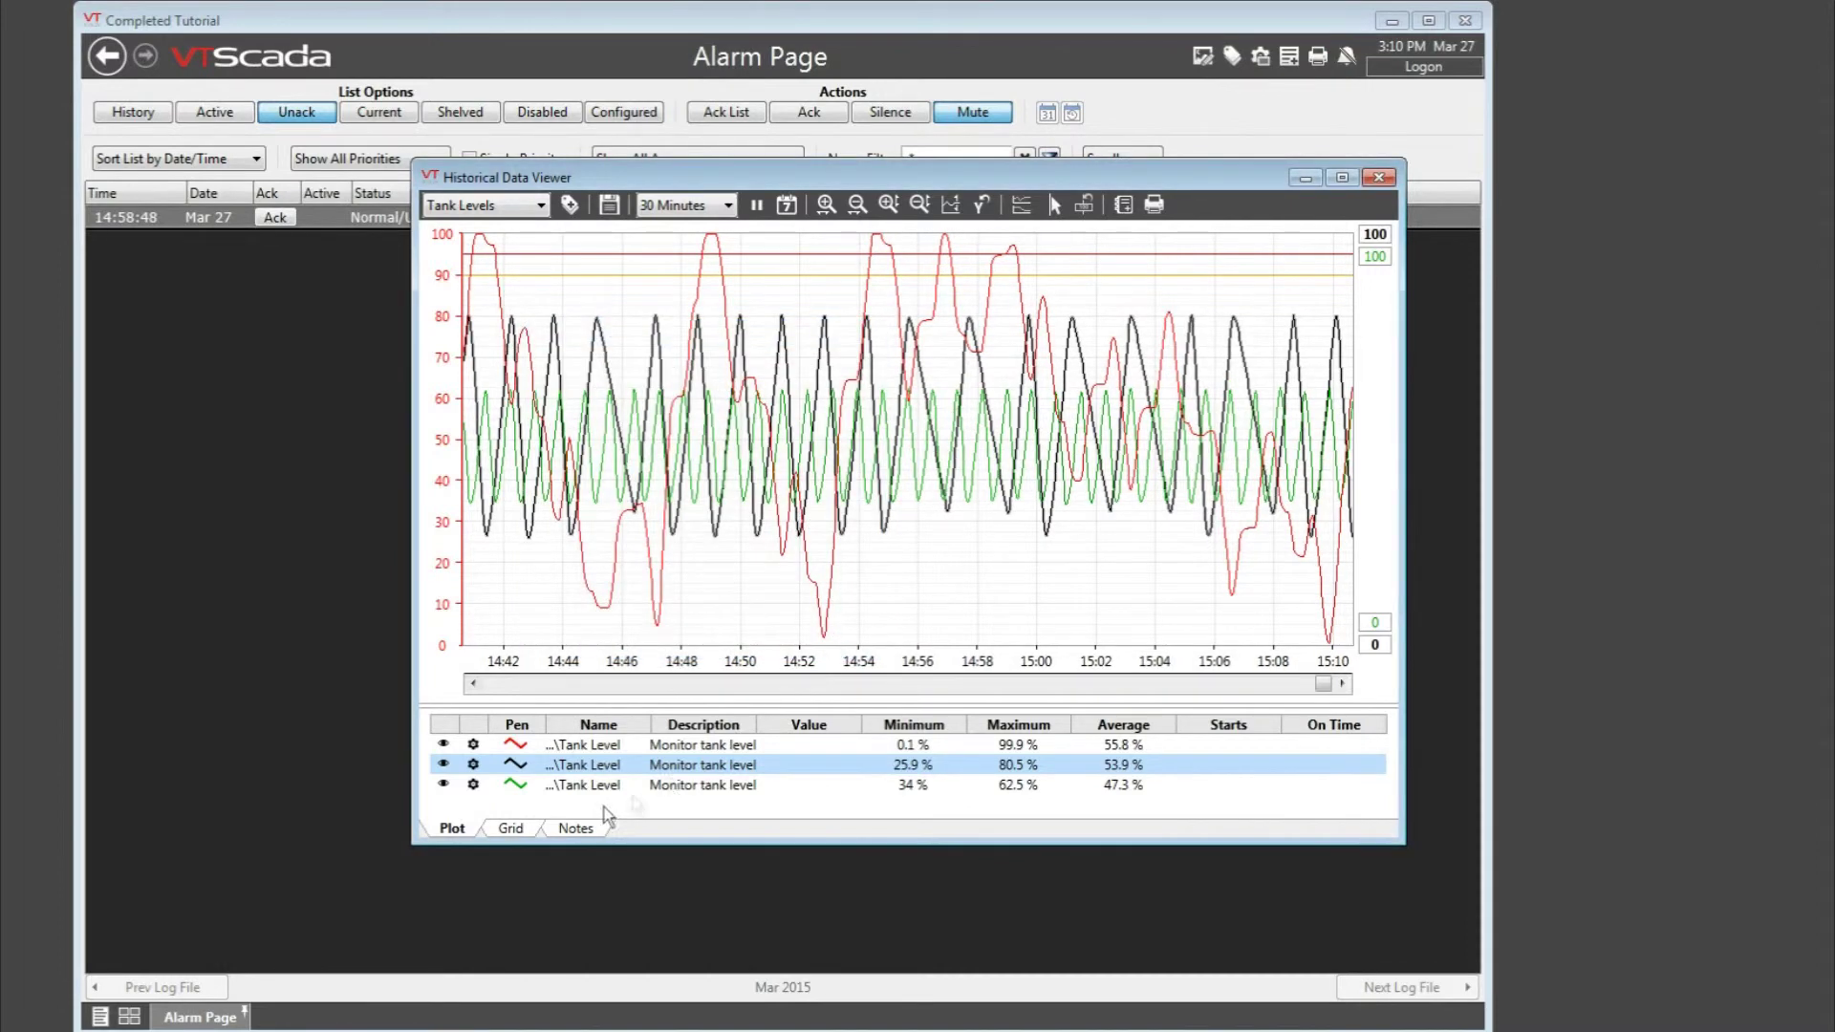
Step: Switch to the Grid view with 2 Minutes per row and Raw Data values
{"action": "left_click", "coordinate": [513, 831]}
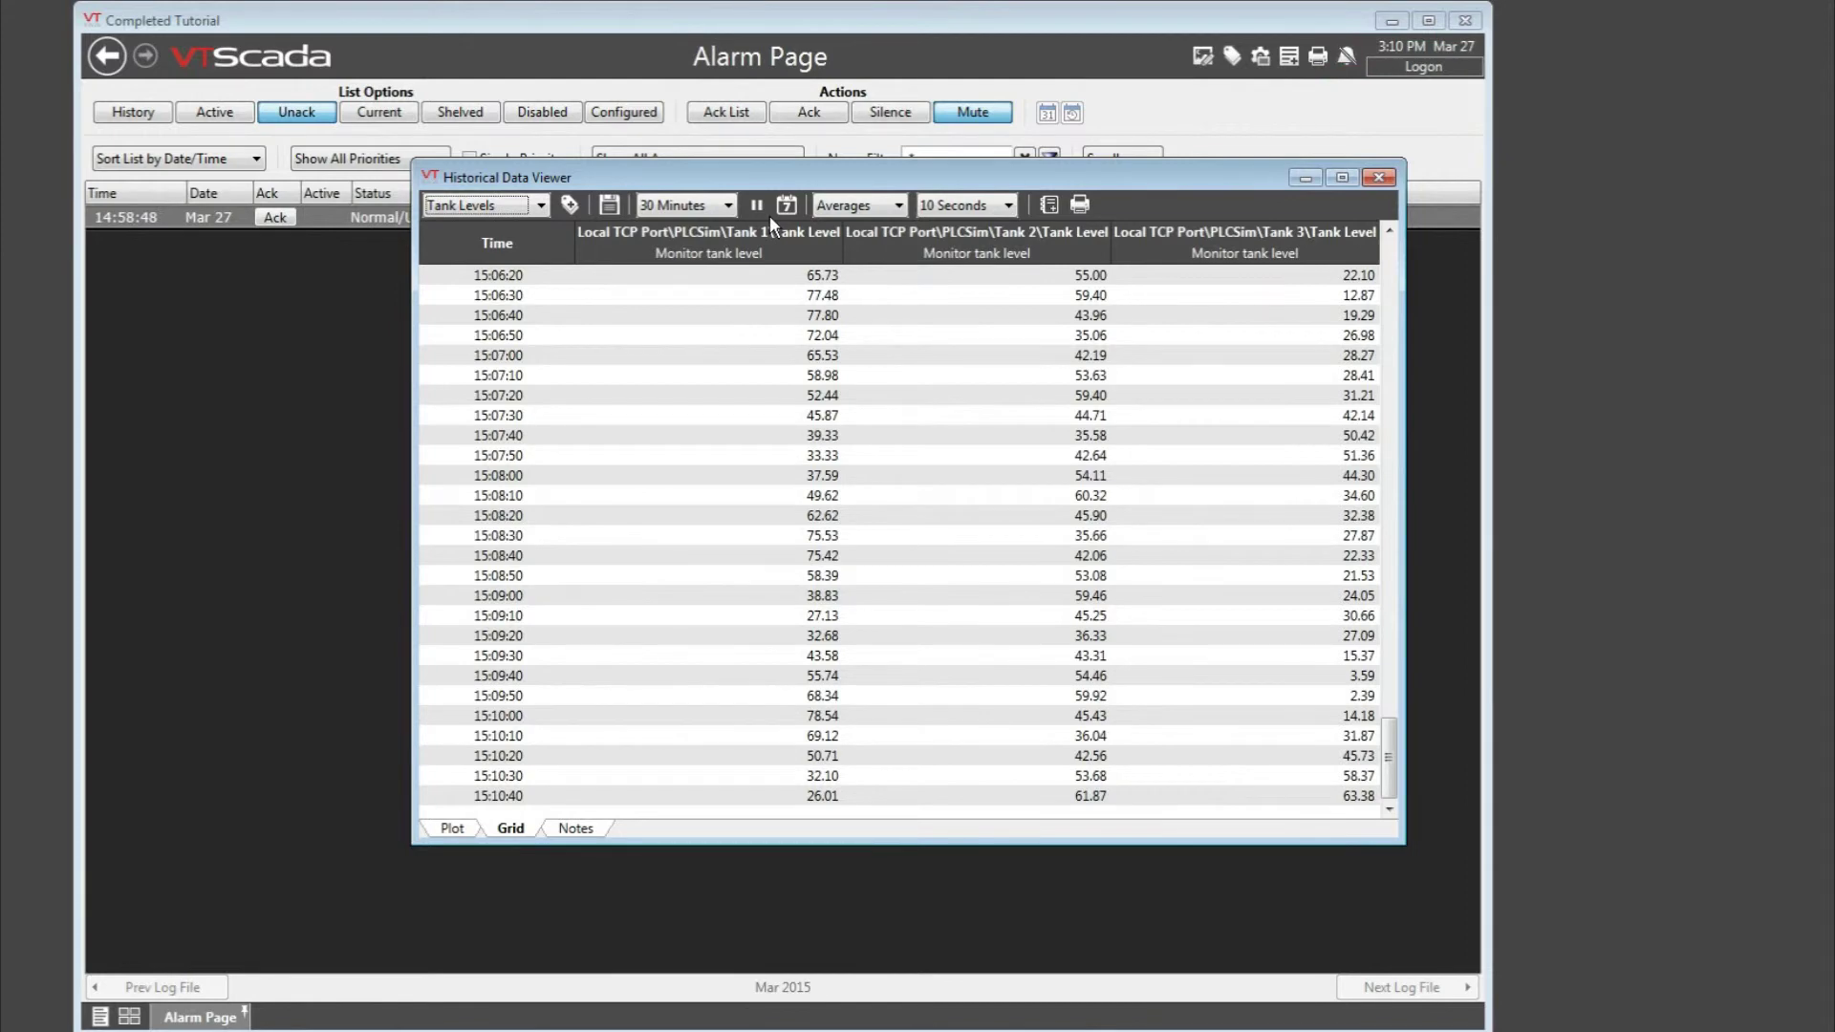
{"action": "left_click", "coordinate": [951, 210]}
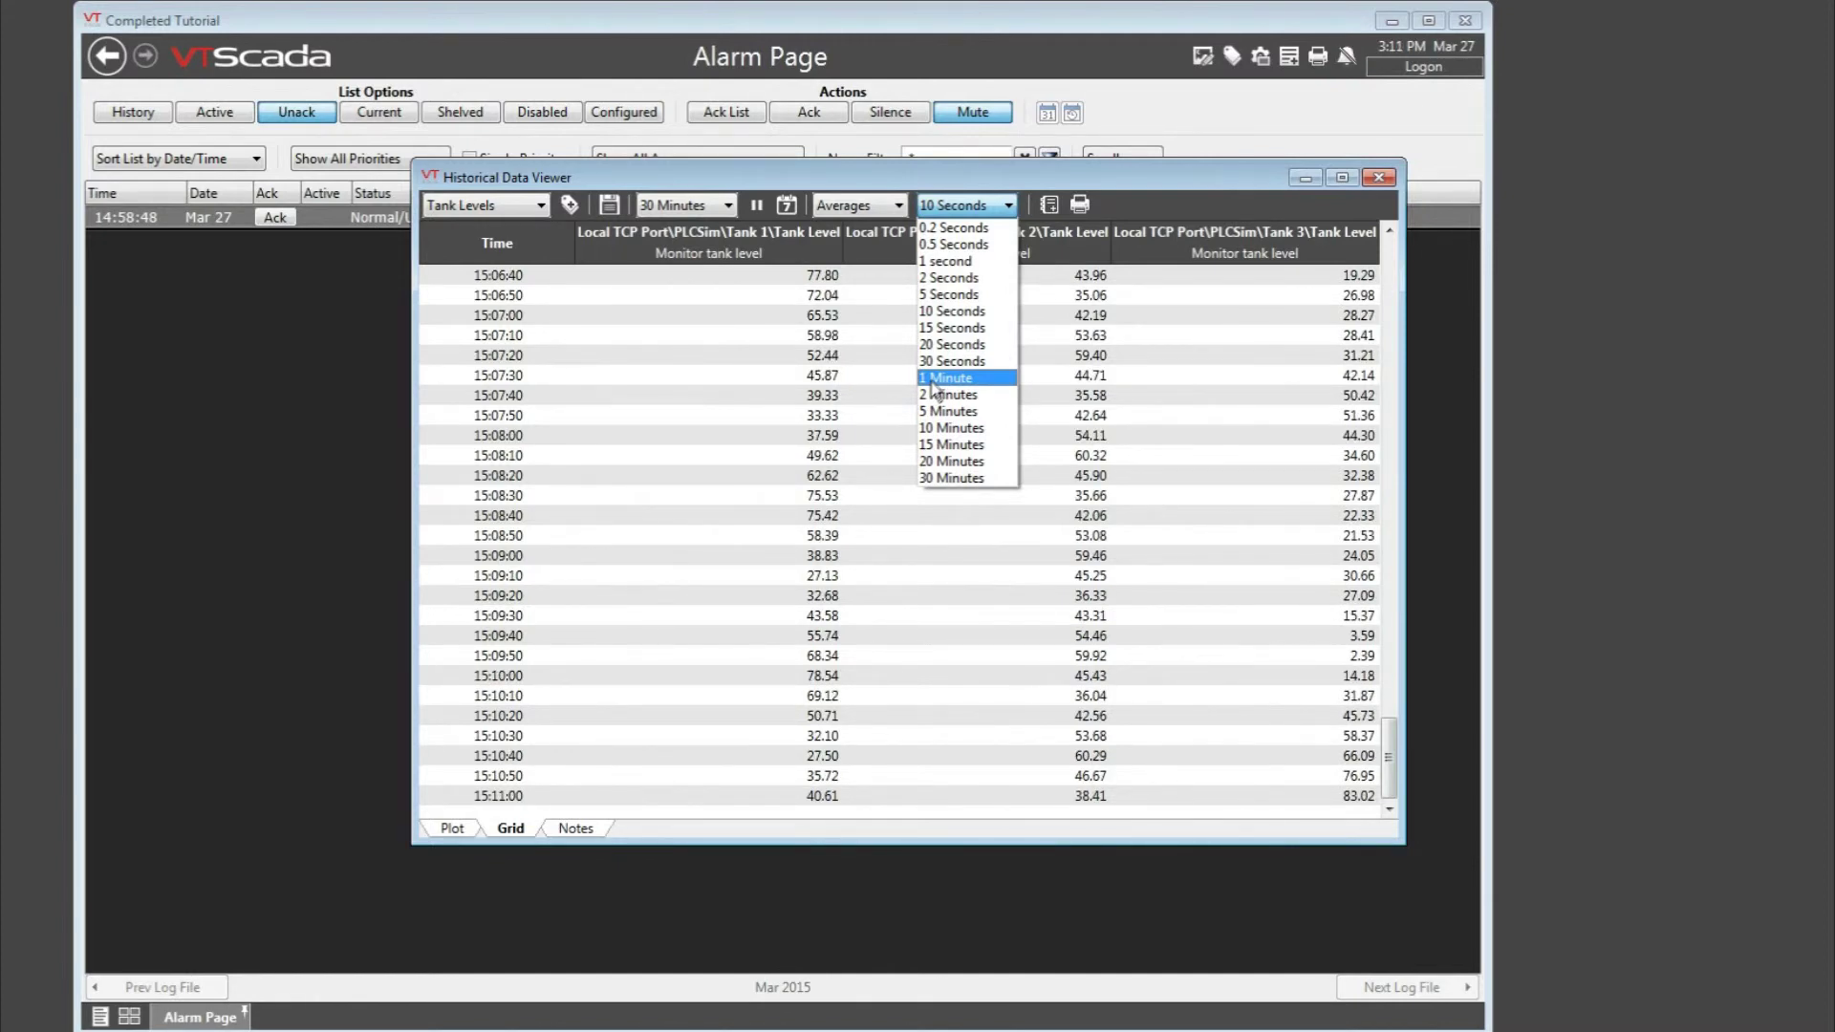
{"action": "left_click", "coordinate": [946, 394]}
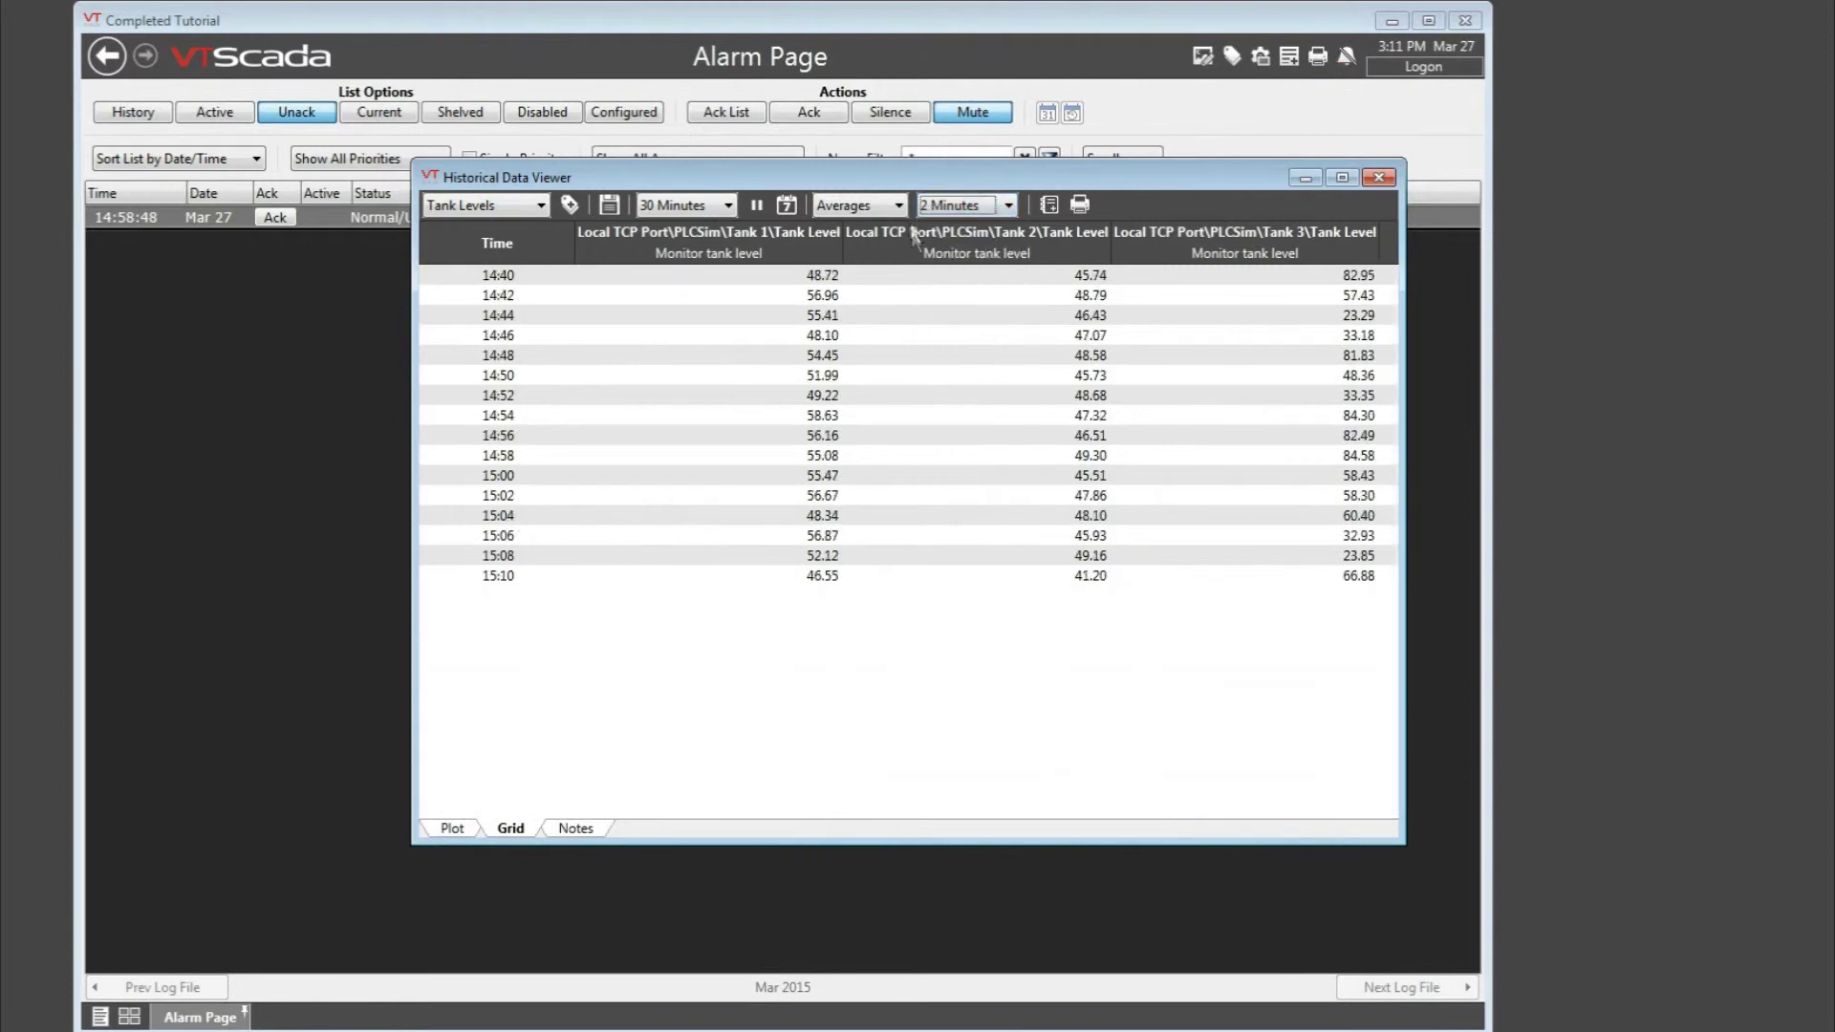
{"action": "left_click", "coordinate": [899, 206]}
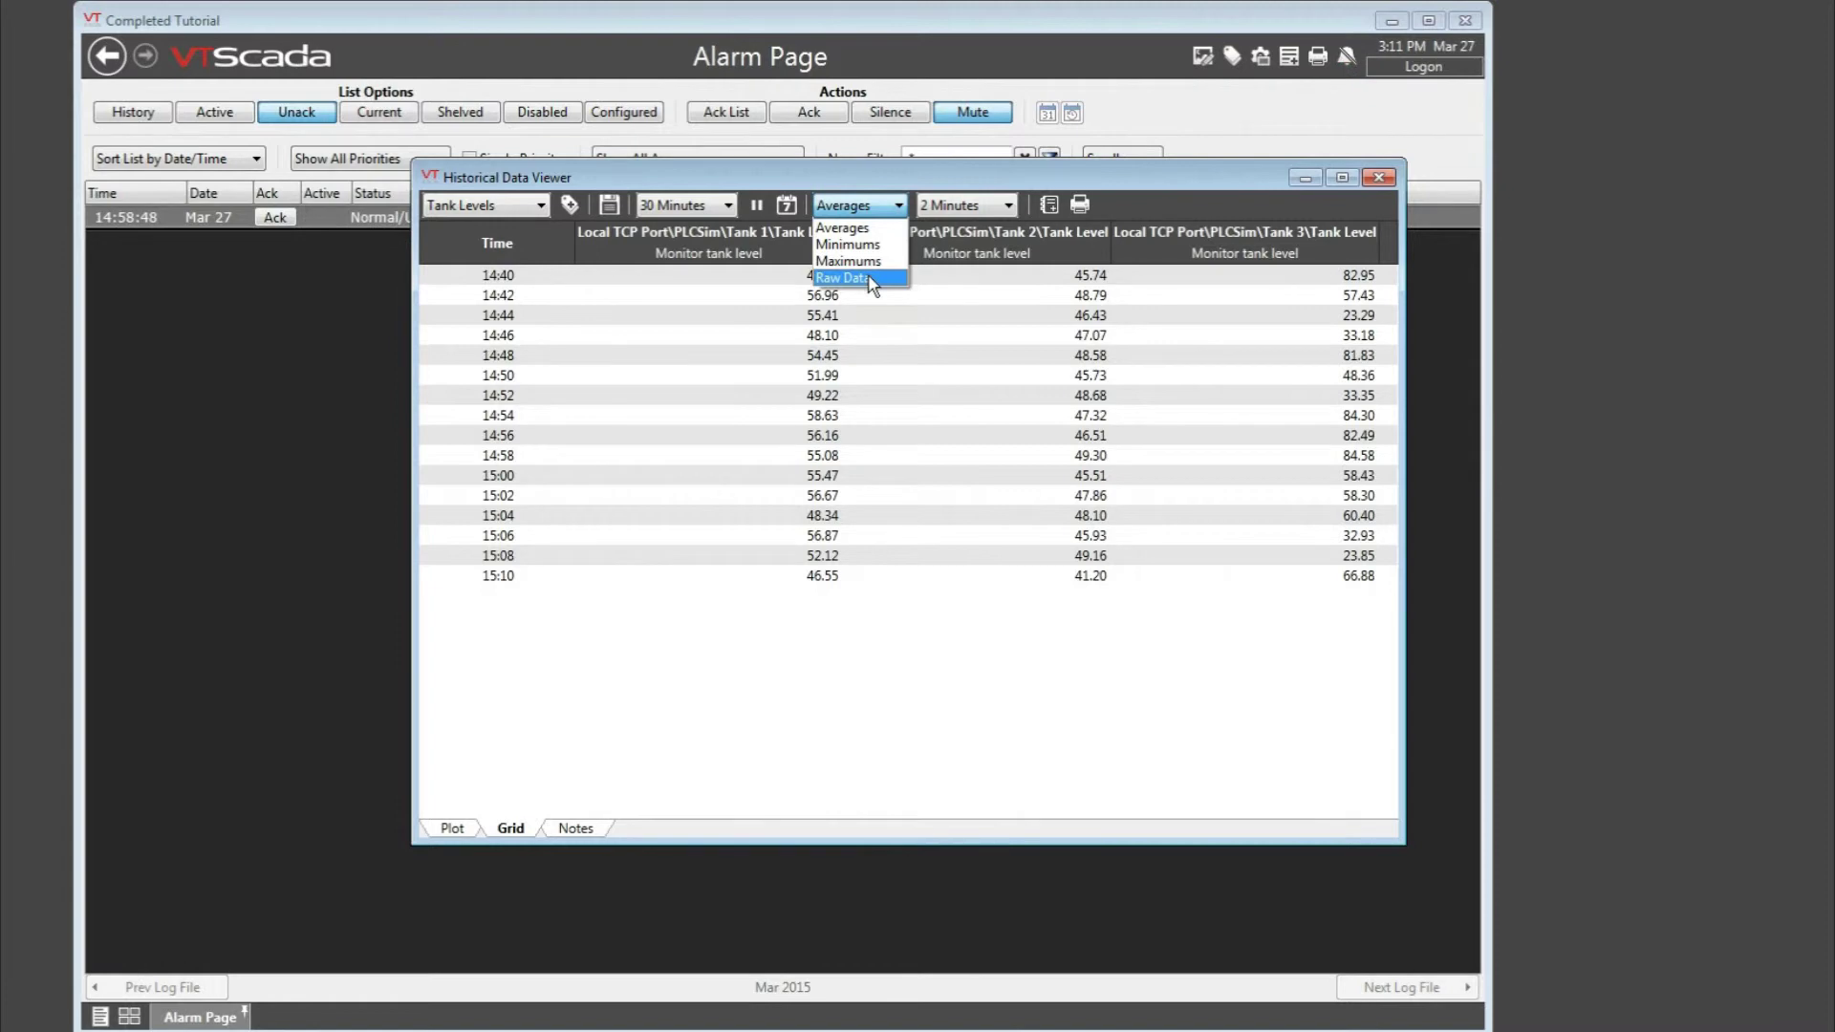
{"action": "left_click", "coordinate": [871, 279]}
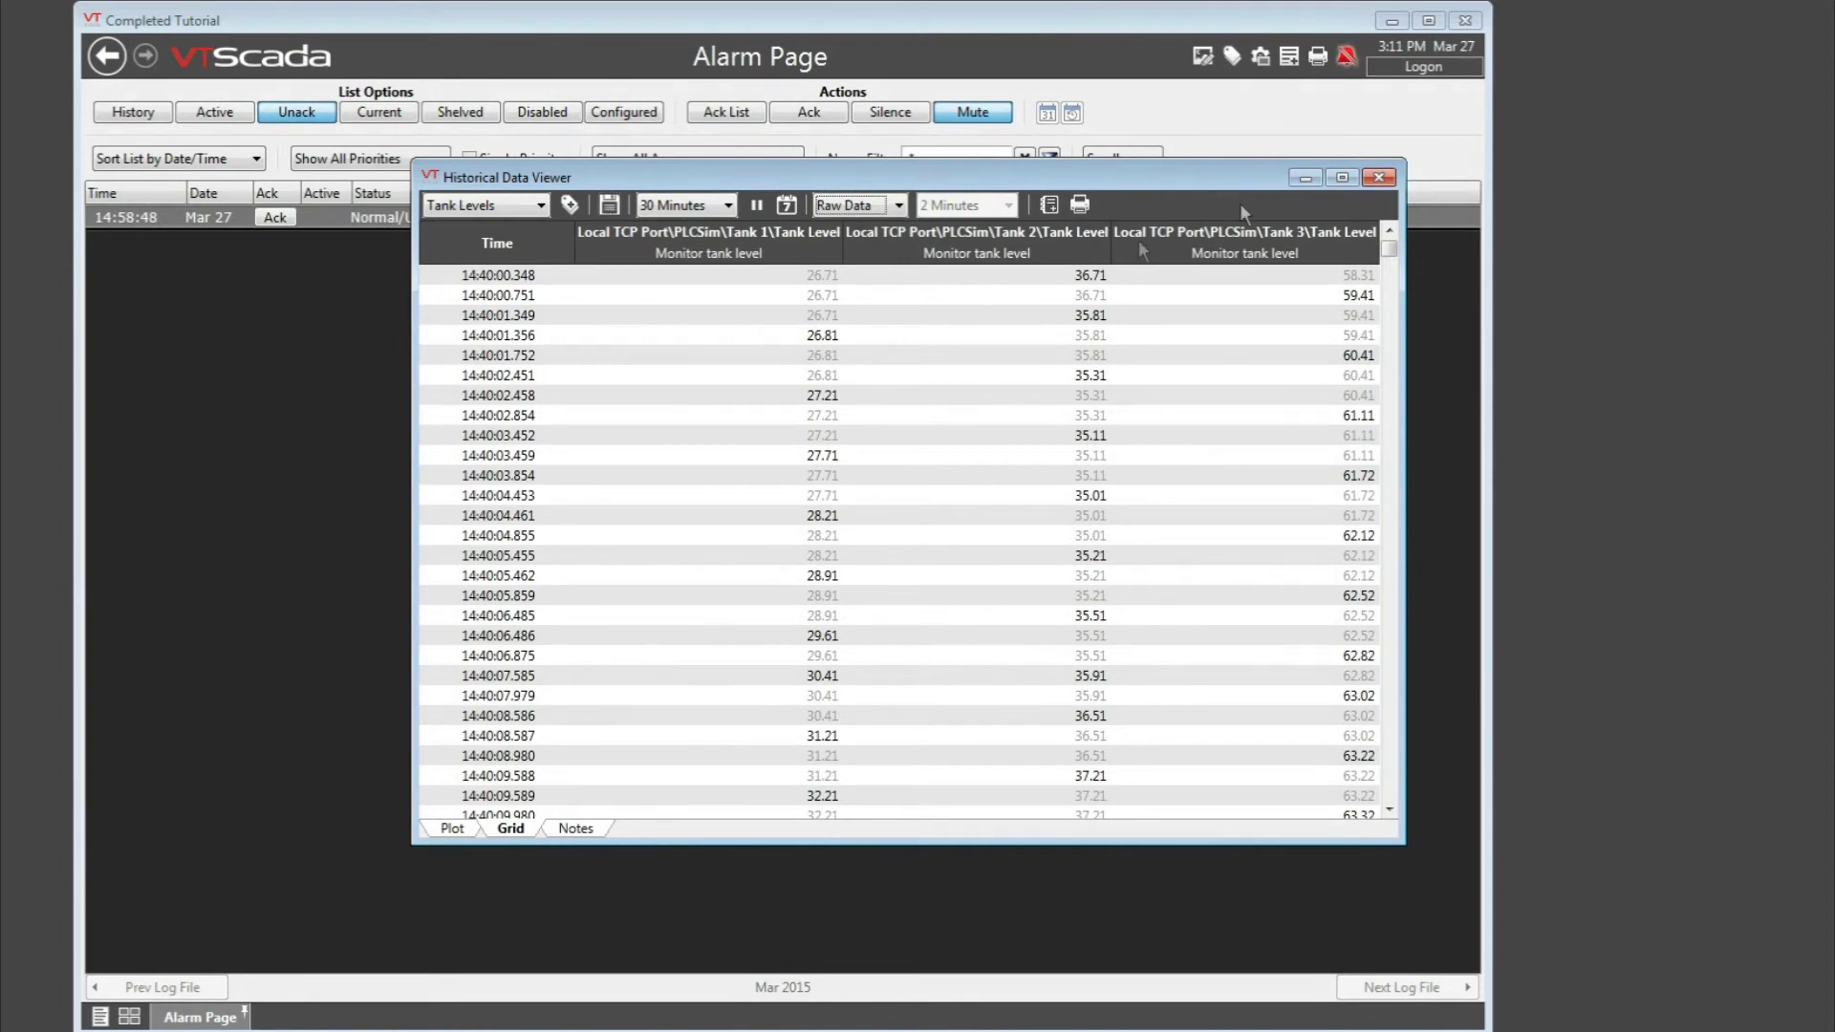
Step: Edit the Overview page and drag a Draw HDV chart of Tank Levels onto it
{"action": "left_click", "coordinate": [1379, 177]}
{"action": "left_click", "coordinate": [107, 56]}
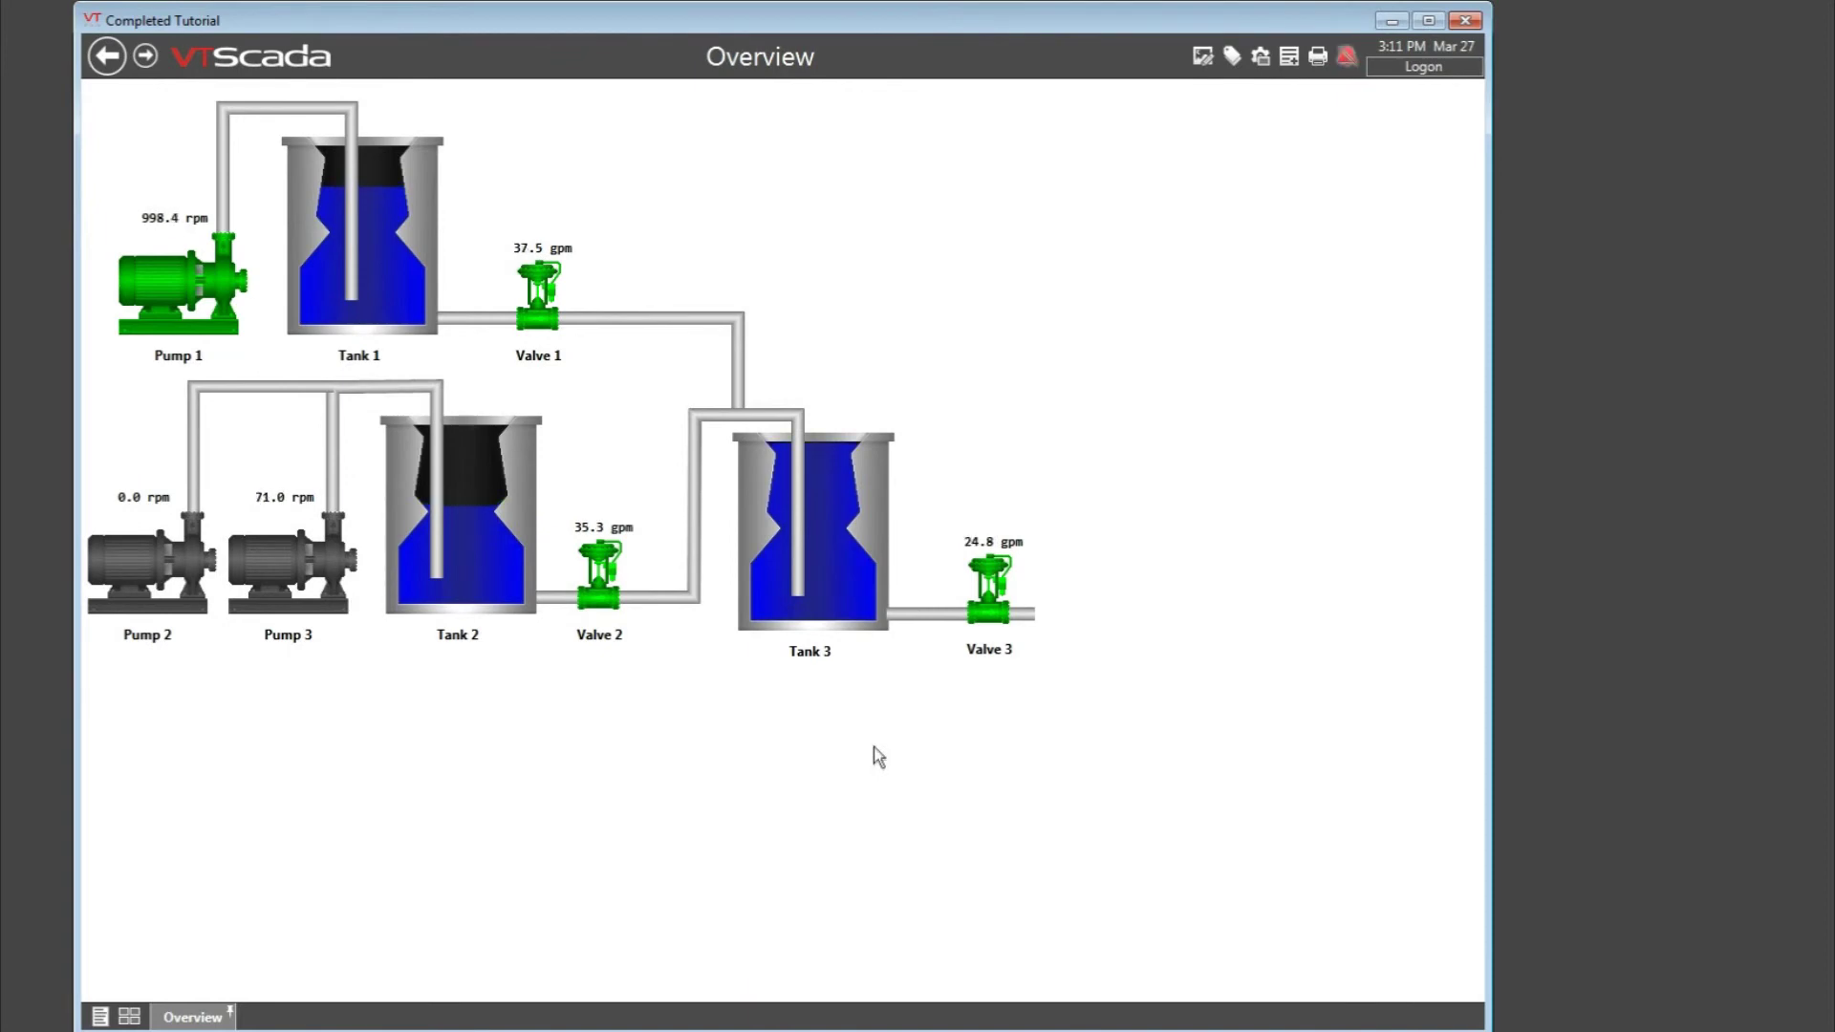
{"action": "left_click", "coordinate": [1202, 56]}
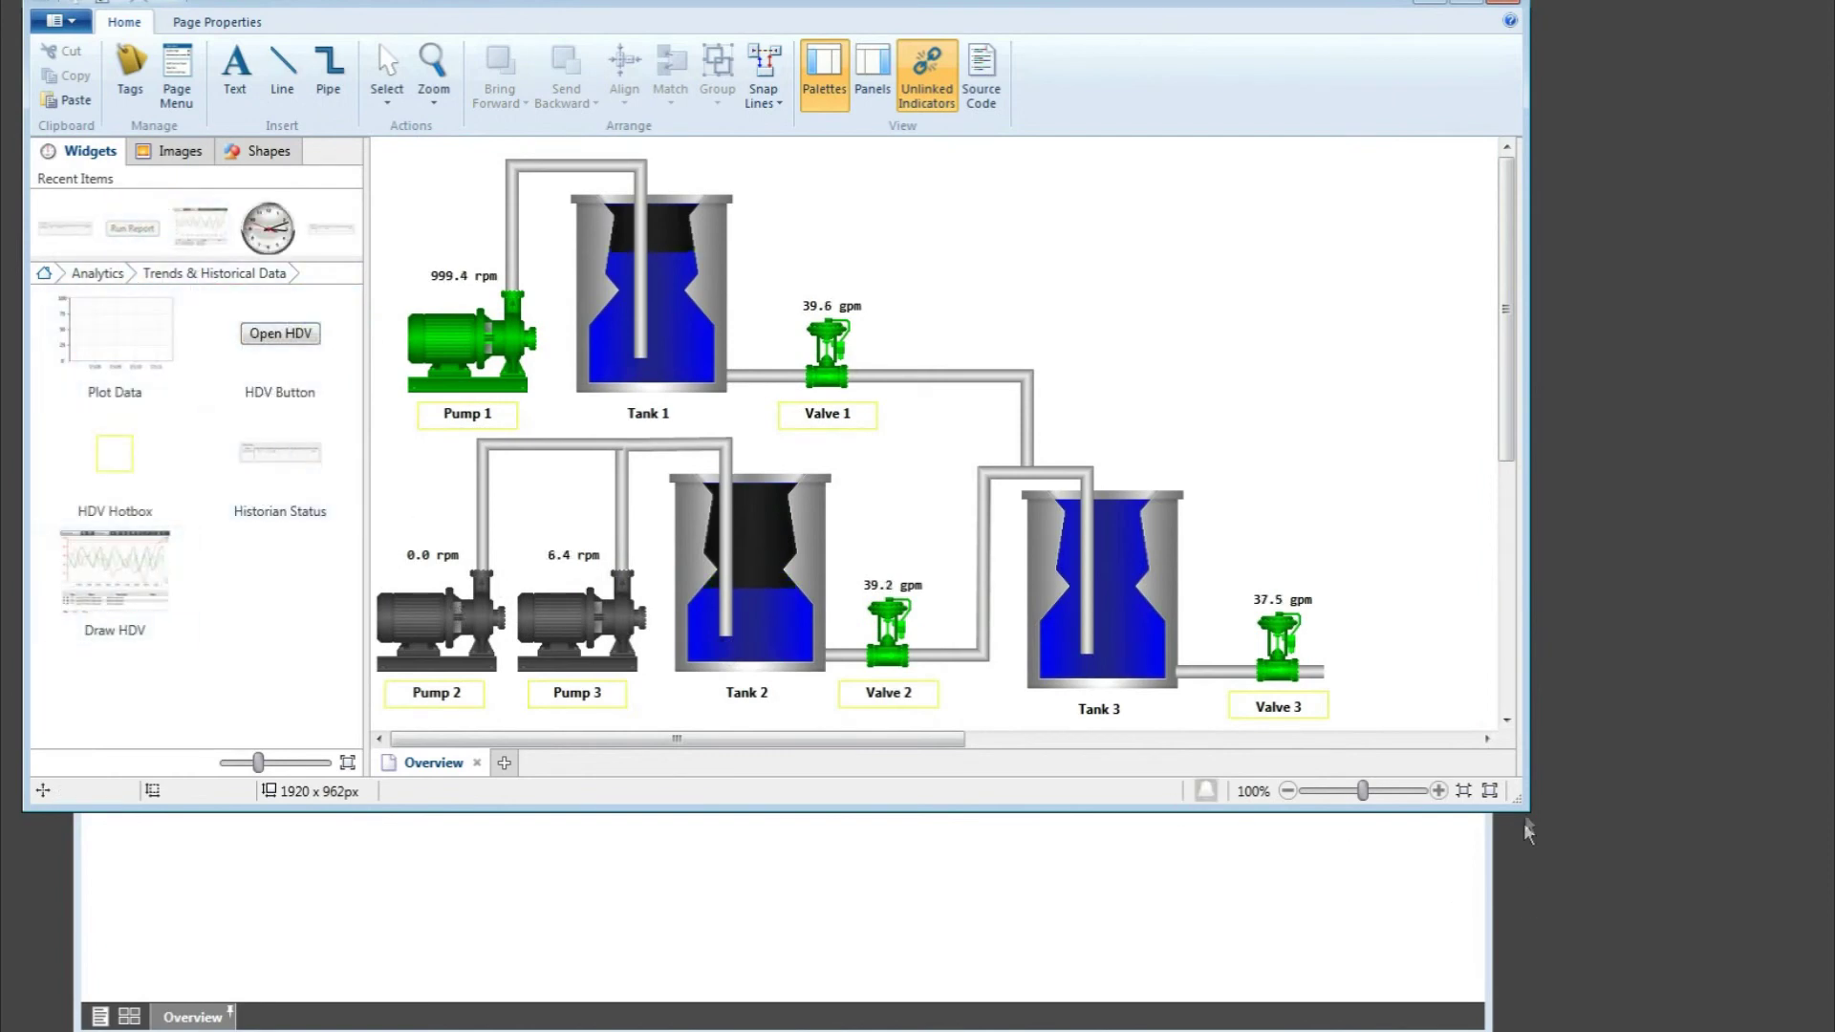
{"action": "left_click_drag", "start_coordinate": [1527, 809], "coordinate": [1697, 1029]}
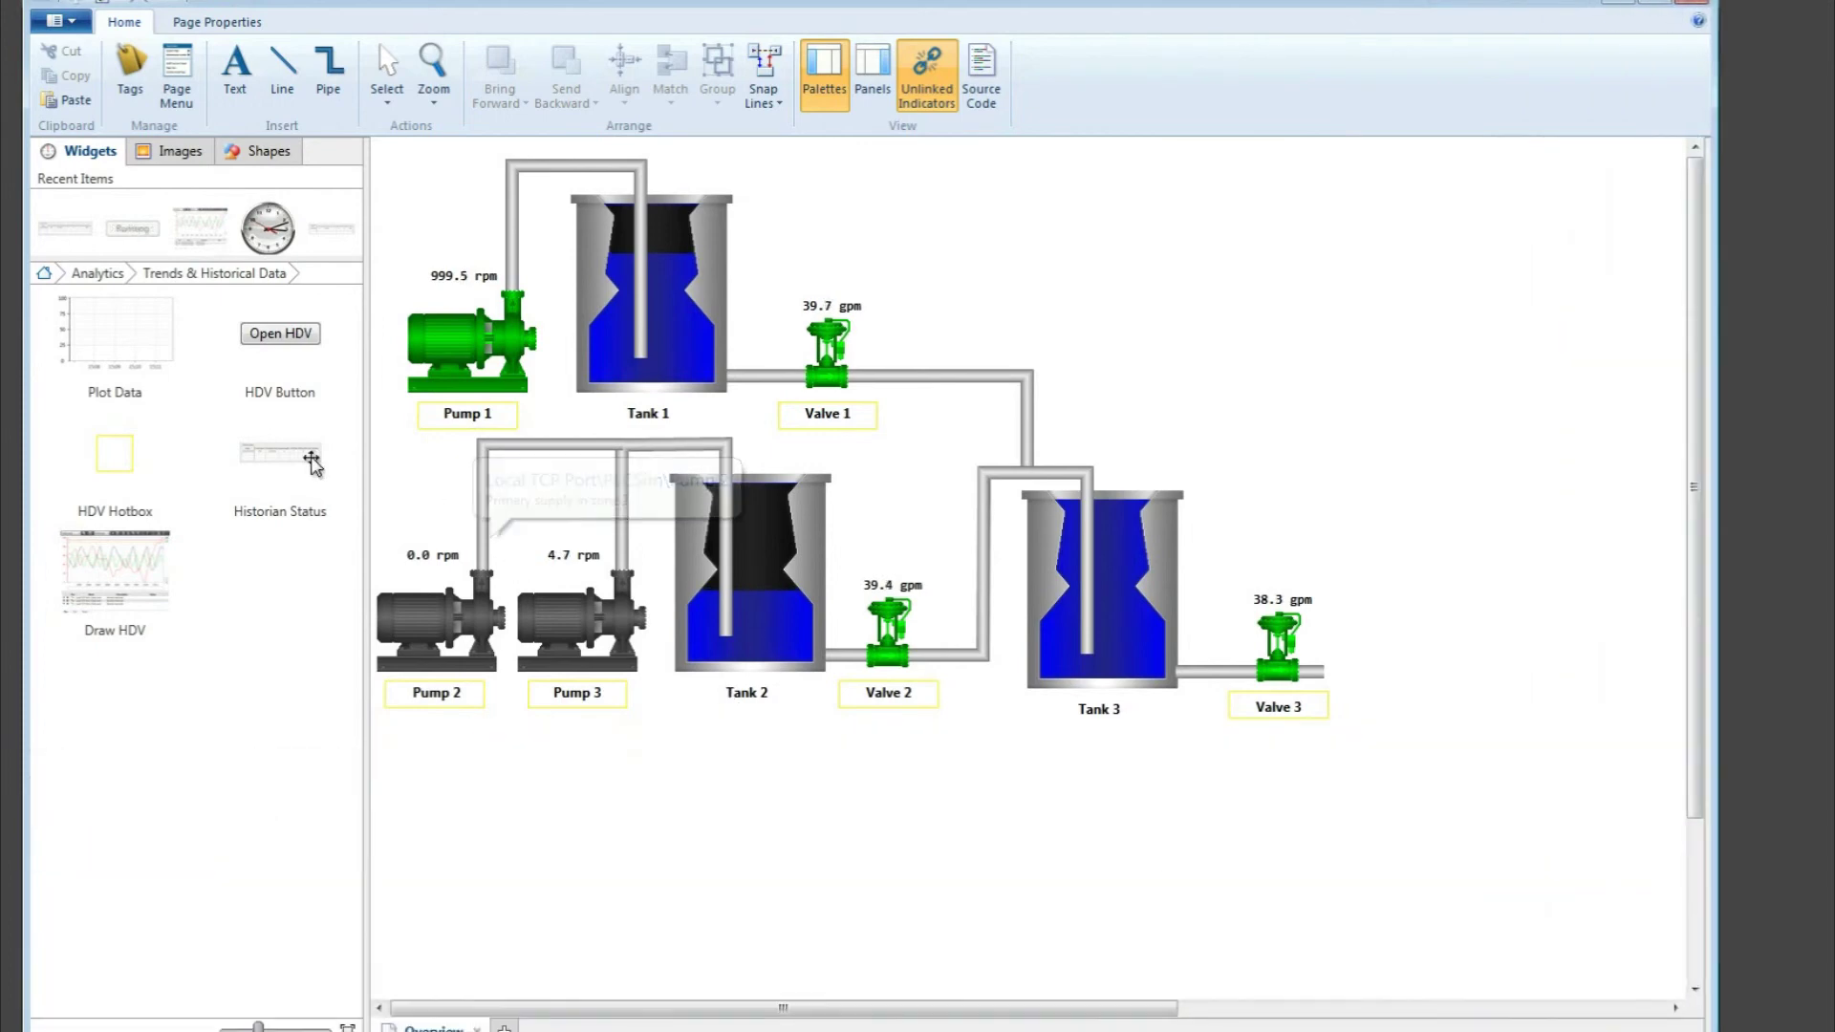
{"action": "mouse_move", "coordinate": [115, 573]}
{"action": "left_mouse_down"}
{"action": "mouse_move", "coordinate": [806, 801]}
{"action": "mouse_move", "coordinate": [973, 831]}
{"action": "mouse_move", "coordinate": [834, 813]}
{"action": "left_mouse_up"}
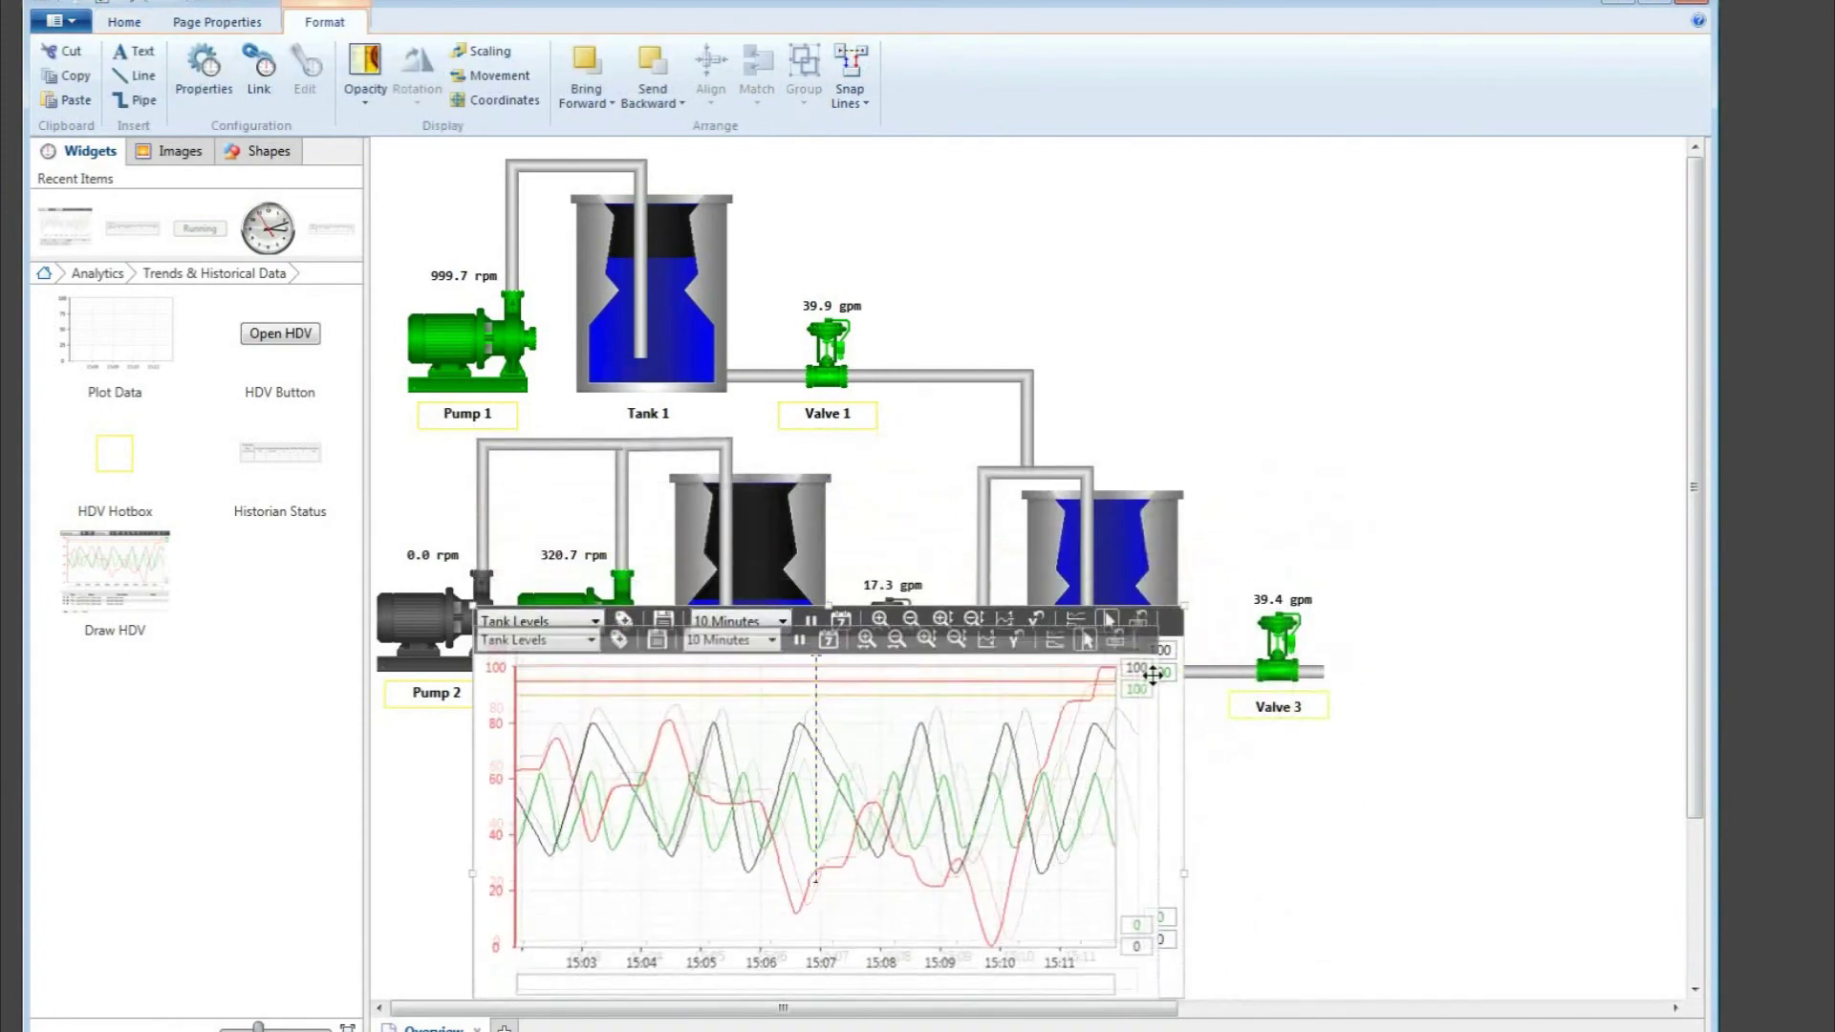
{"action": "right_click", "coordinate": [943, 736]}
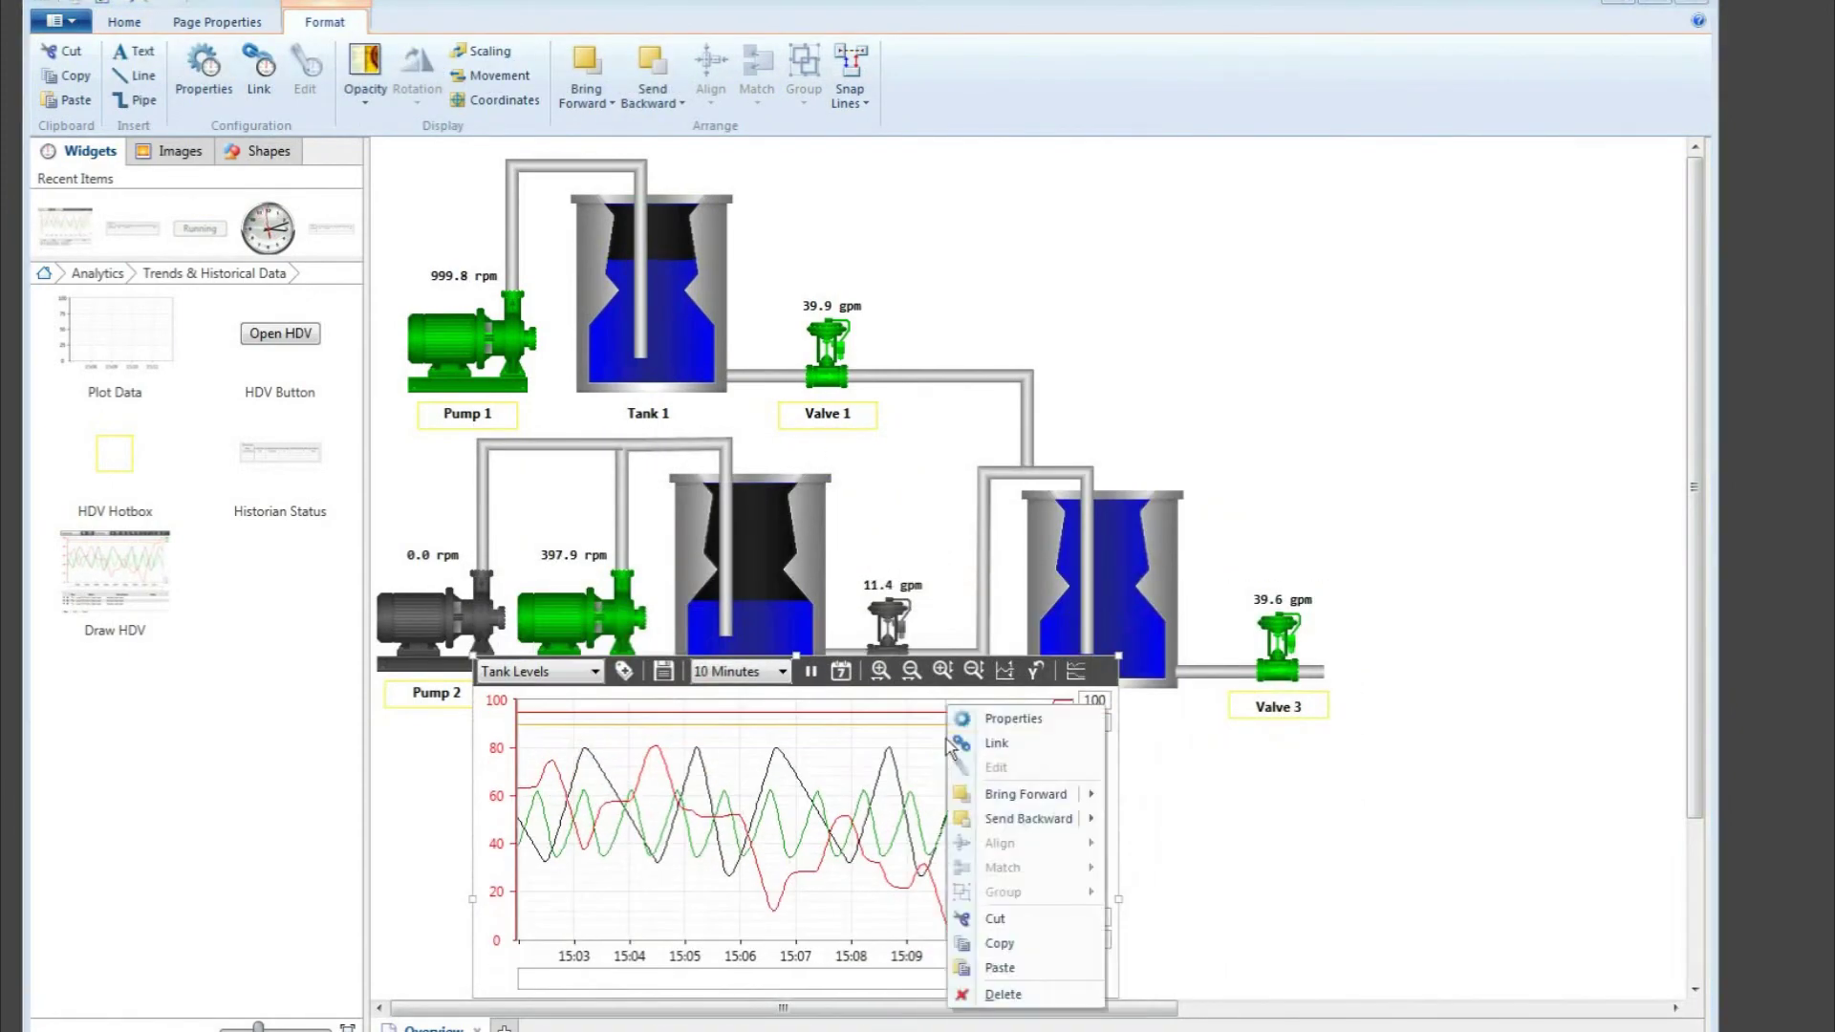
{"action": "left_click", "coordinate": [1015, 719]}
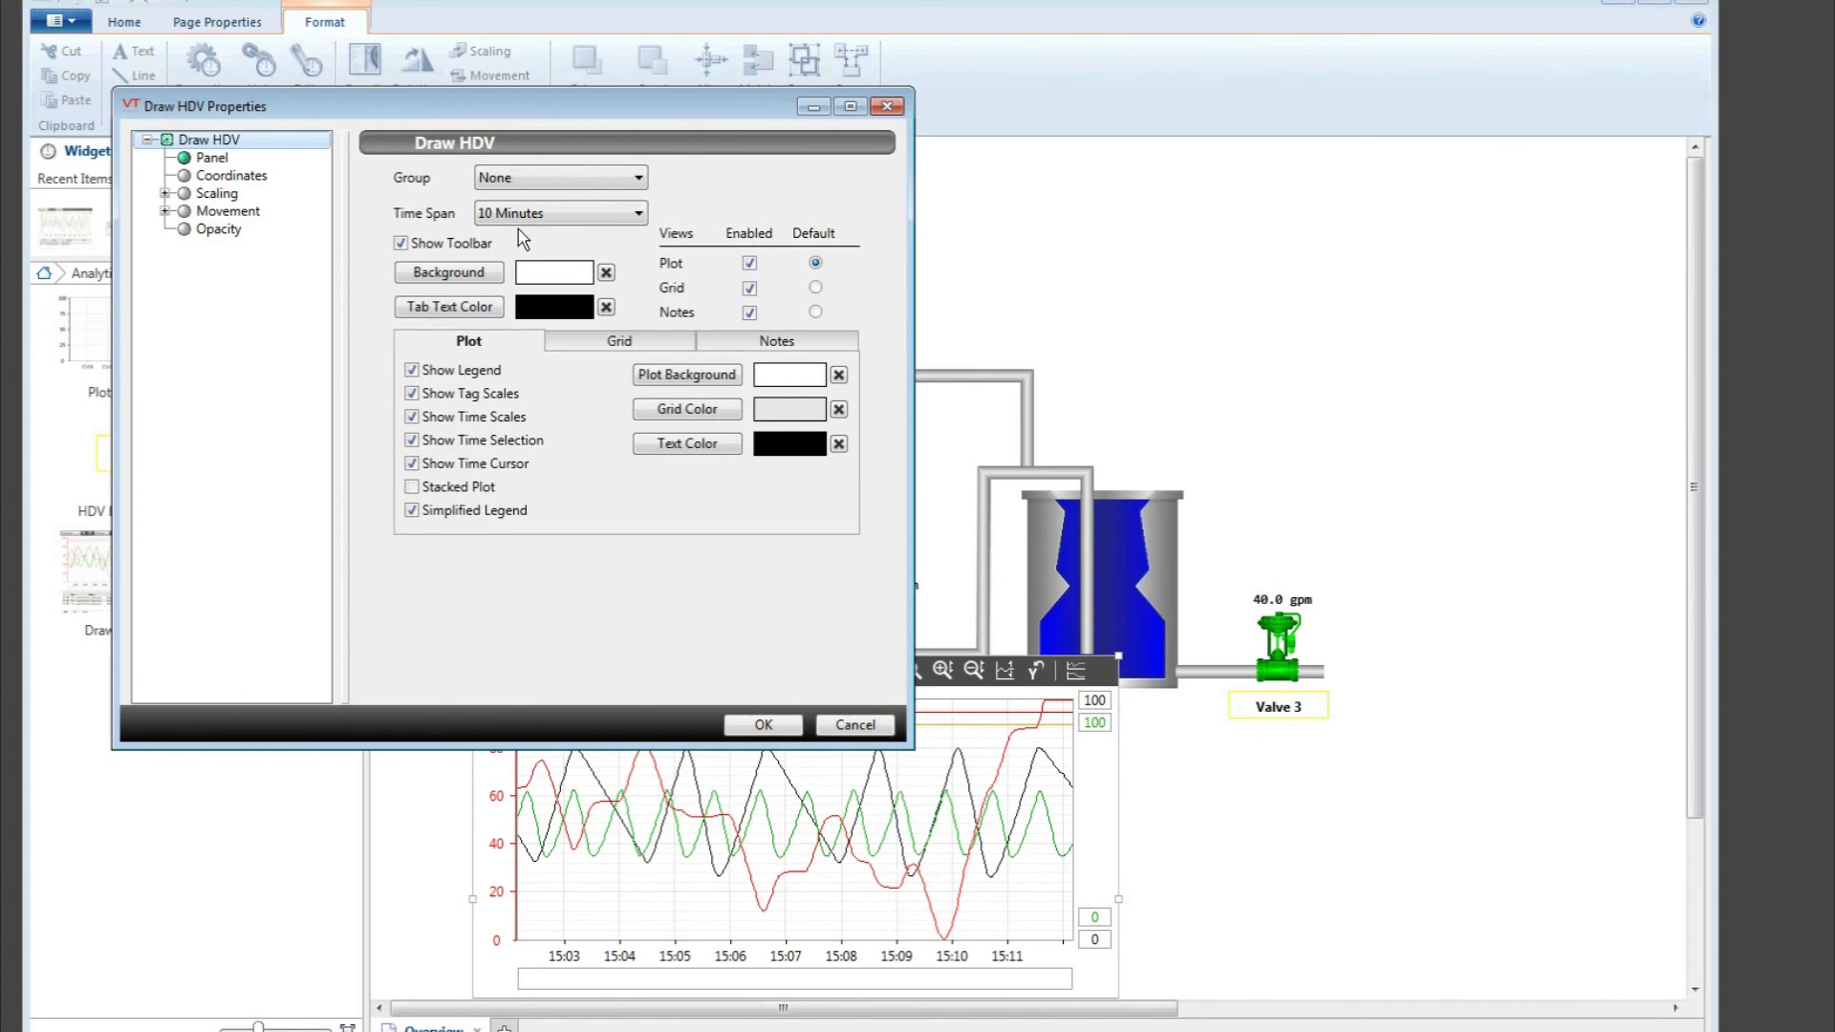
{"action": "left_click", "coordinate": [764, 724]}
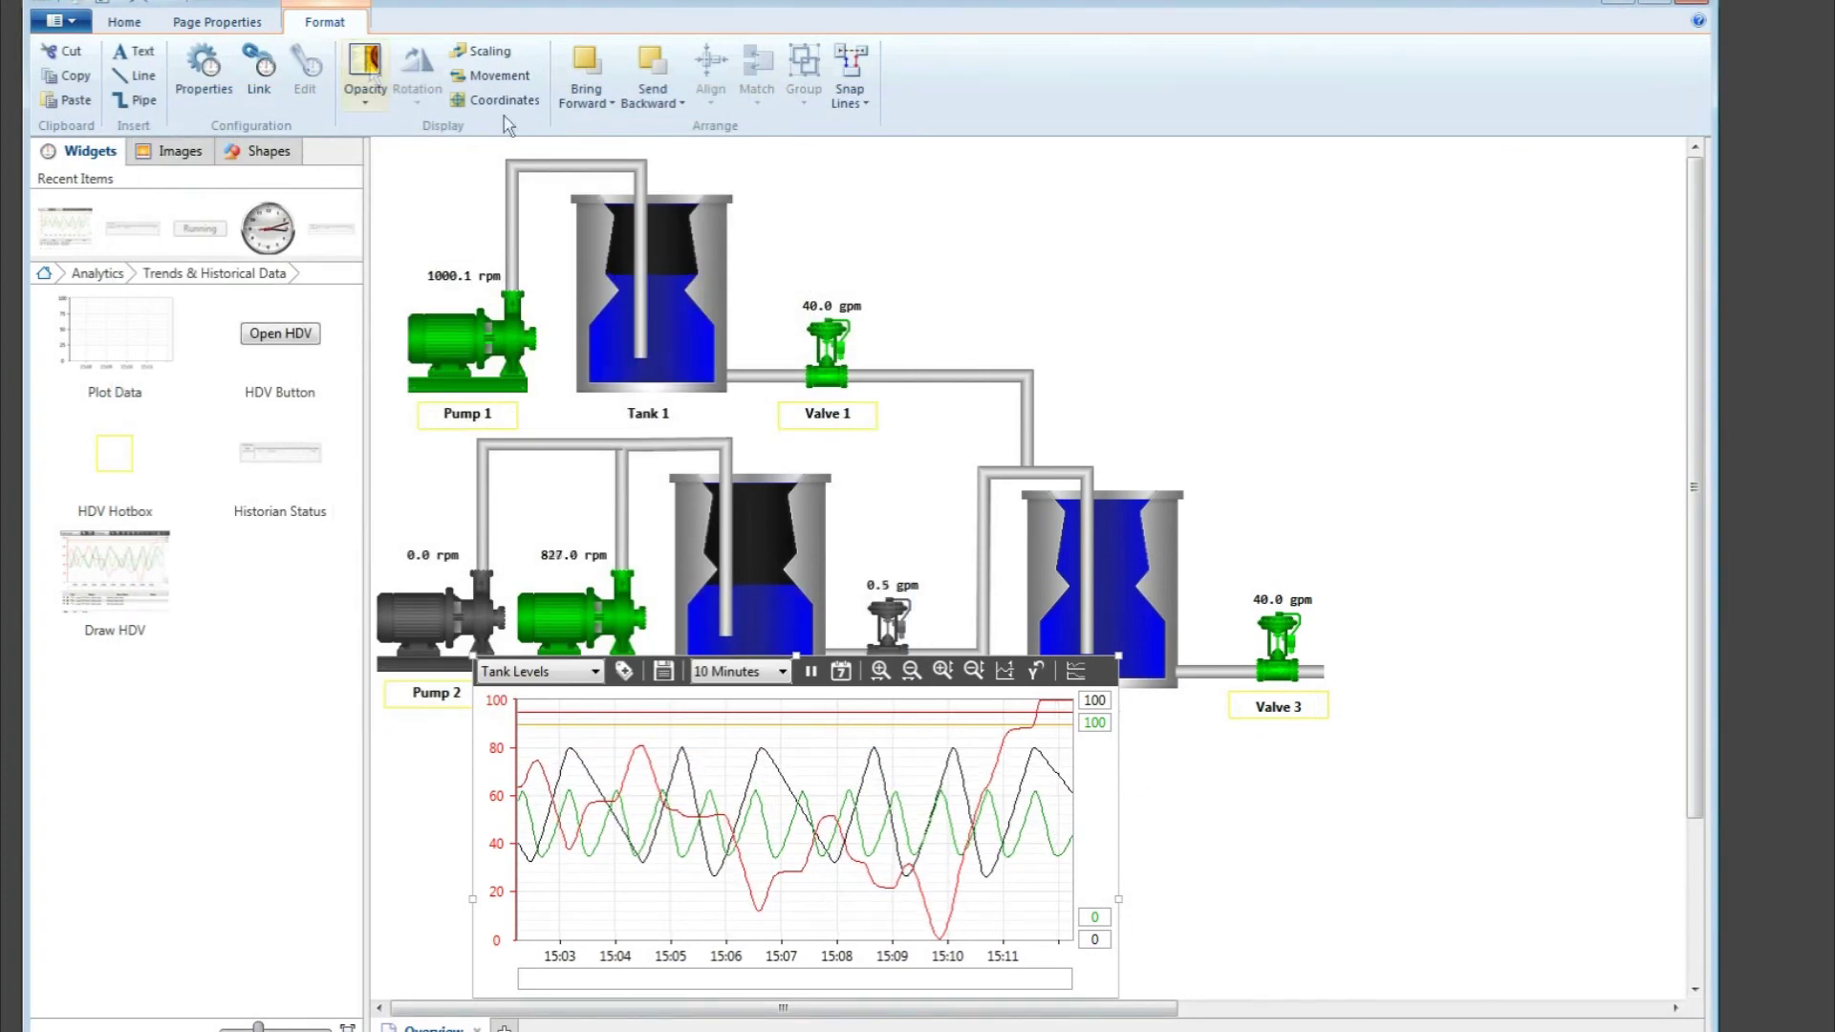